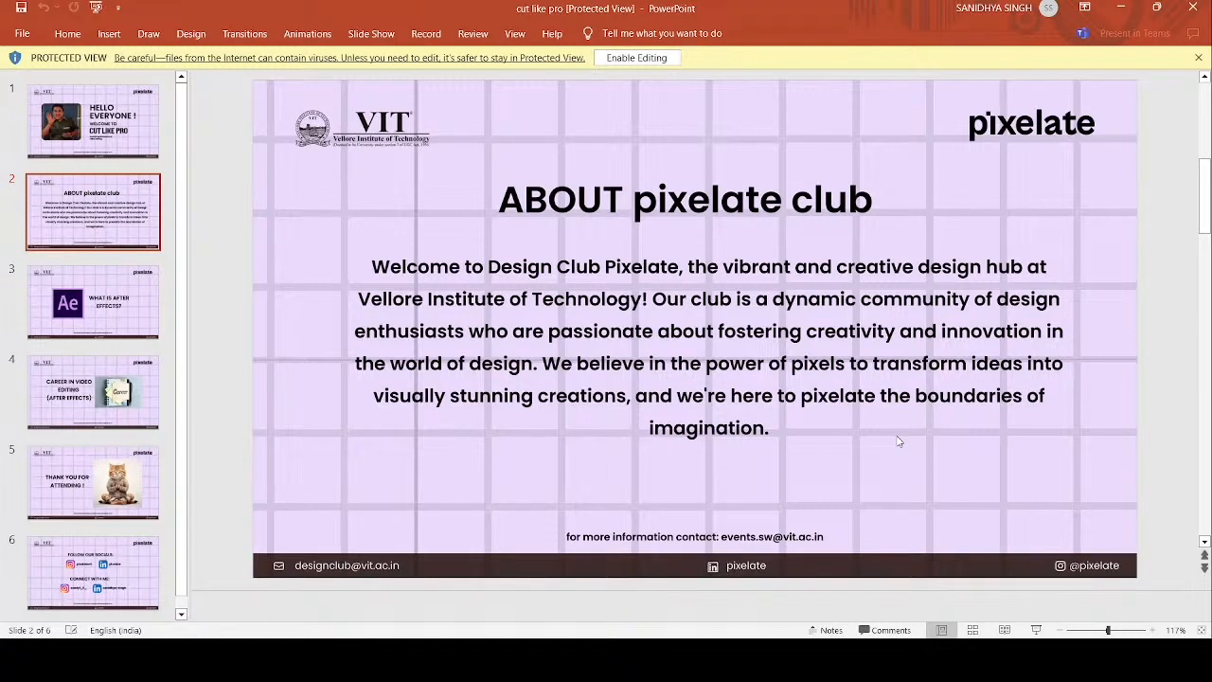
Page through the presentation from the club introduction past the After Effects and career slides to the thank-you slide
scroll(898, 442, "down", 1)
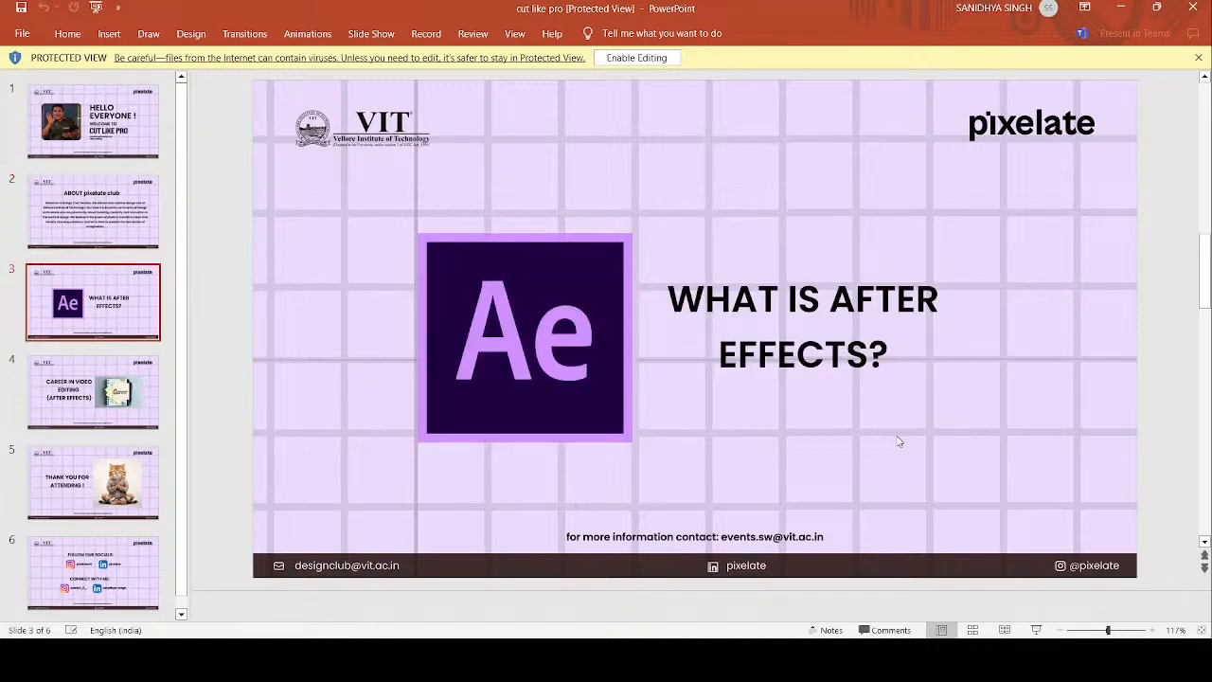
scroll(899, 442, "down", 1)
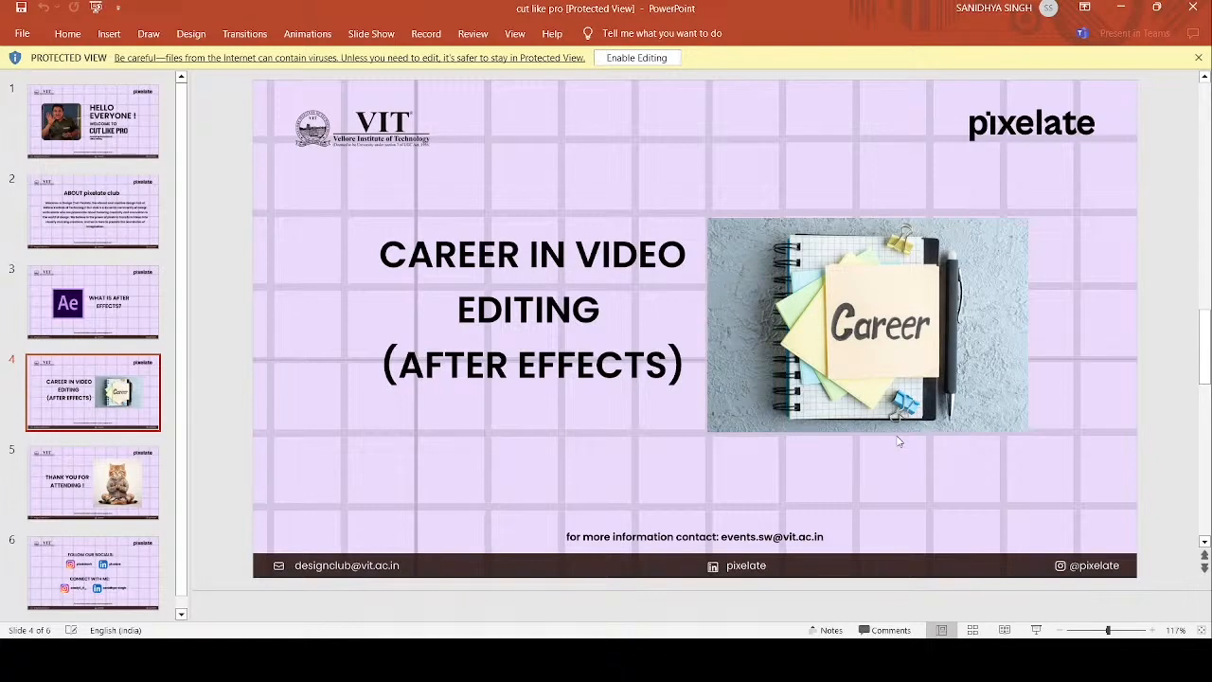
scroll(899, 442, "down", 1)
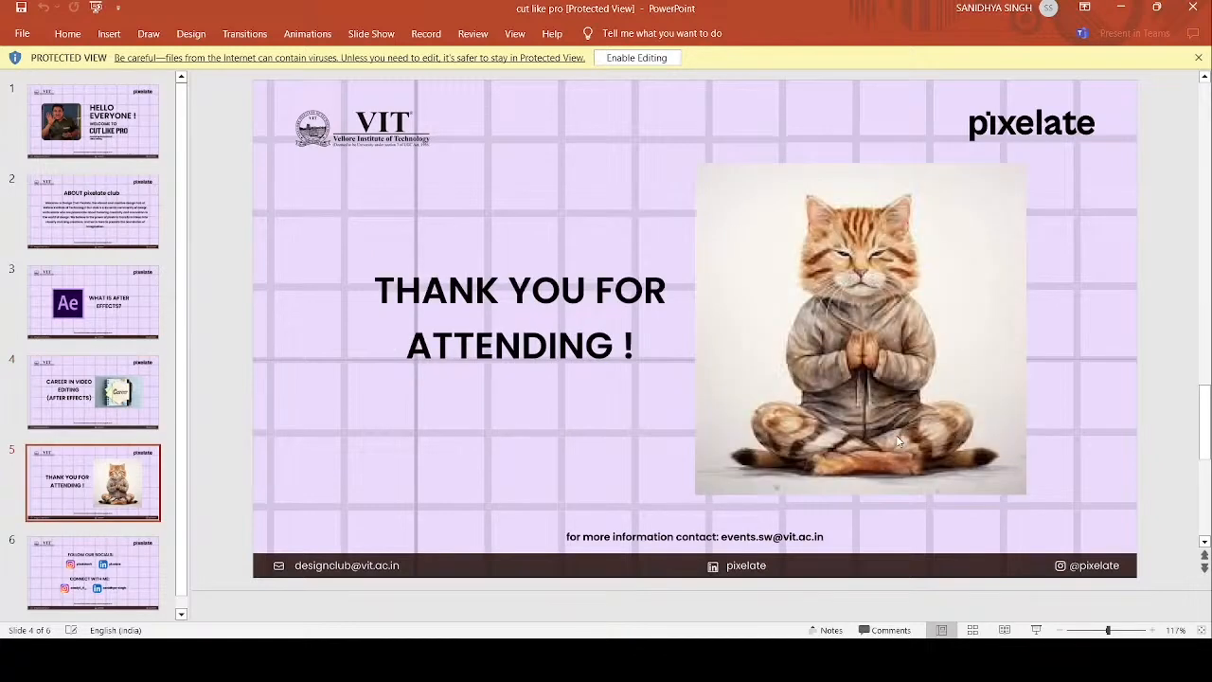
scroll(896, 435, "up", 1)
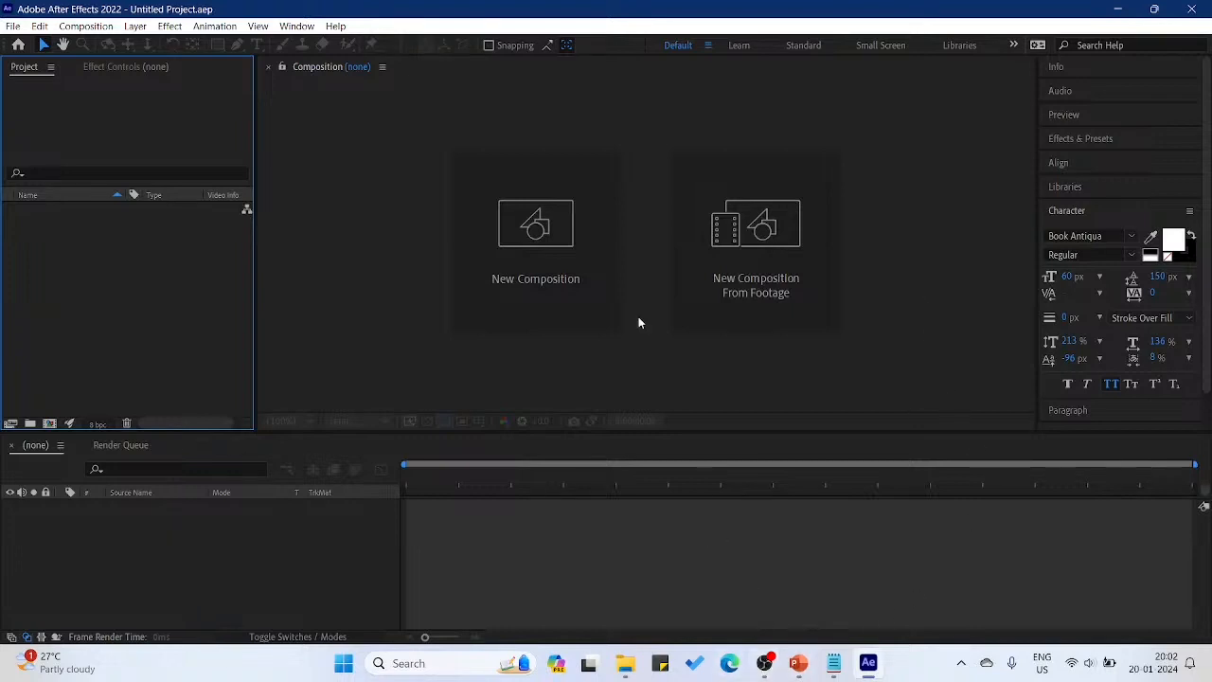
In After Effects, create a new composition named Animation 1
left_click(582, 261)
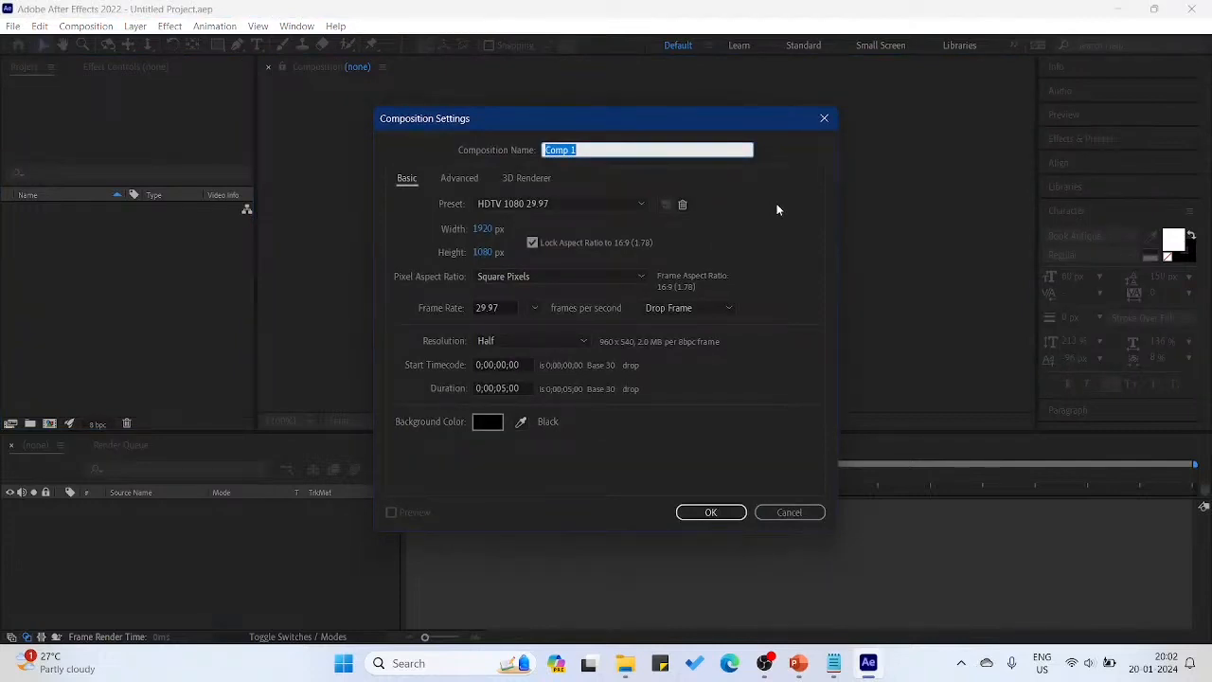
left_click(641, 149)
left_click(14, 25)
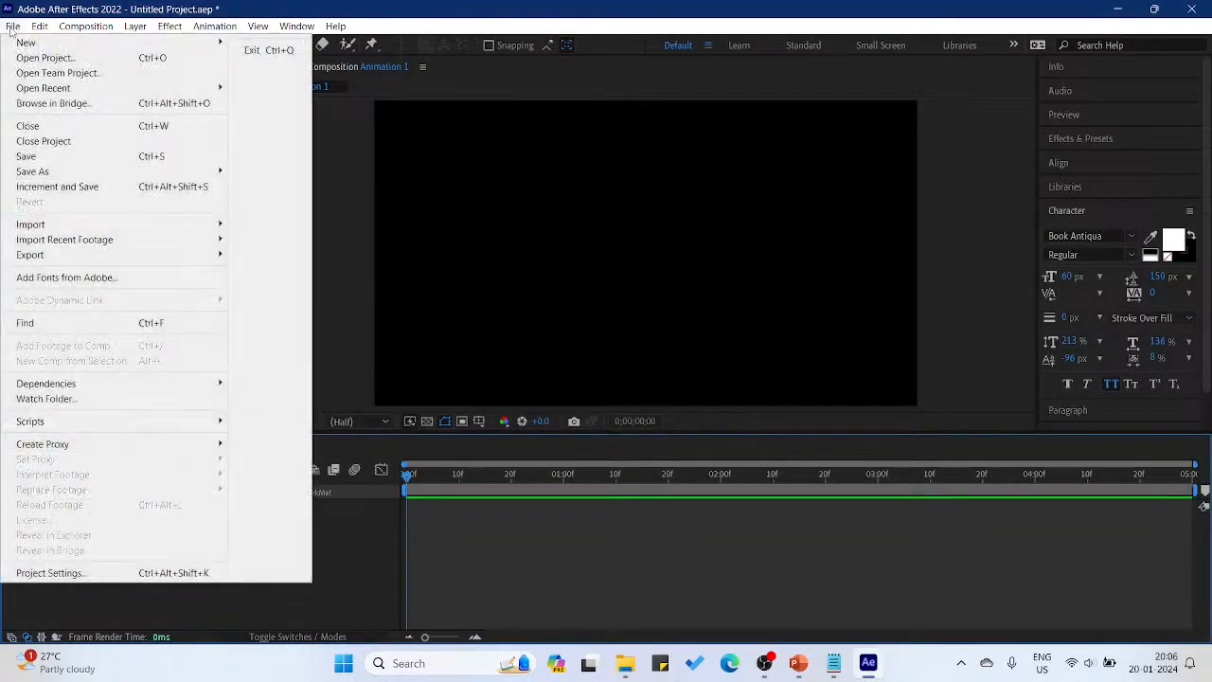
mouse_move(85, 224)
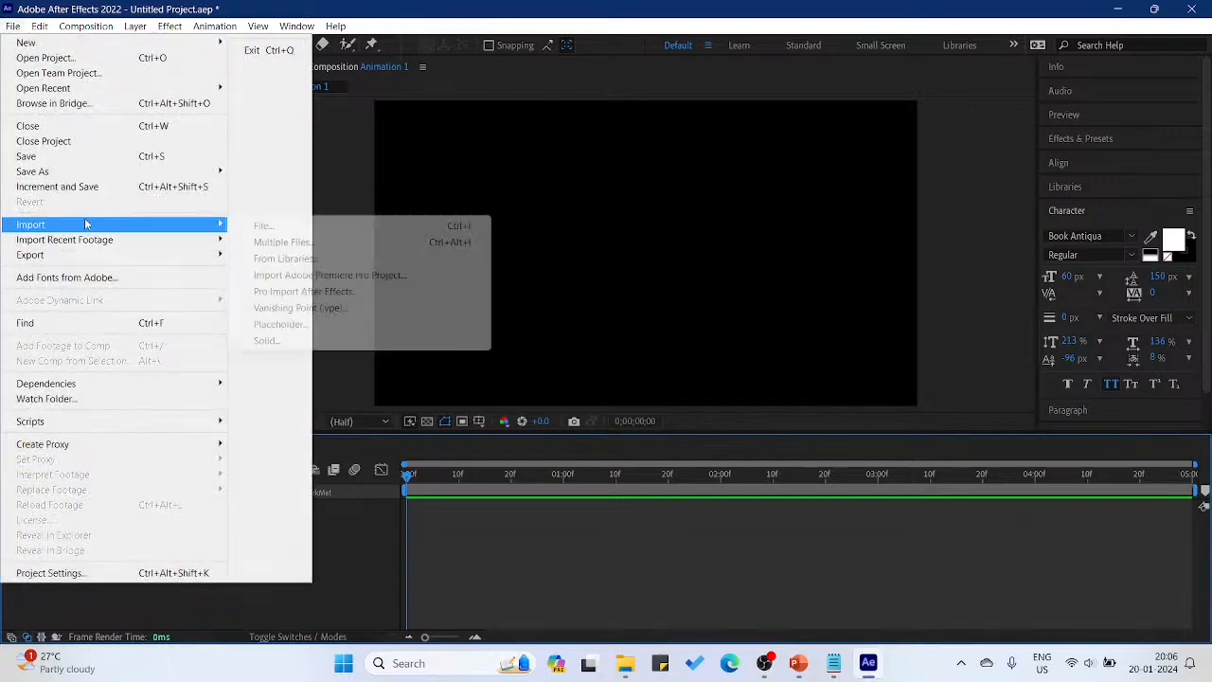
left_click(260, 228)
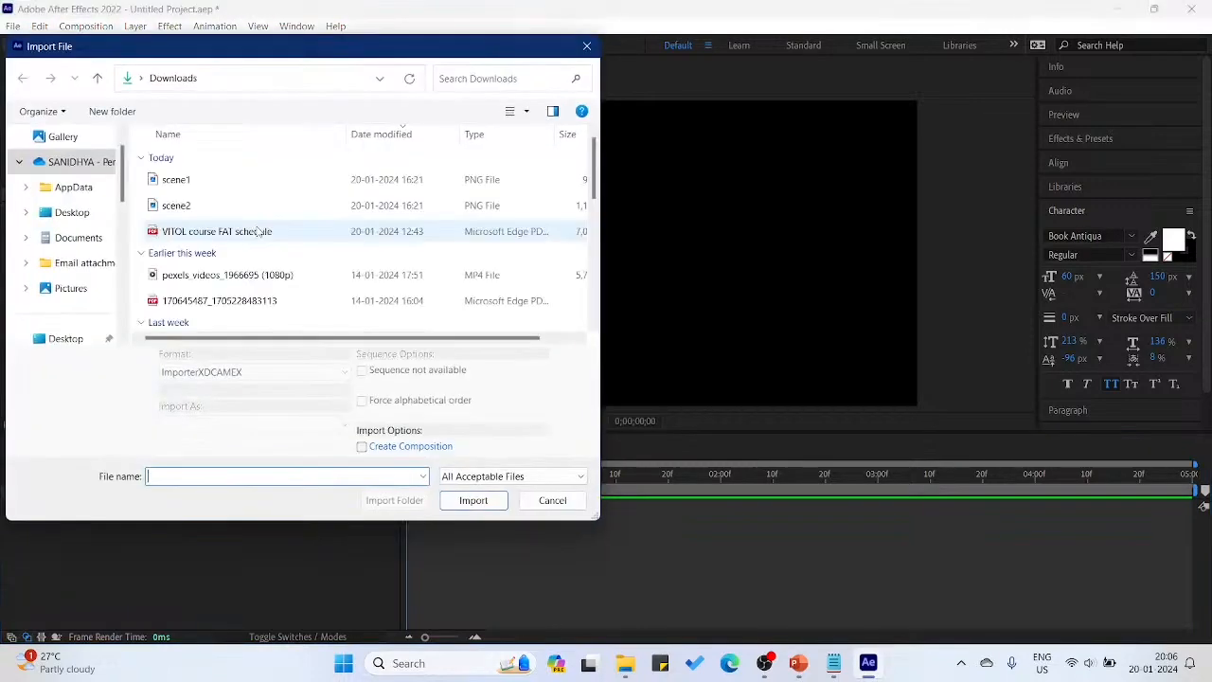
left_click(239, 281)
left_click(474, 500)
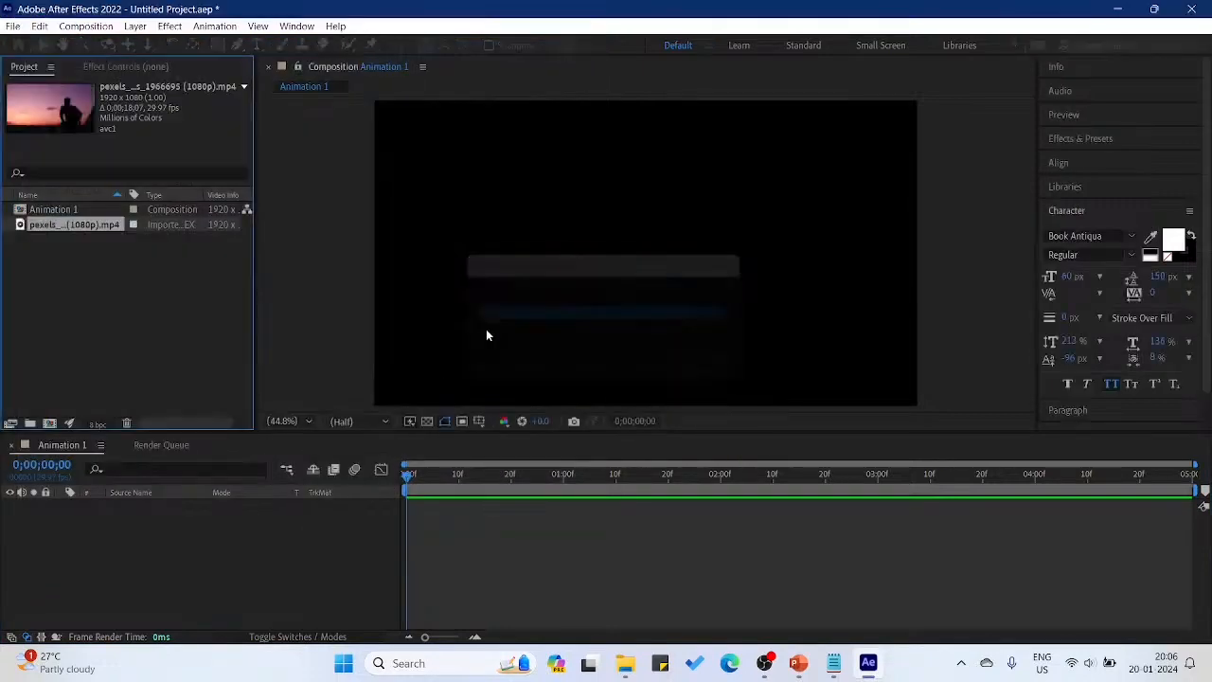
left_click(764, 662)
left_click(765, 662)
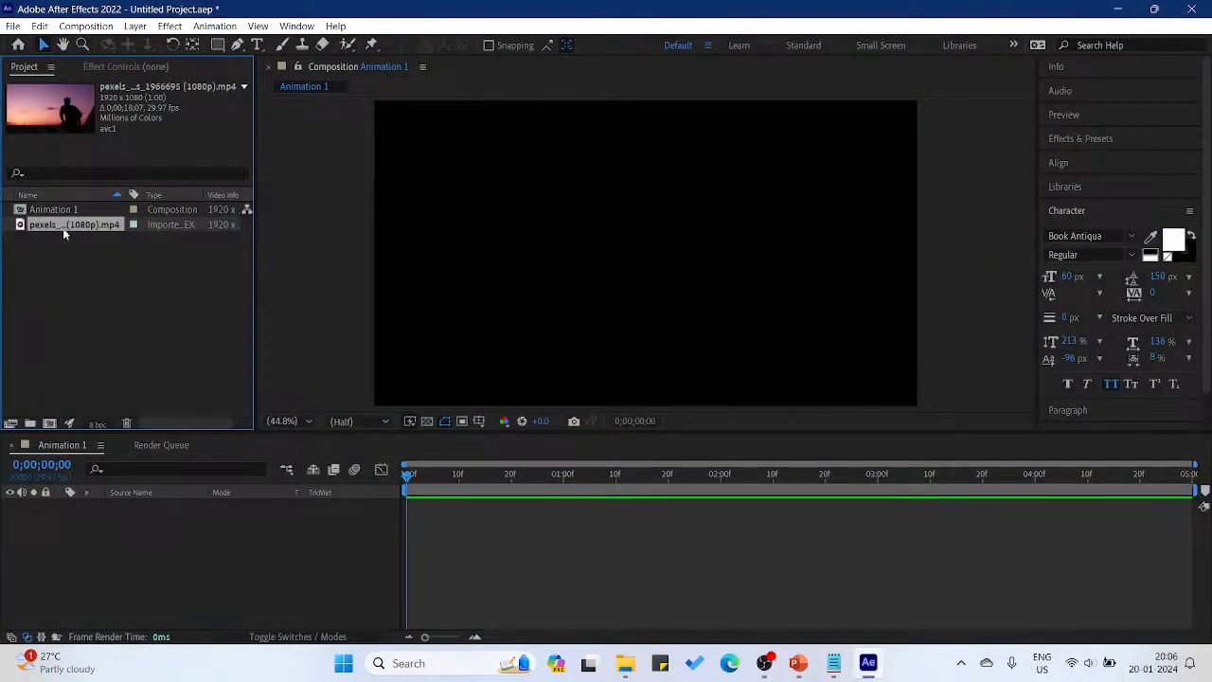
Add the imported sunset clip to the Animation 1 composition and preview about the first second of playback
left_click_drag(61, 227, 645, 253)
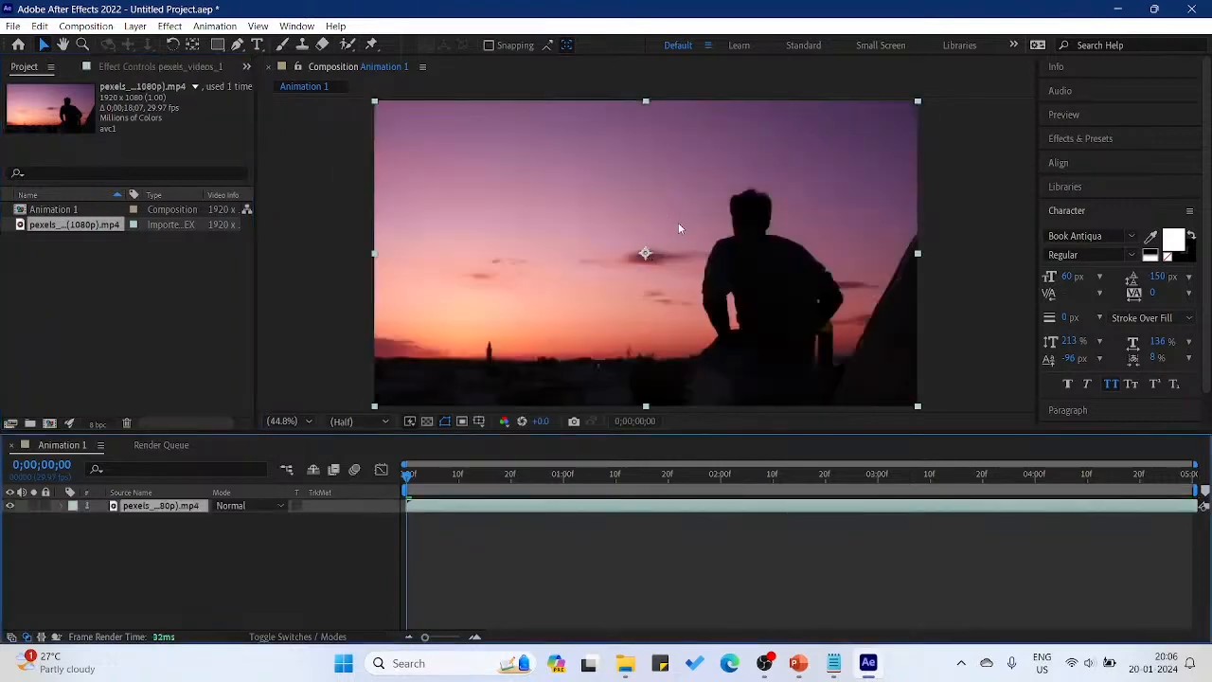
key("space")
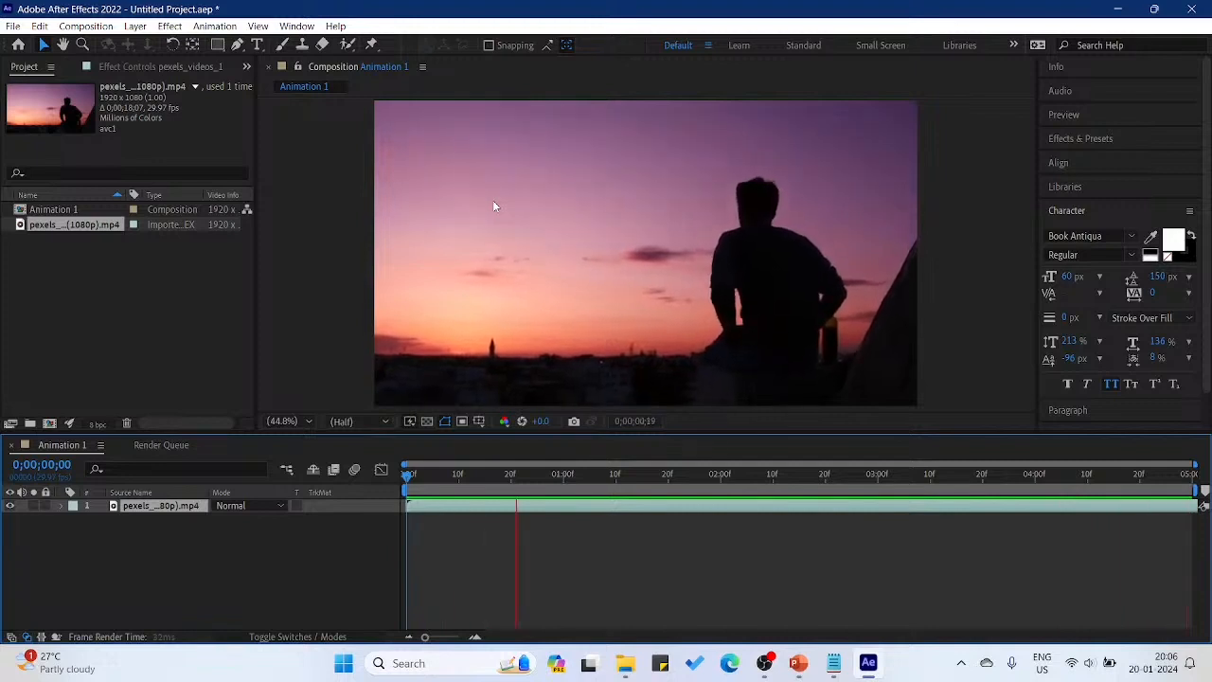
key("space")
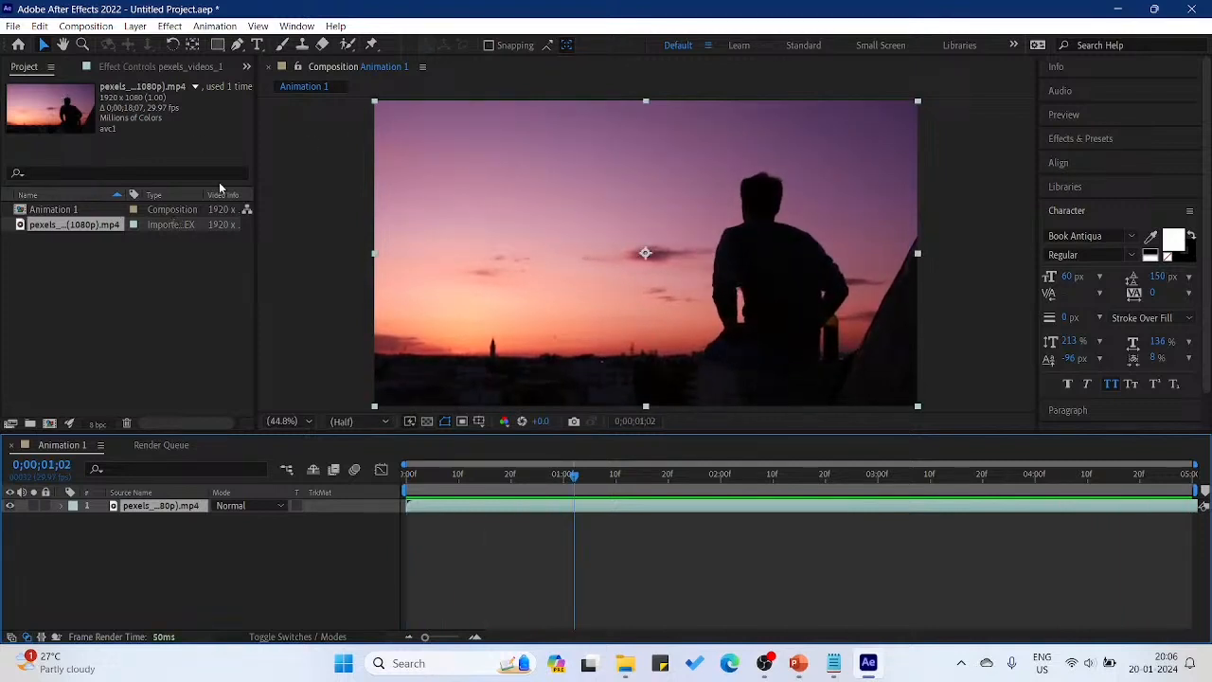
Use the Type tool to add a text box in the sky beside the man, reading "First Animation"
left_click(255, 46)
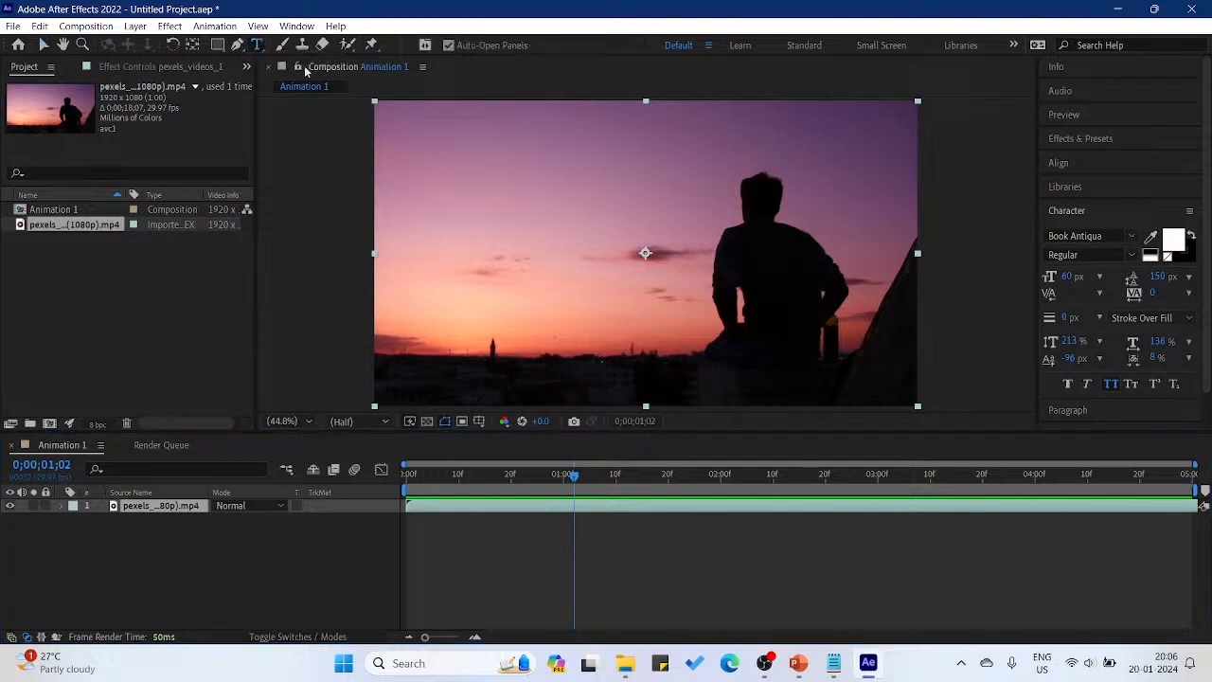
left_click_drag(414, 169, 685, 230)
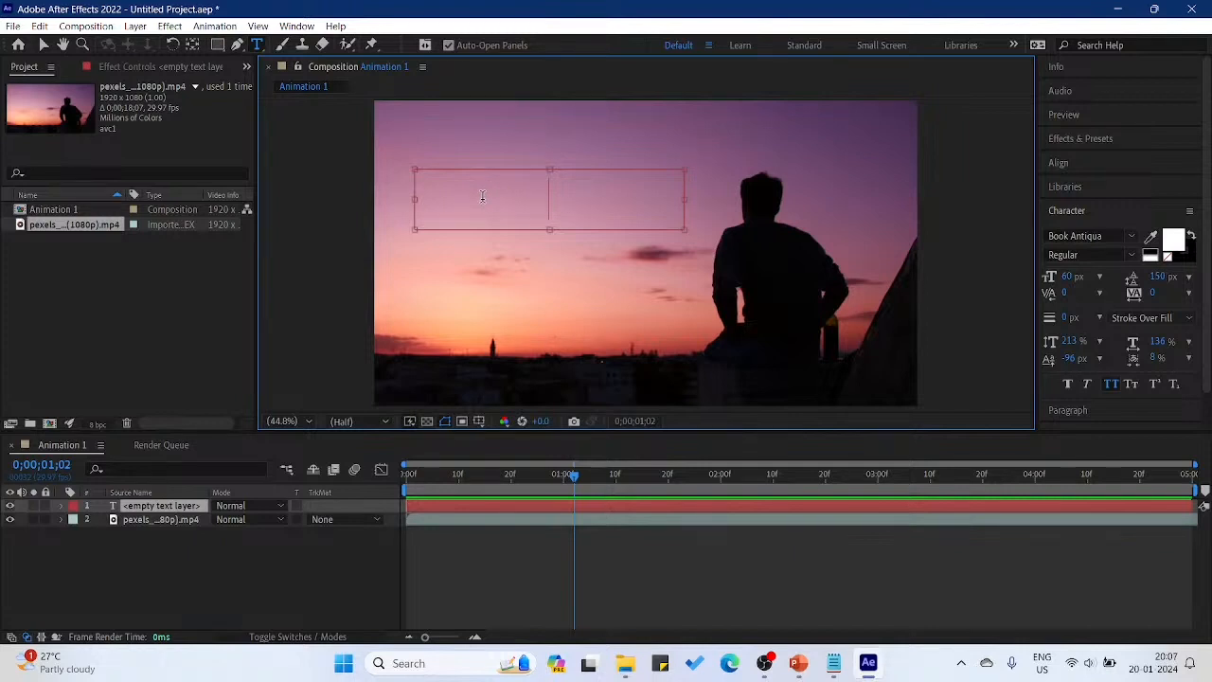
type("First An")
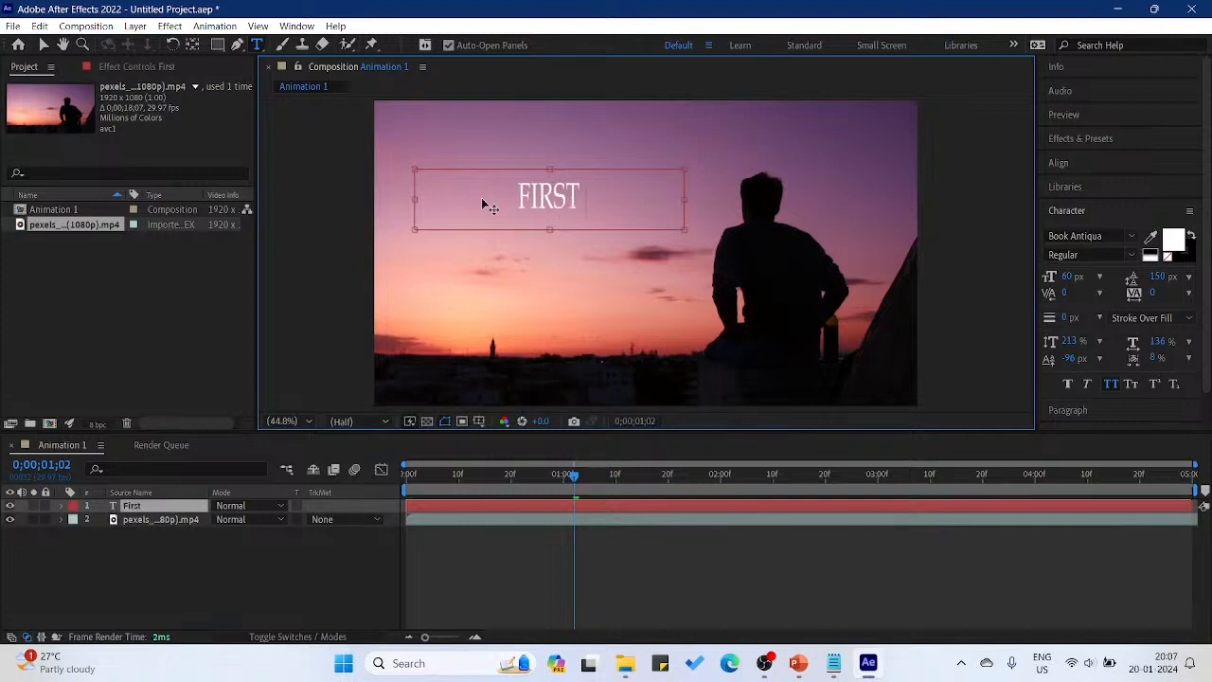
type("imation")
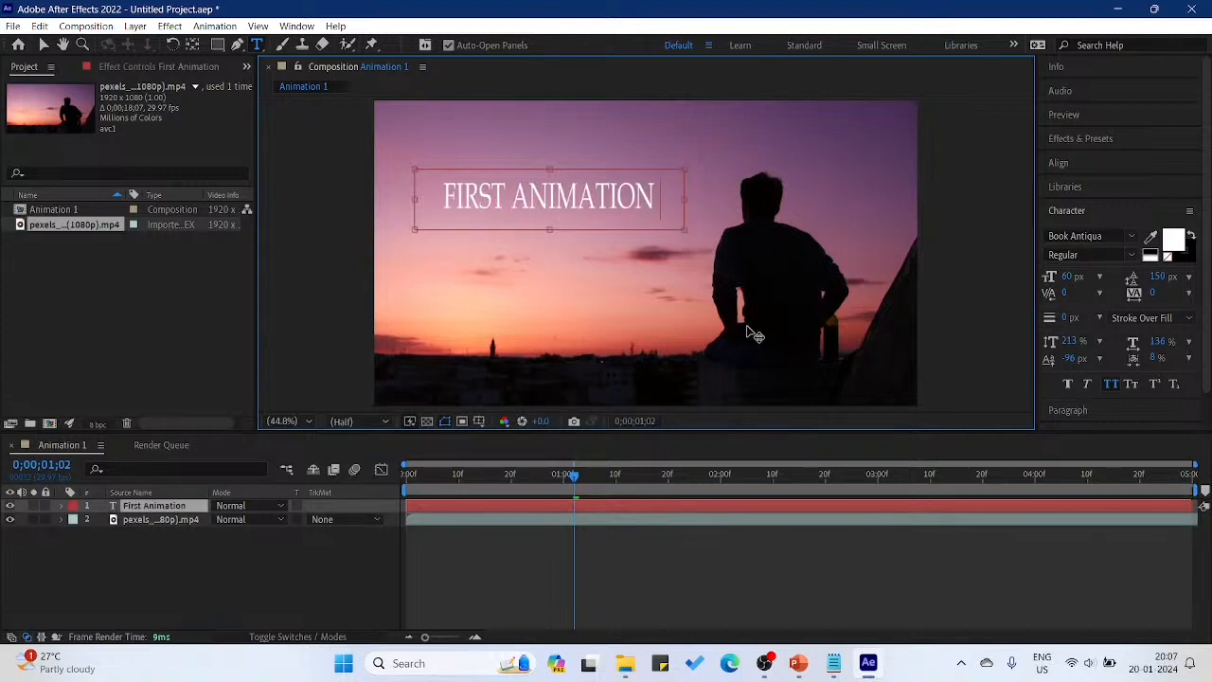
left_click(765, 663)
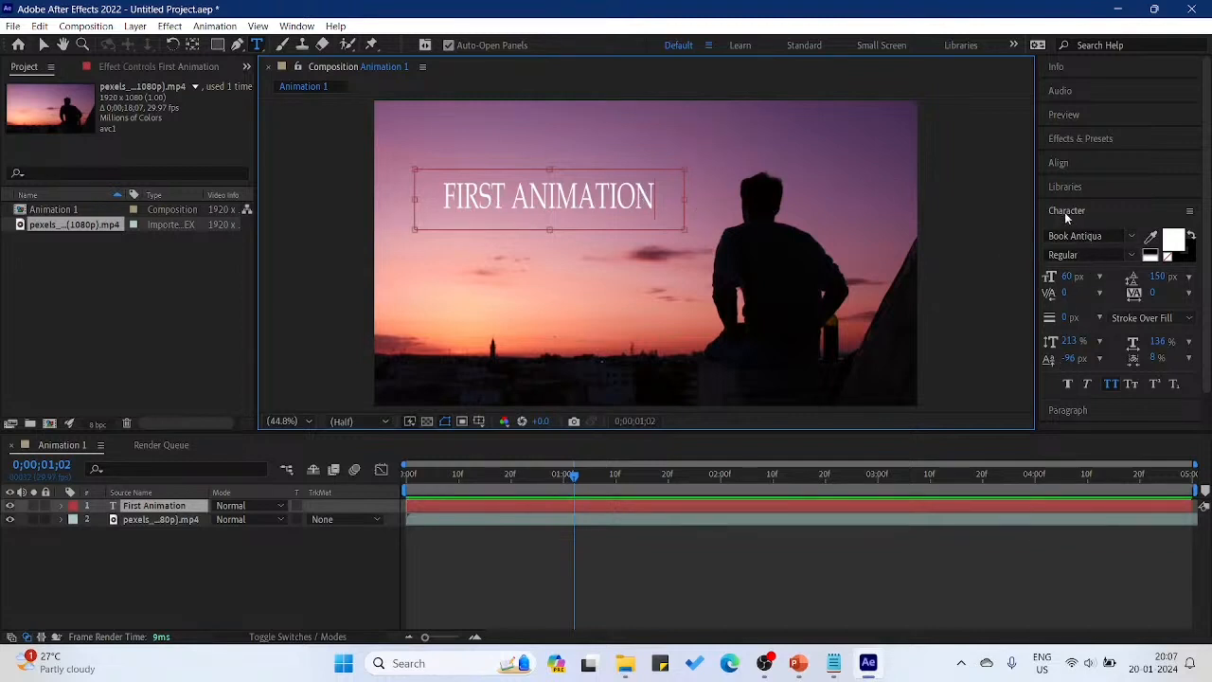
Try to change the title's font to Baskerville Old Face
left_click(1132, 237)
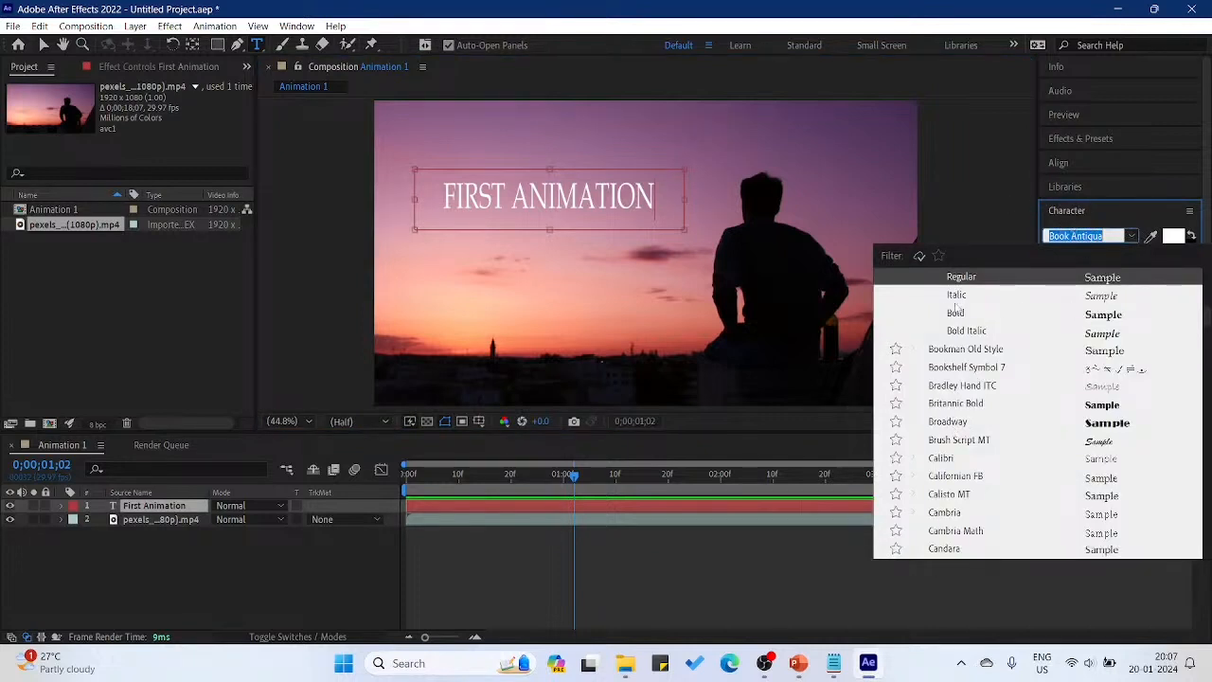
scroll(964, 341, "up", 5)
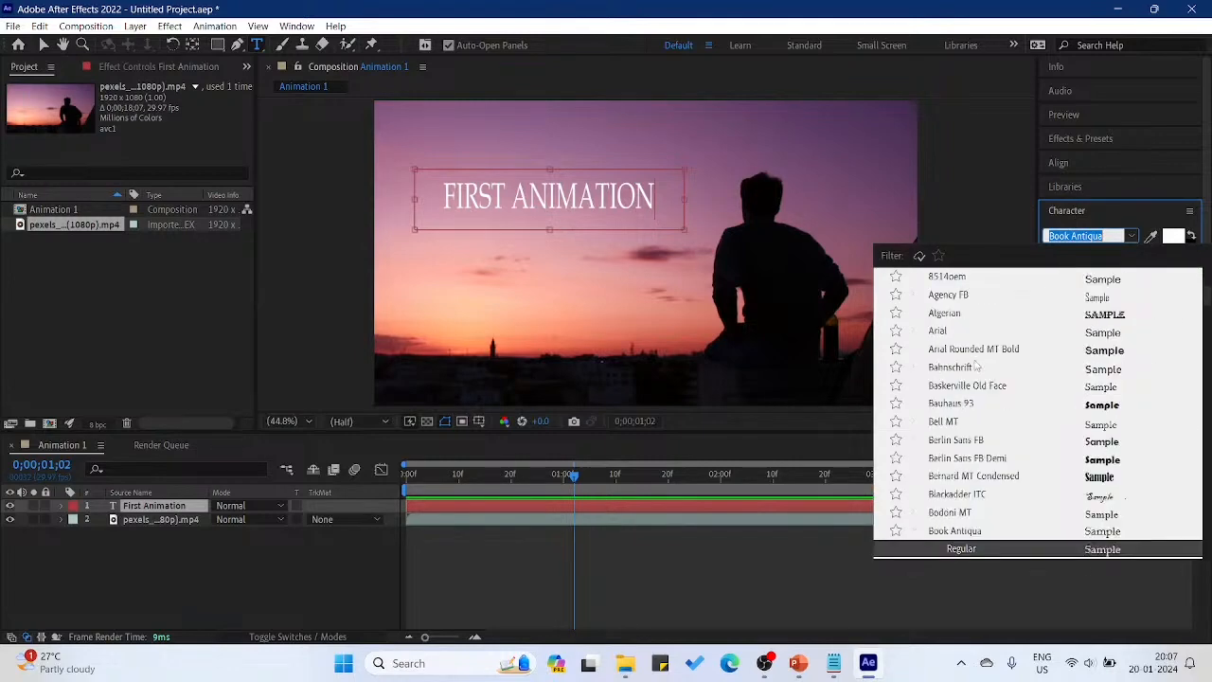
left_click(959, 388)
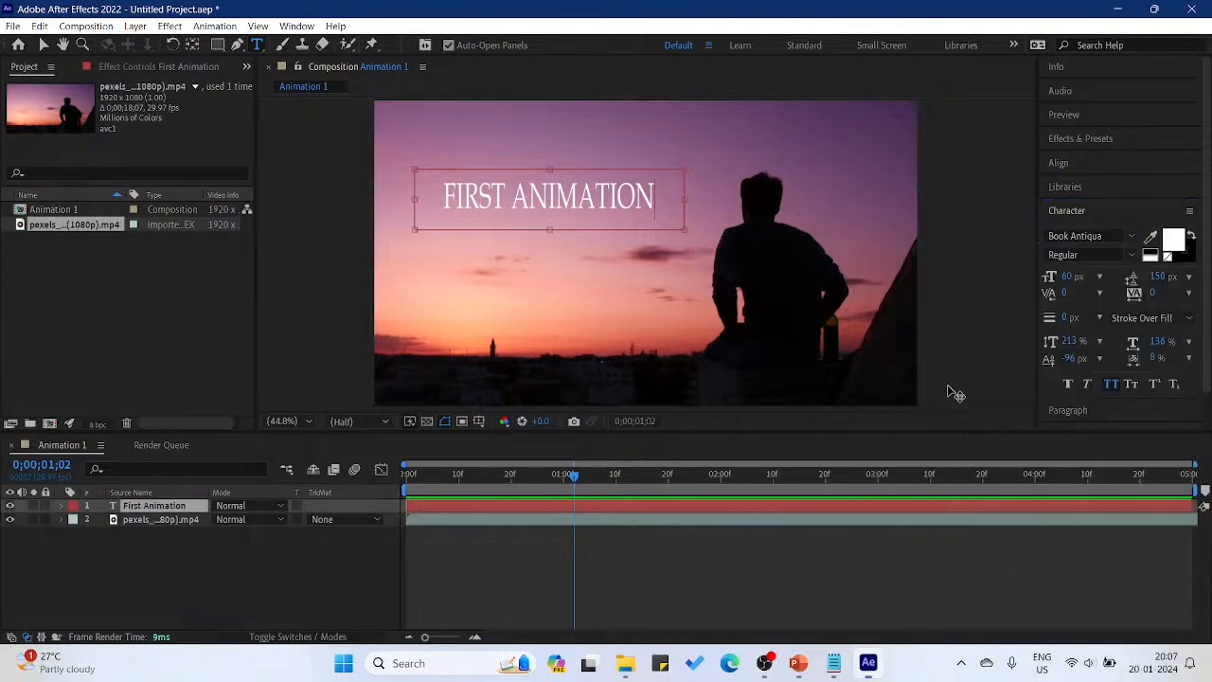
Select the whole title text and try the Italic and Bold font styles, settling on Bold Italic
left_click(1130, 253)
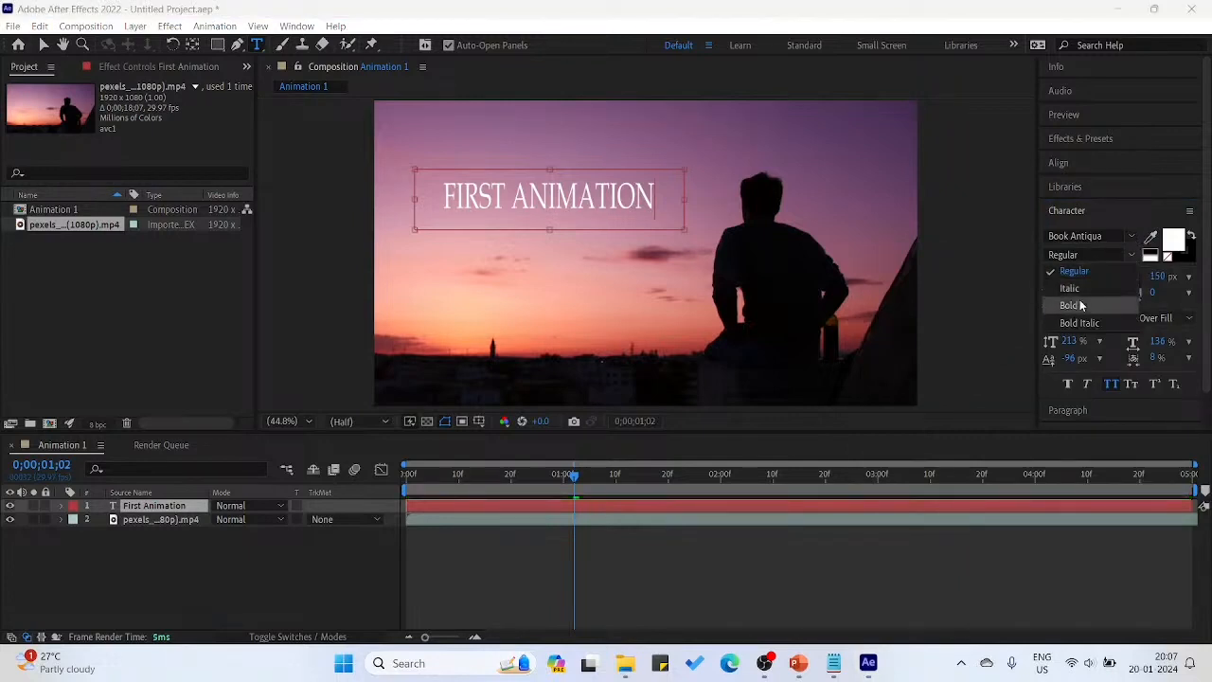
left_click(666, 201)
left_click_drag(666, 201, 425, 195)
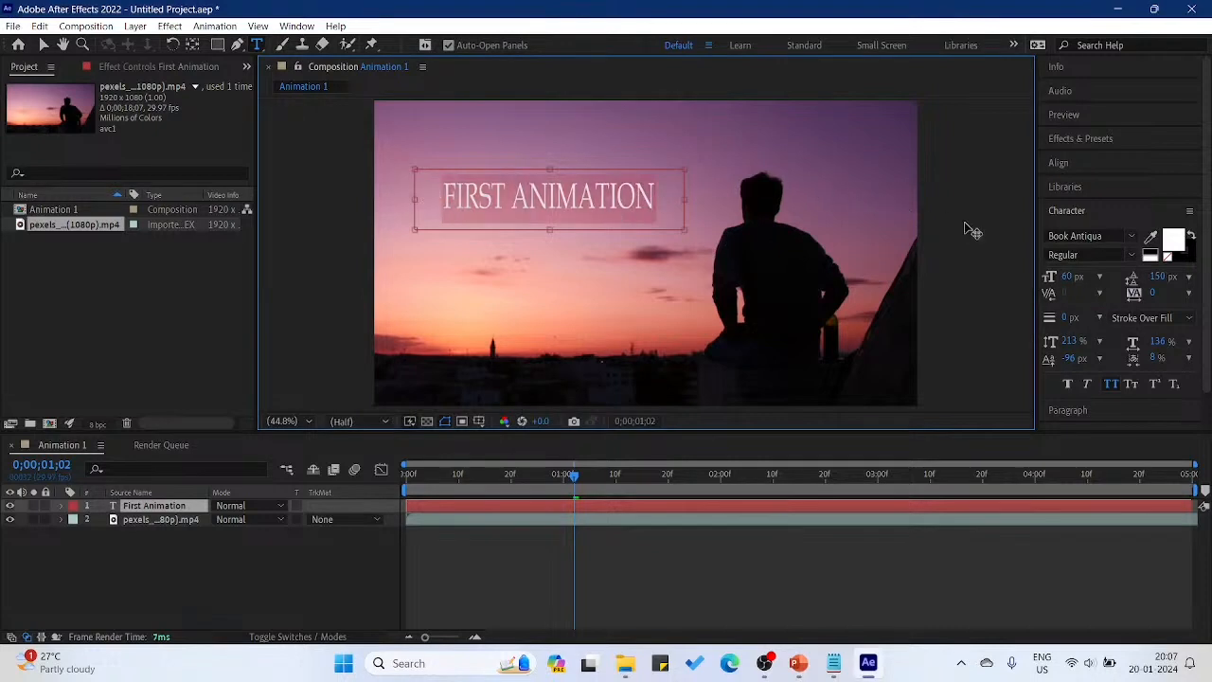
left_click(1131, 256)
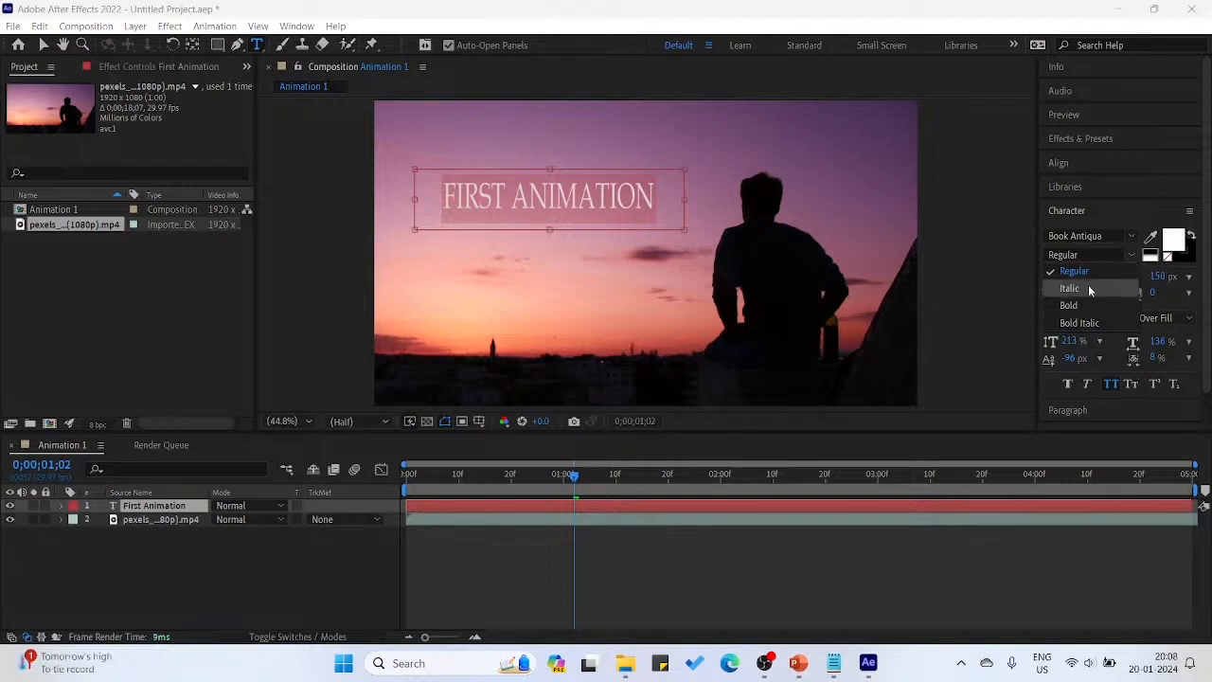
left_click(1088, 287)
left_click(1132, 254)
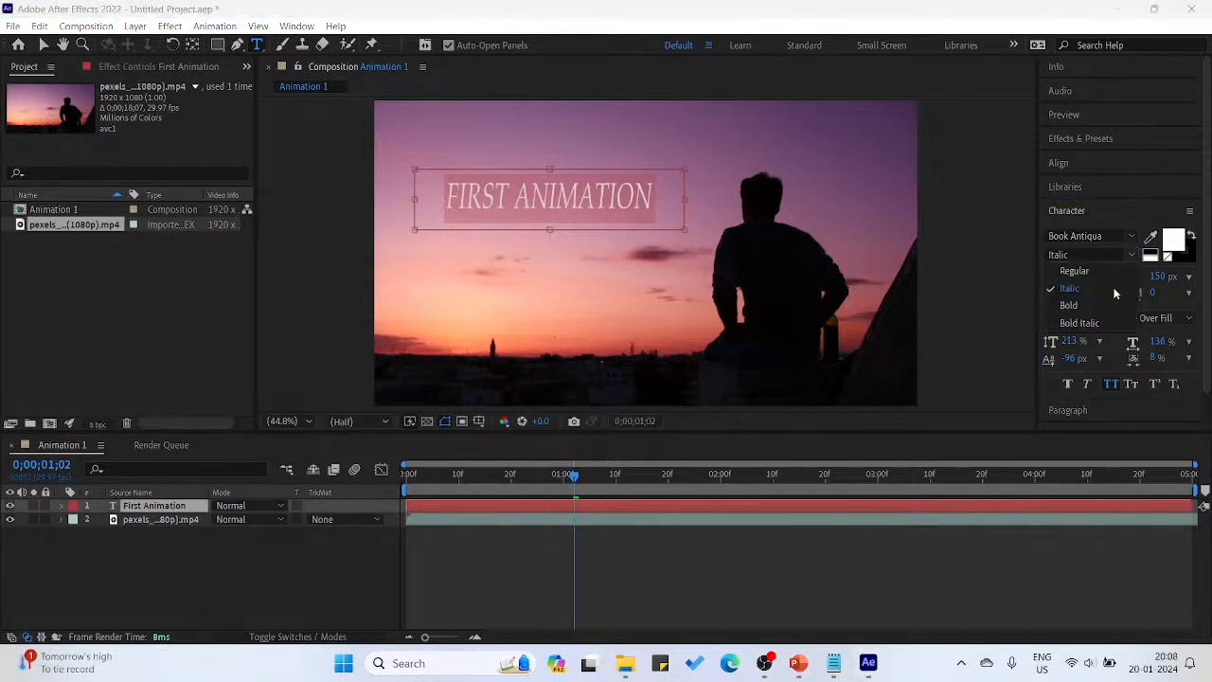
left_click(1101, 302)
left_click(1132, 257)
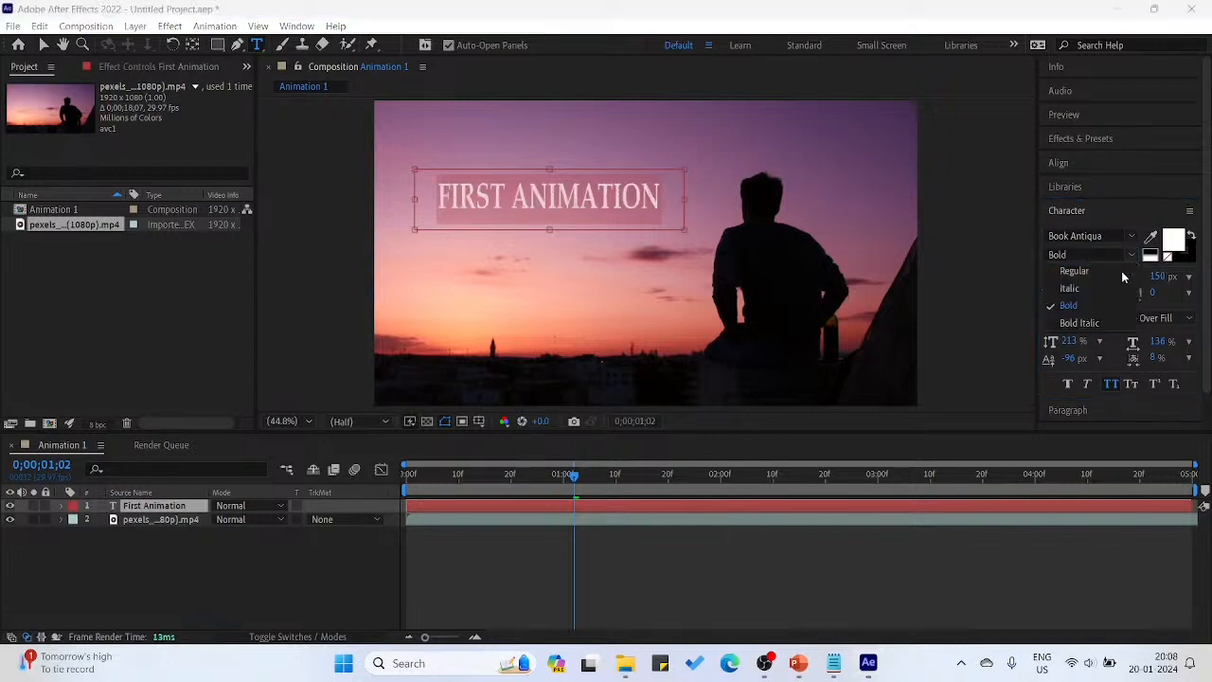
left_click(1107, 323)
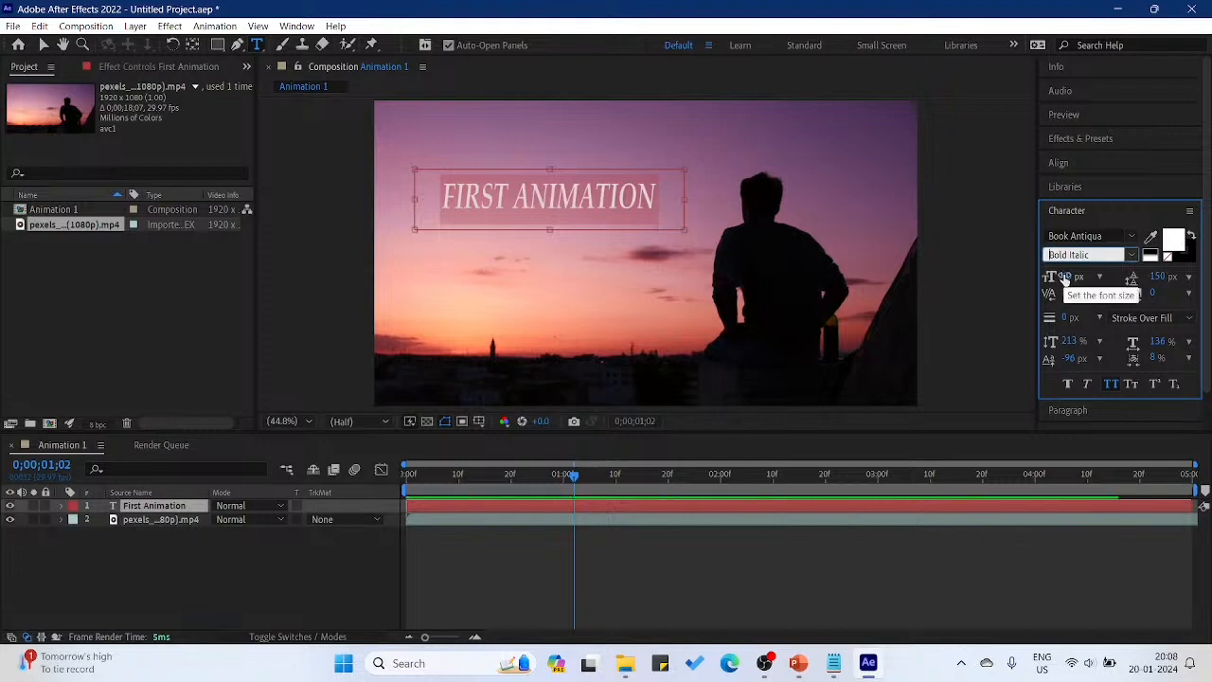
Try adjusting the title's font size, and toggle All Caps off and back on
mouse_move(1063, 276)
left_mouse_down()
mouse_move(1087, 281)
mouse_move(1074, 281)
left_mouse_up()
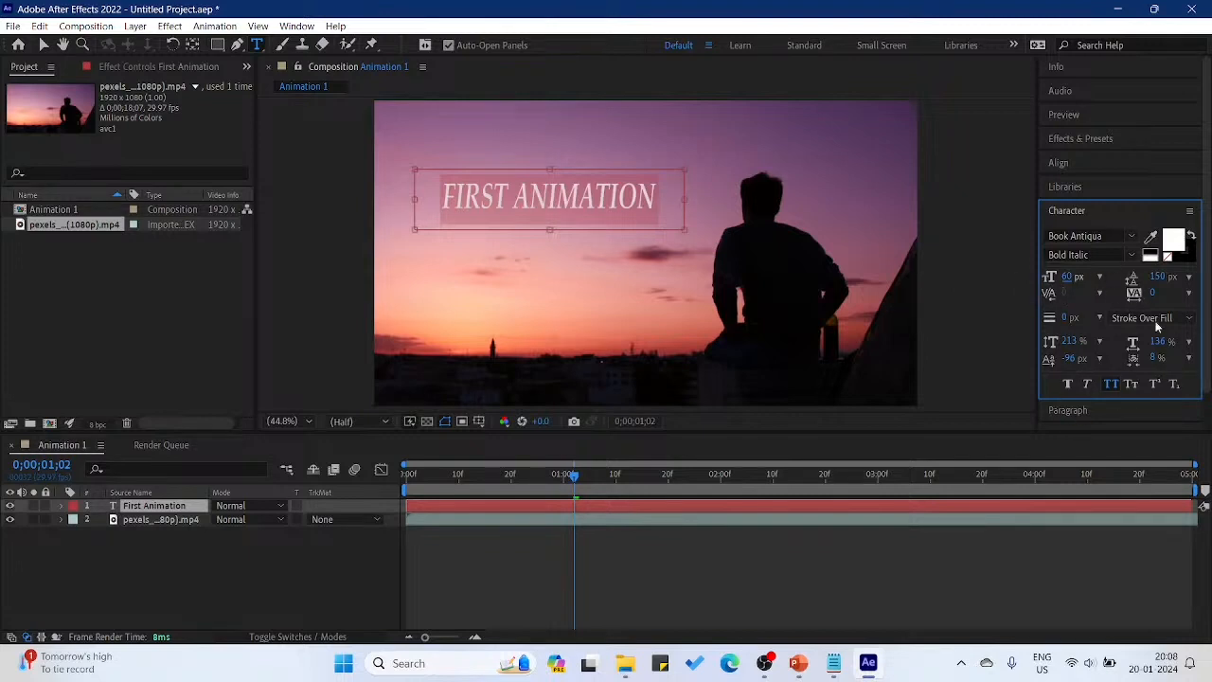
left_click(1112, 385)
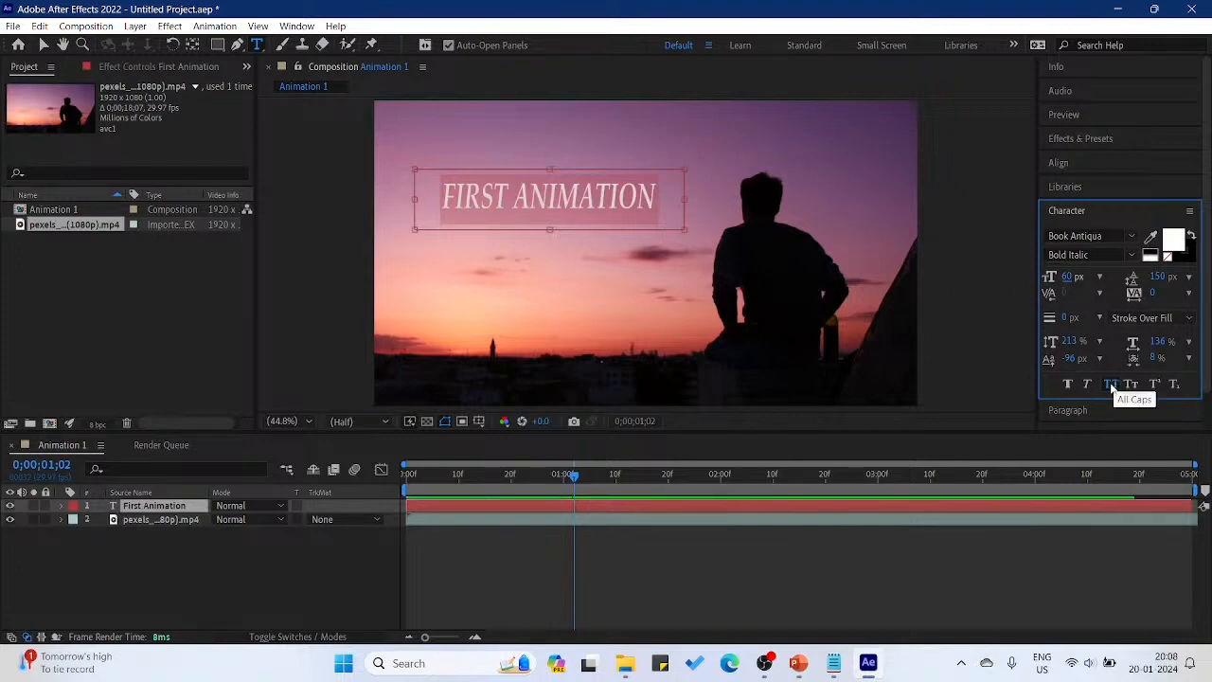
left_click(1111, 384)
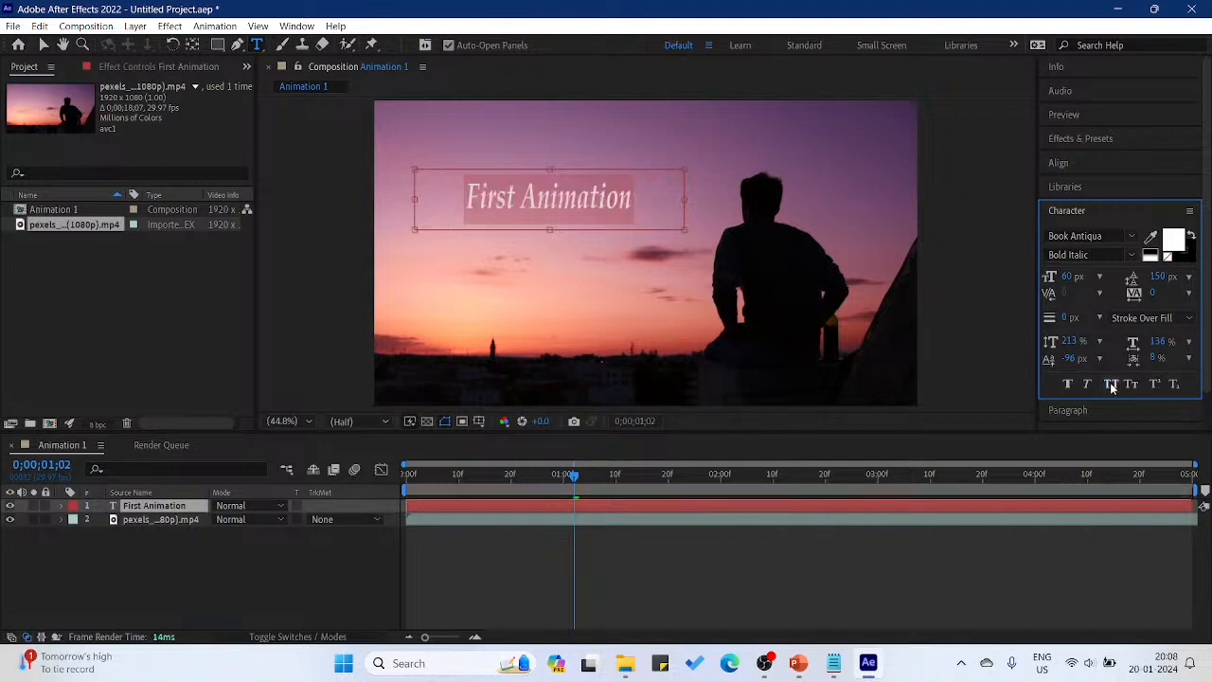
left_click(1112, 385)
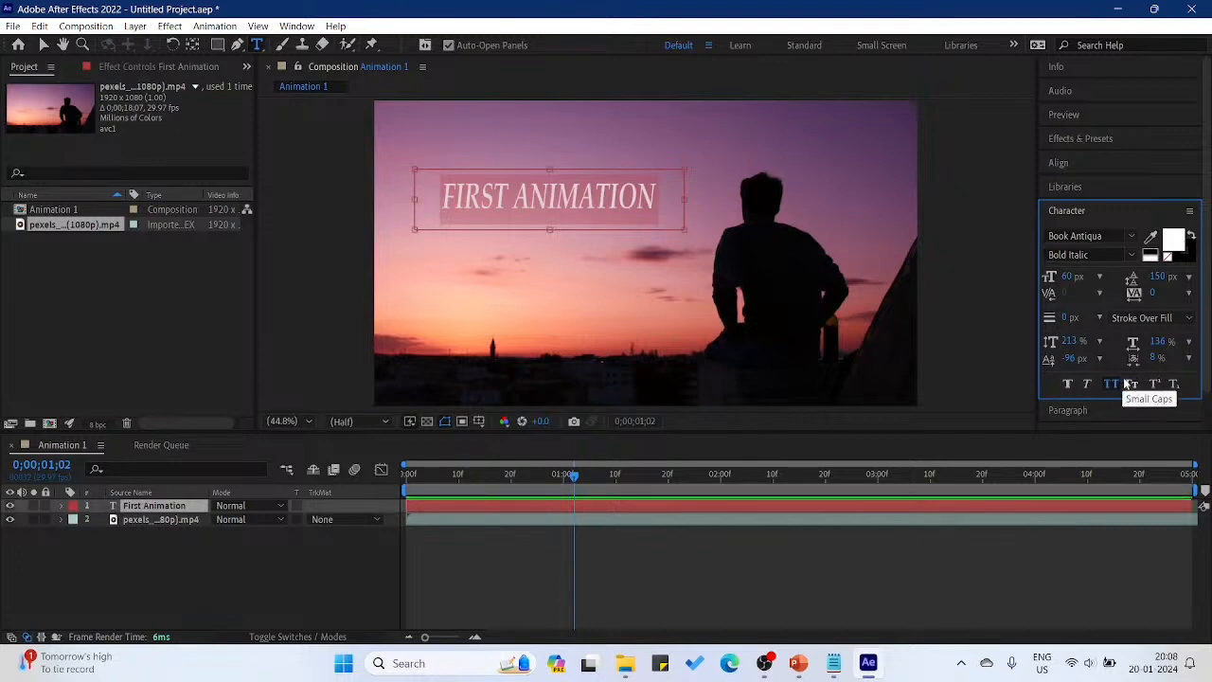
Try Small Caps, Superscript and Subscript on the title, and return it to All Caps at normal baseline
left_click(1129, 384)
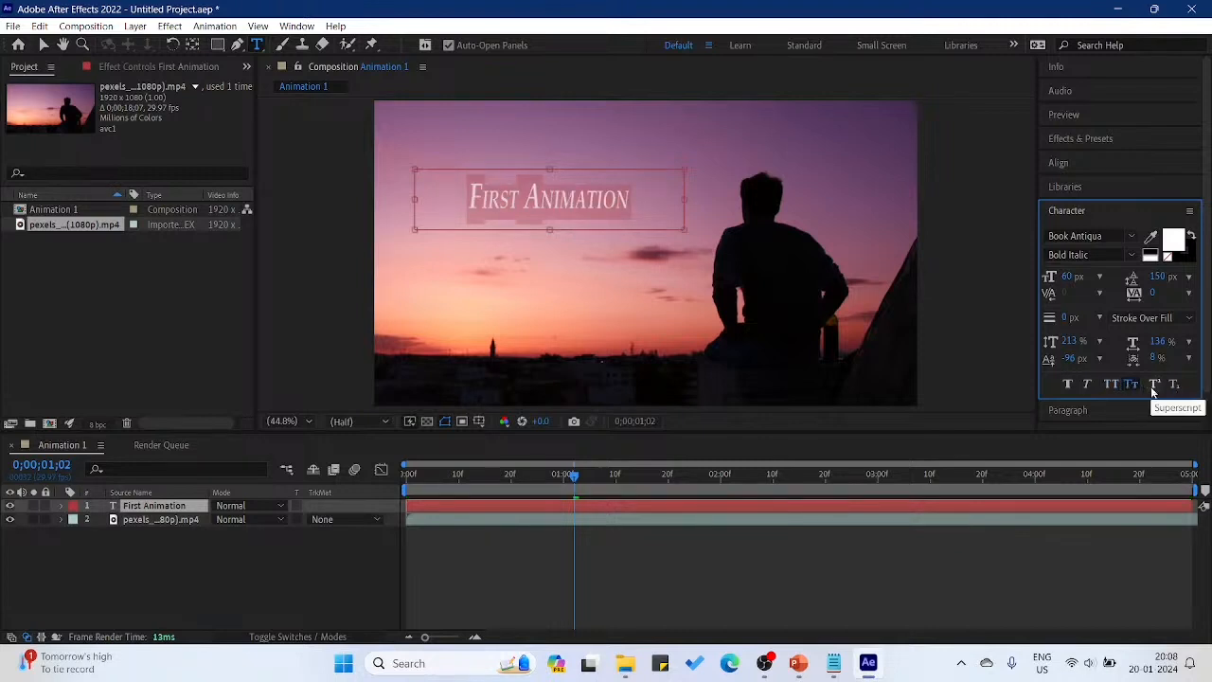
left_click(1151, 386)
left_click(1171, 386)
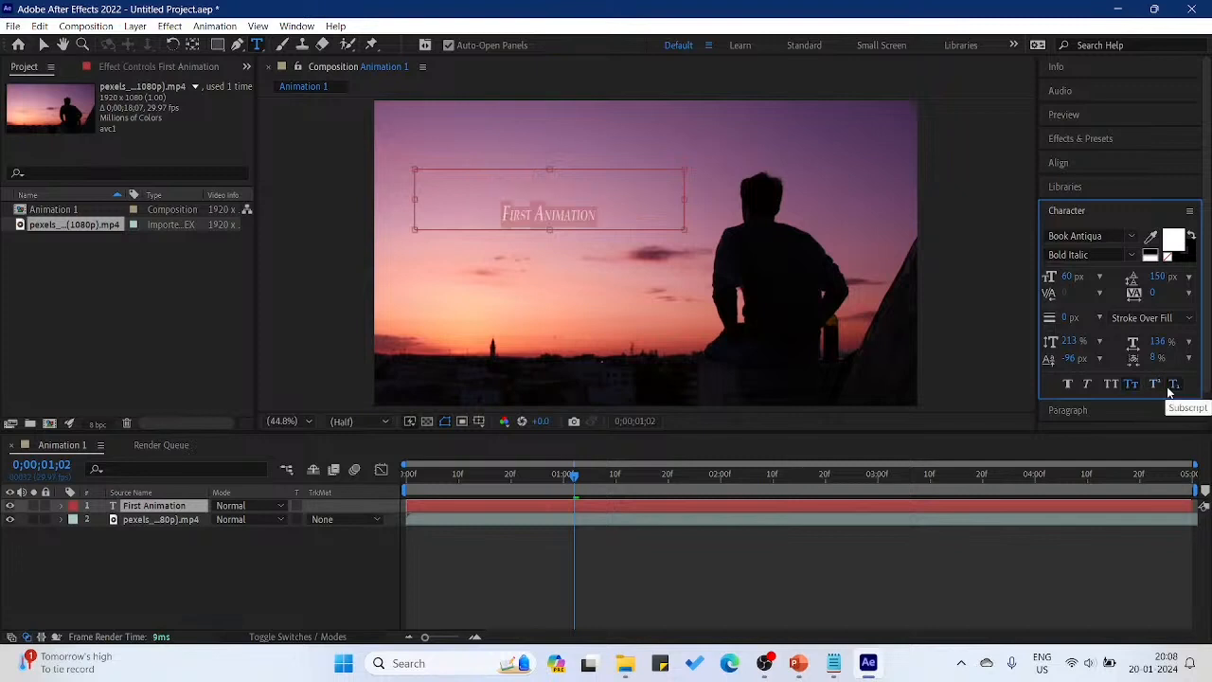
left_click(1114, 384)
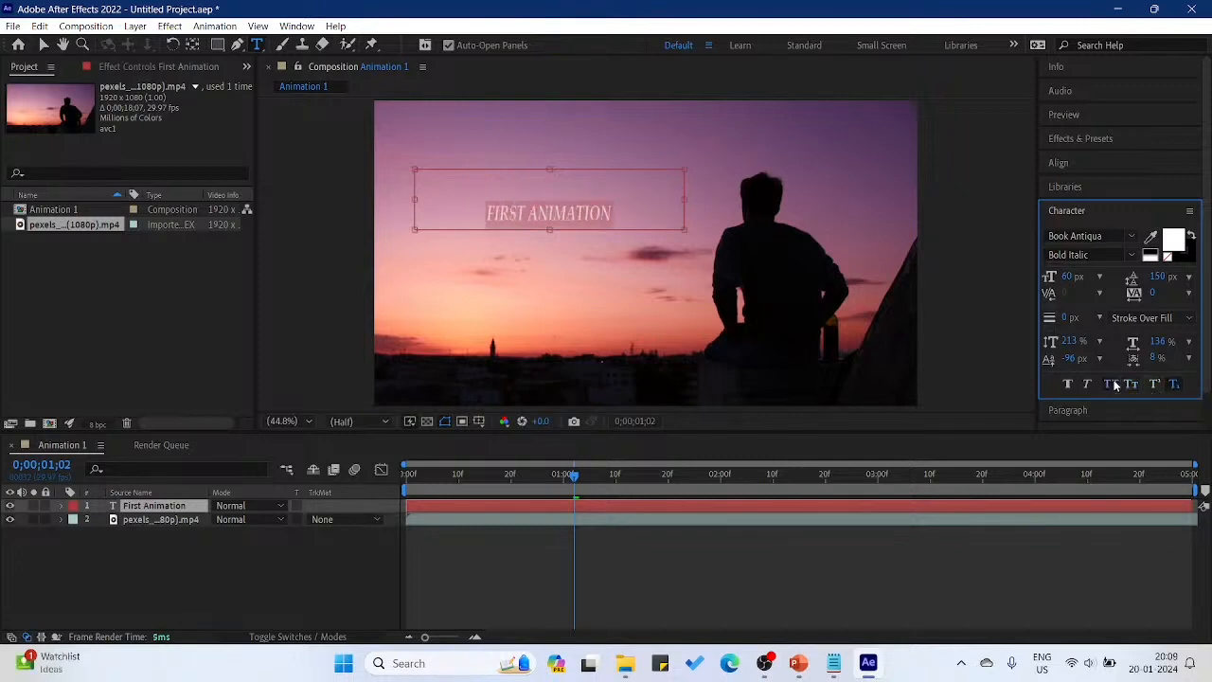
left_click(1173, 384)
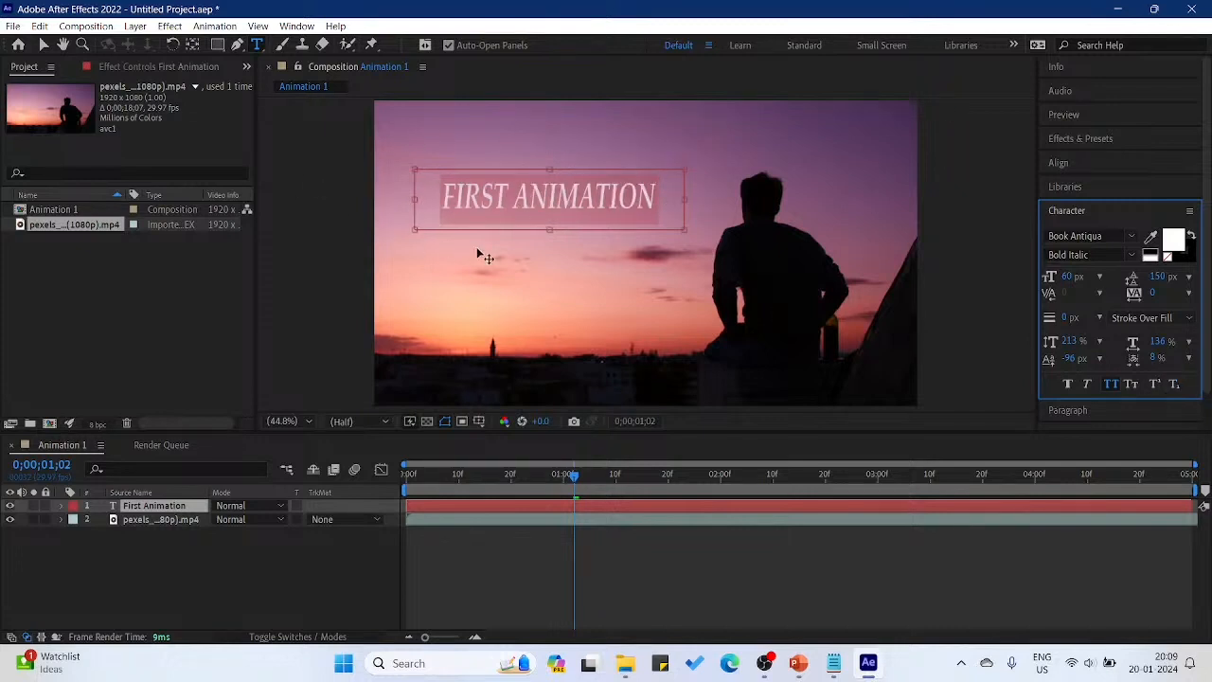
Finish editing the title text and move the title slightly down in the frame, to about position 570, 477
left_click(429, 156)
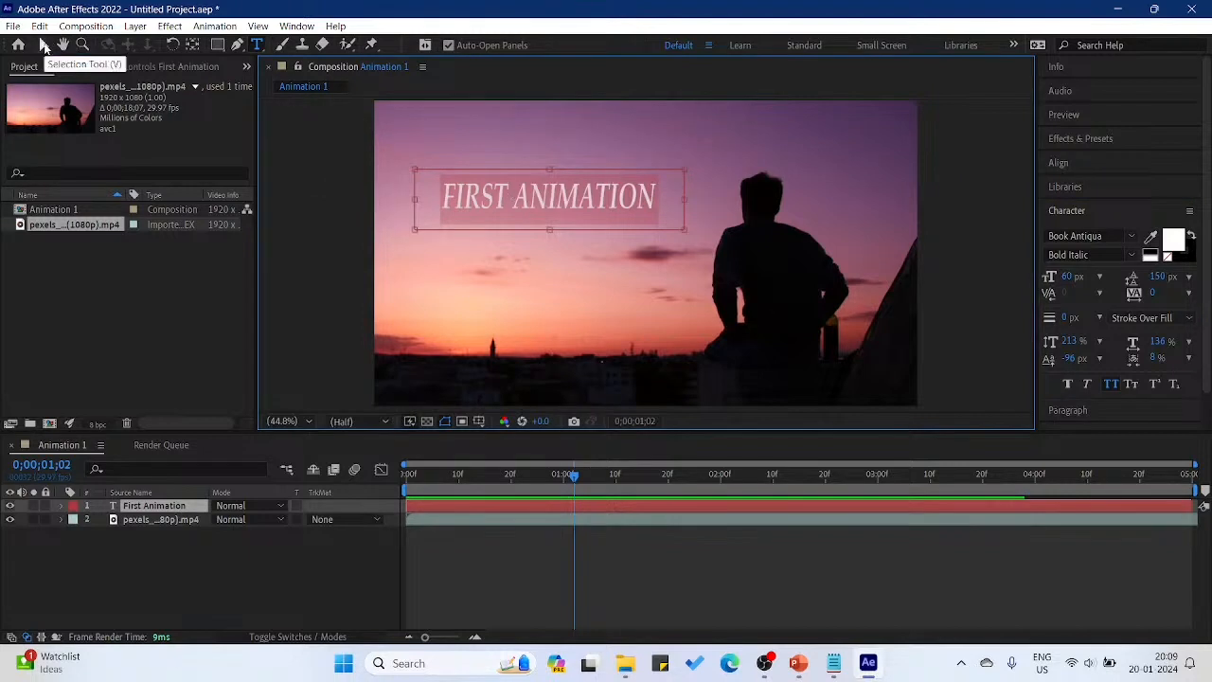
left_click(43, 46)
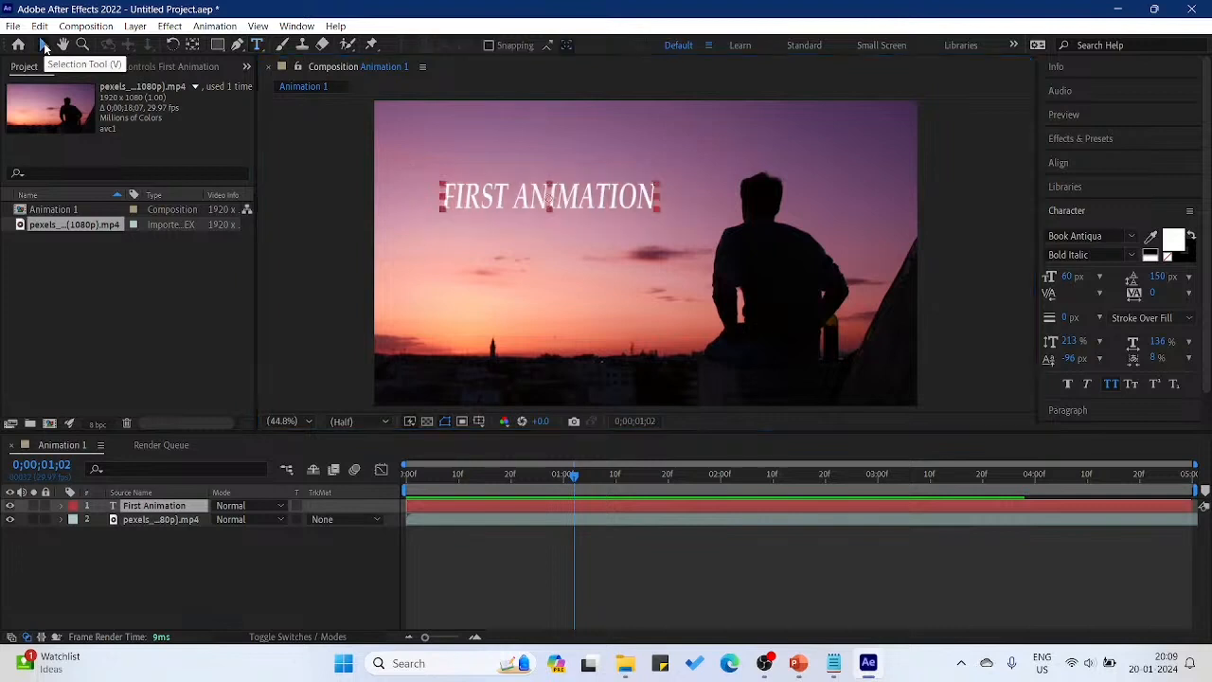
left_click_drag(474, 192, 465, 232)
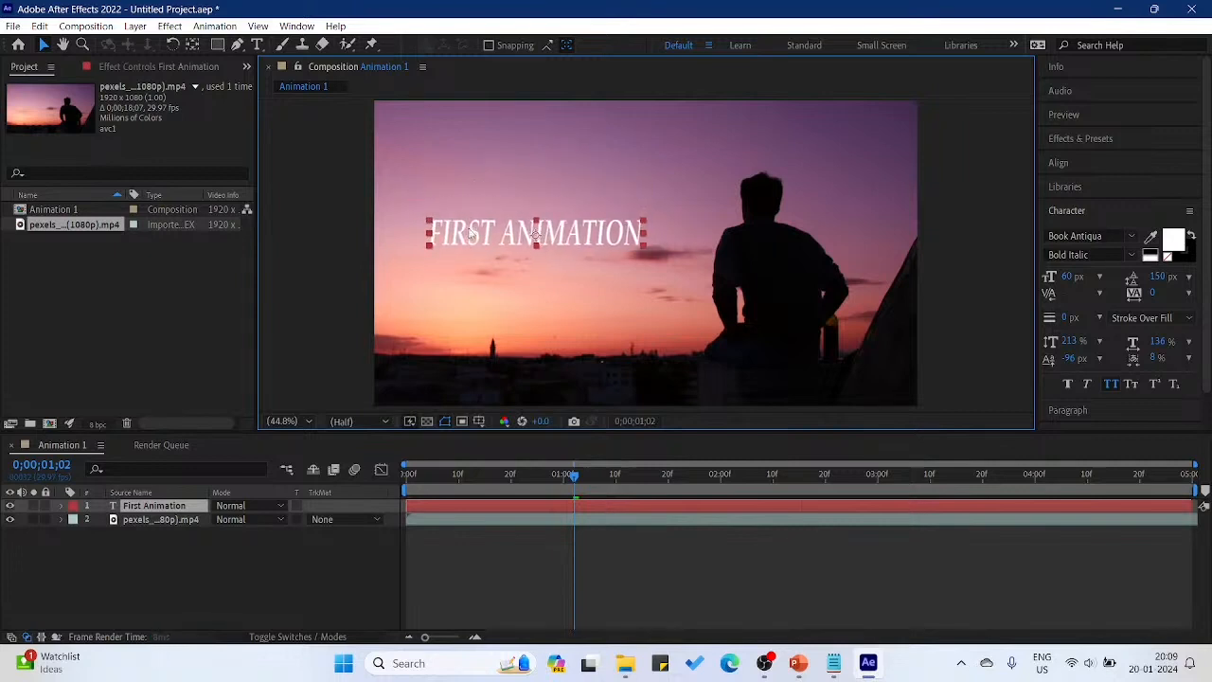
left_click(461, 193)
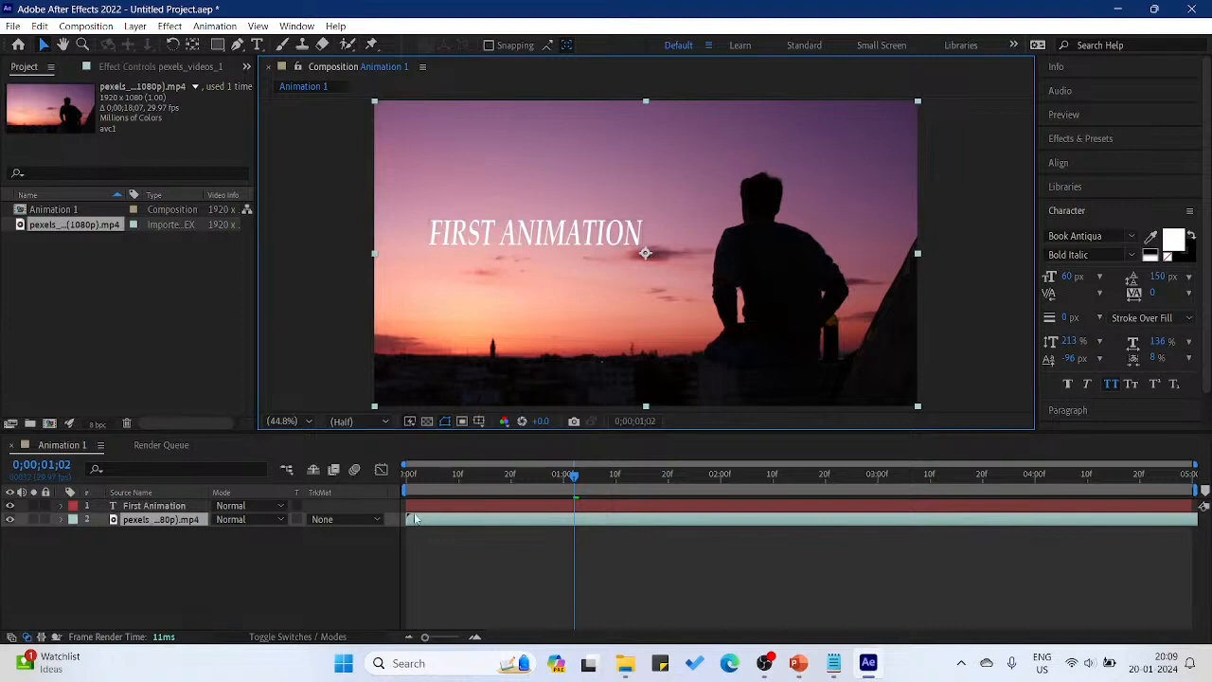
Expand both layers' properties, look through the First Animation layer's Text options, and show its Transform properties instead
left_click(62, 519)
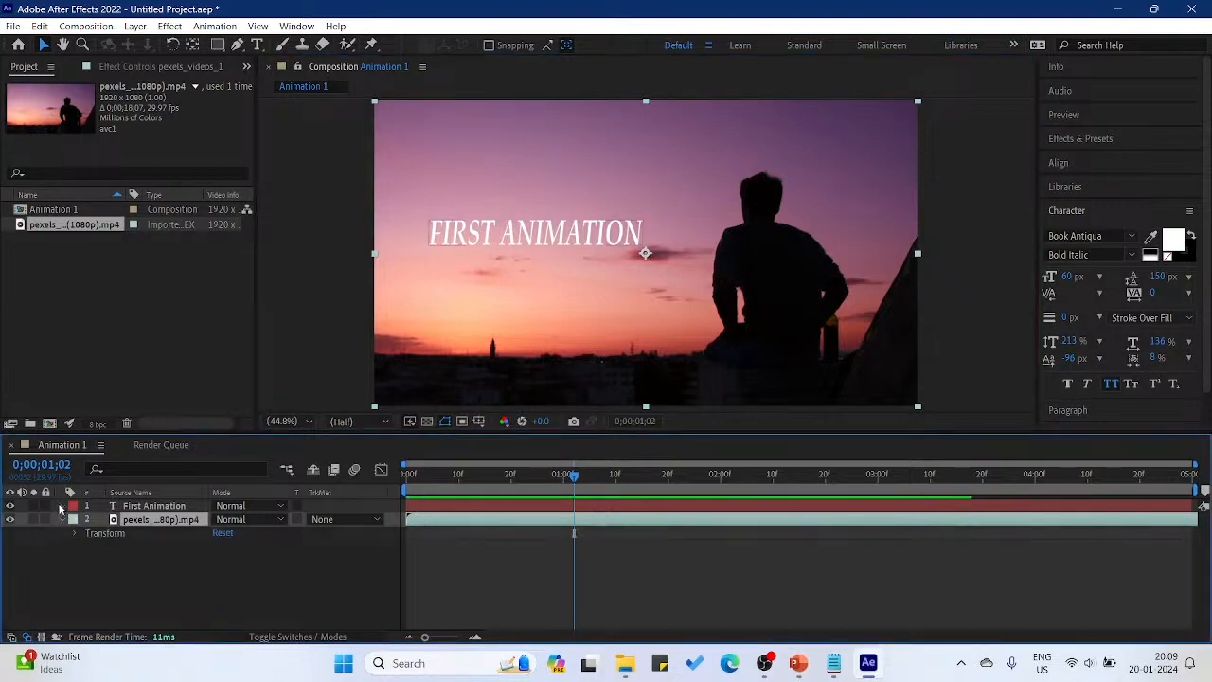
left_click(62, 507)
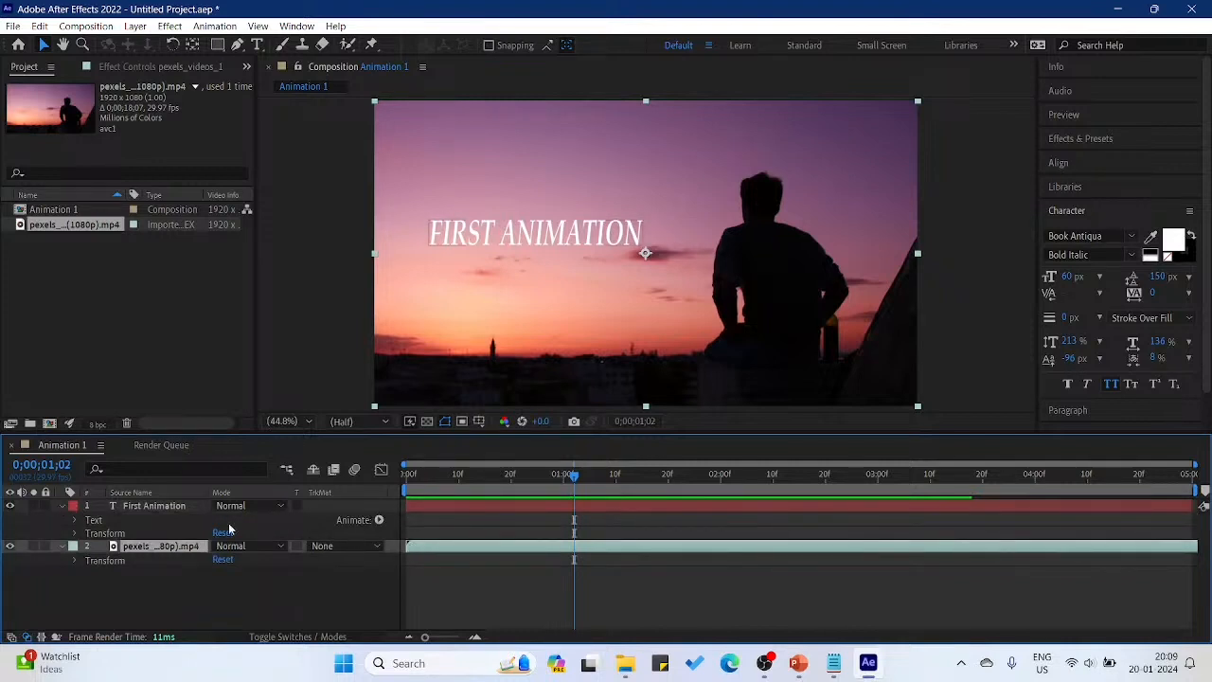
left_click(78, 522)
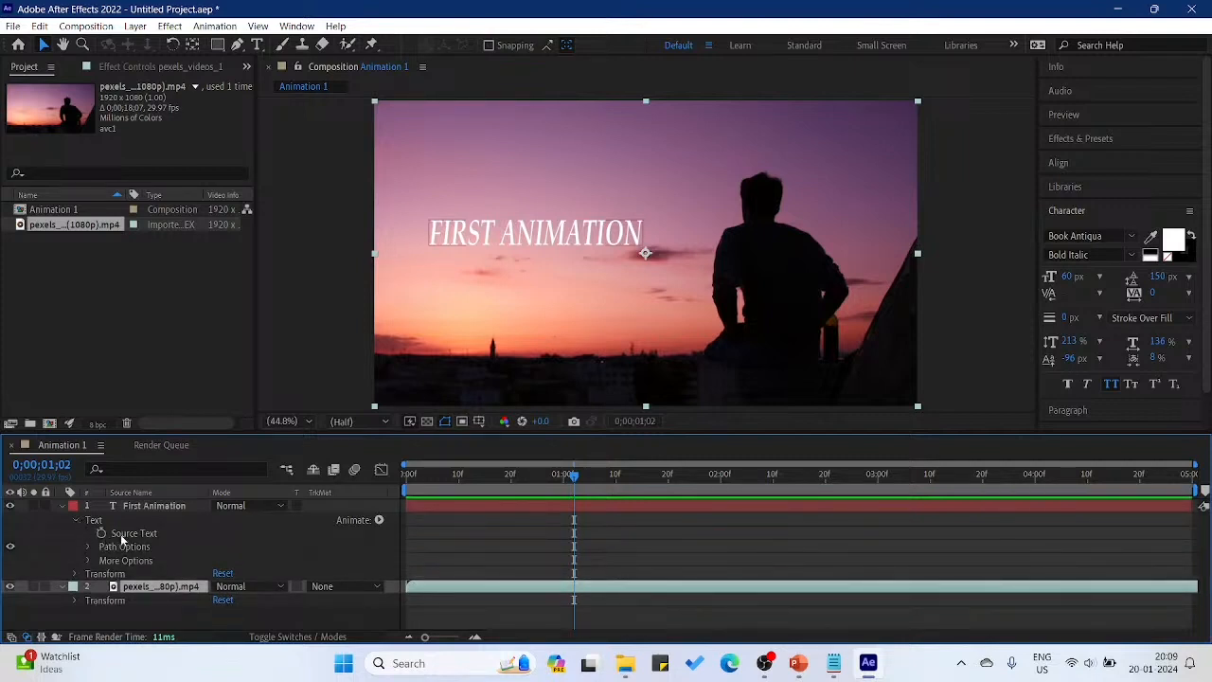
left_click(1081, 136)
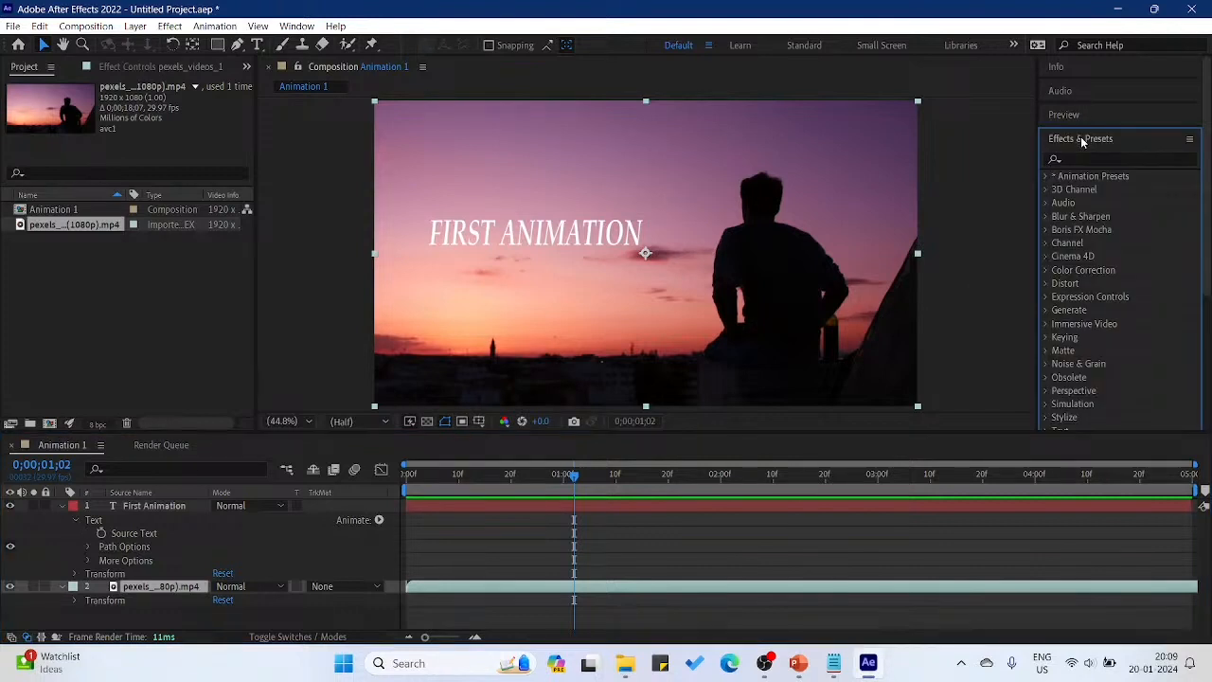
left_click(1081, 137)
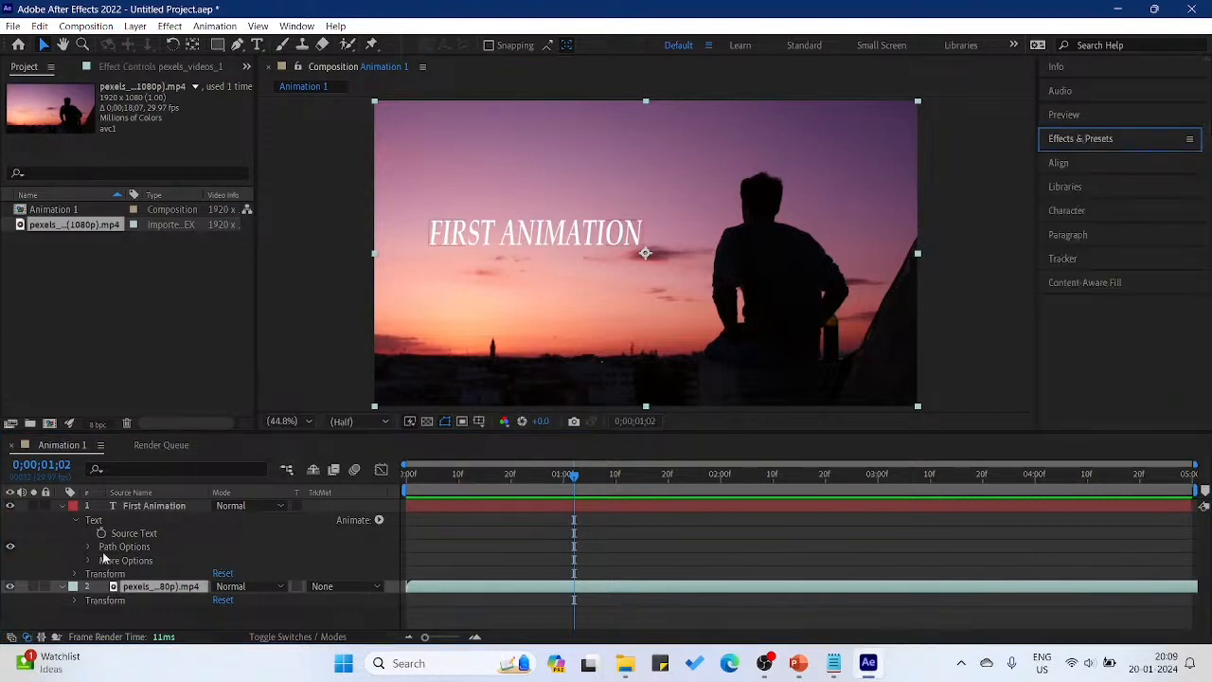
left_click(80, 527)
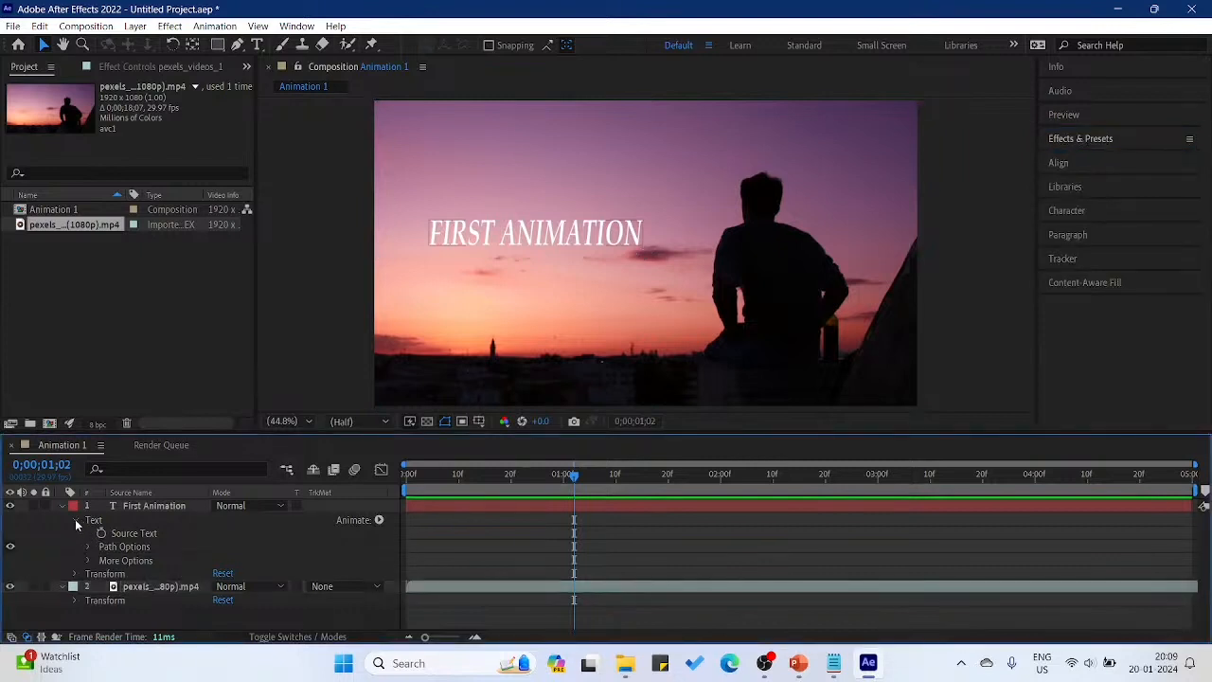
left_click(75, 520)
left_click(74, 534)
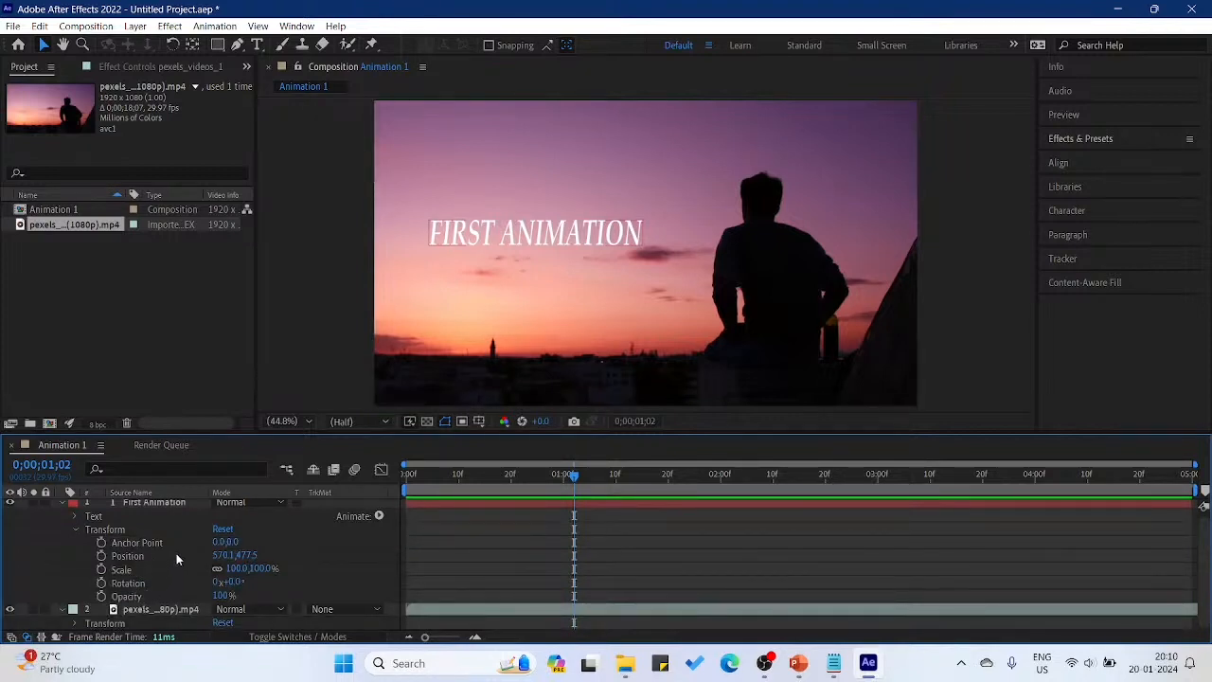
Select the title text, try adjusting the First Animation layer's opacity, and return it to 100%
left_click(482, 237)
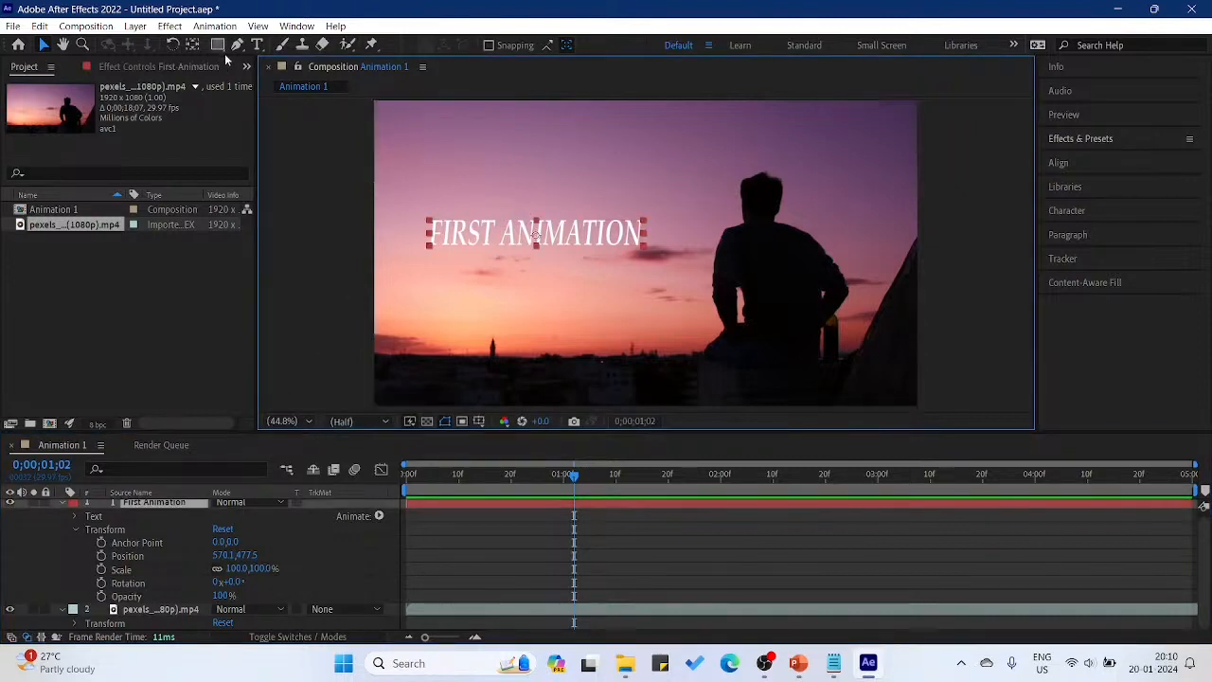
double_click(476, 225)
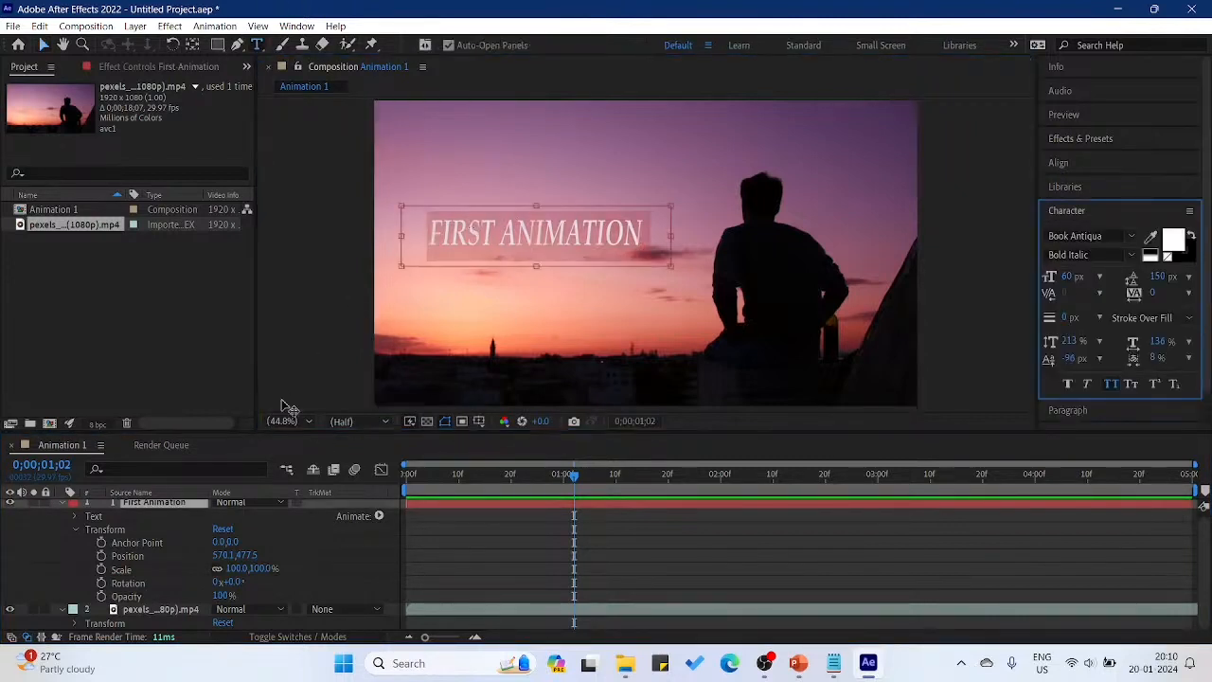
left_click(482, 232)
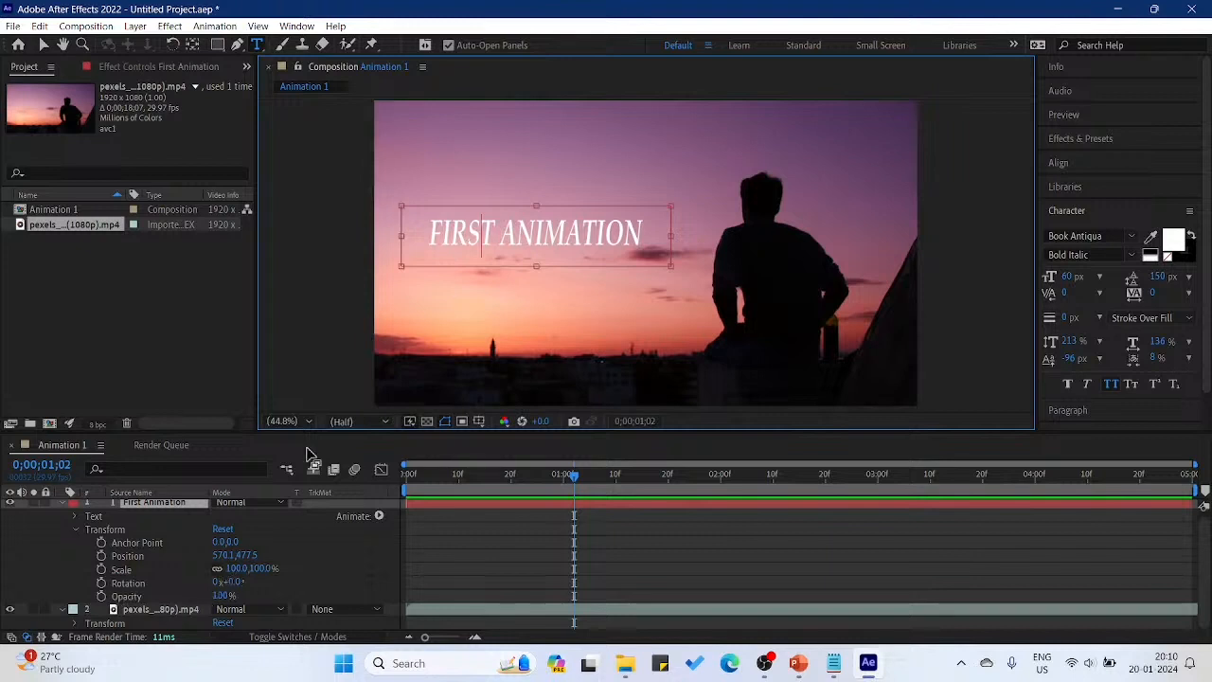
double_click(484, 237)
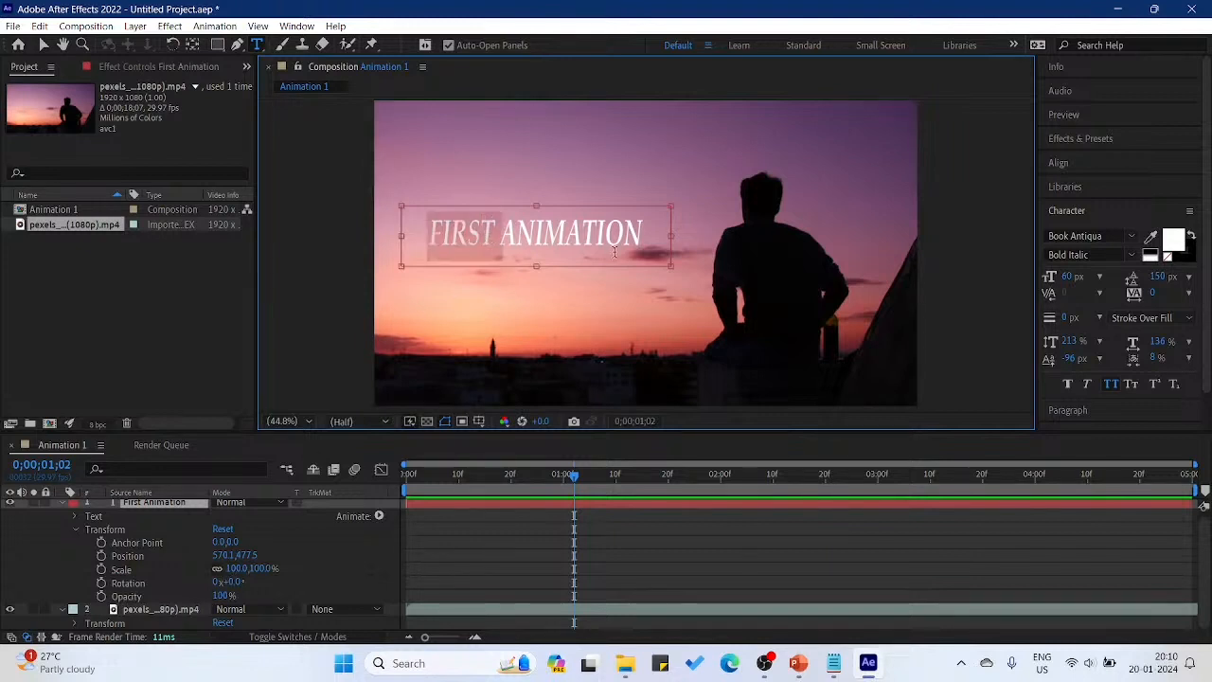
left_click_drag(649, 238, 408, 234)
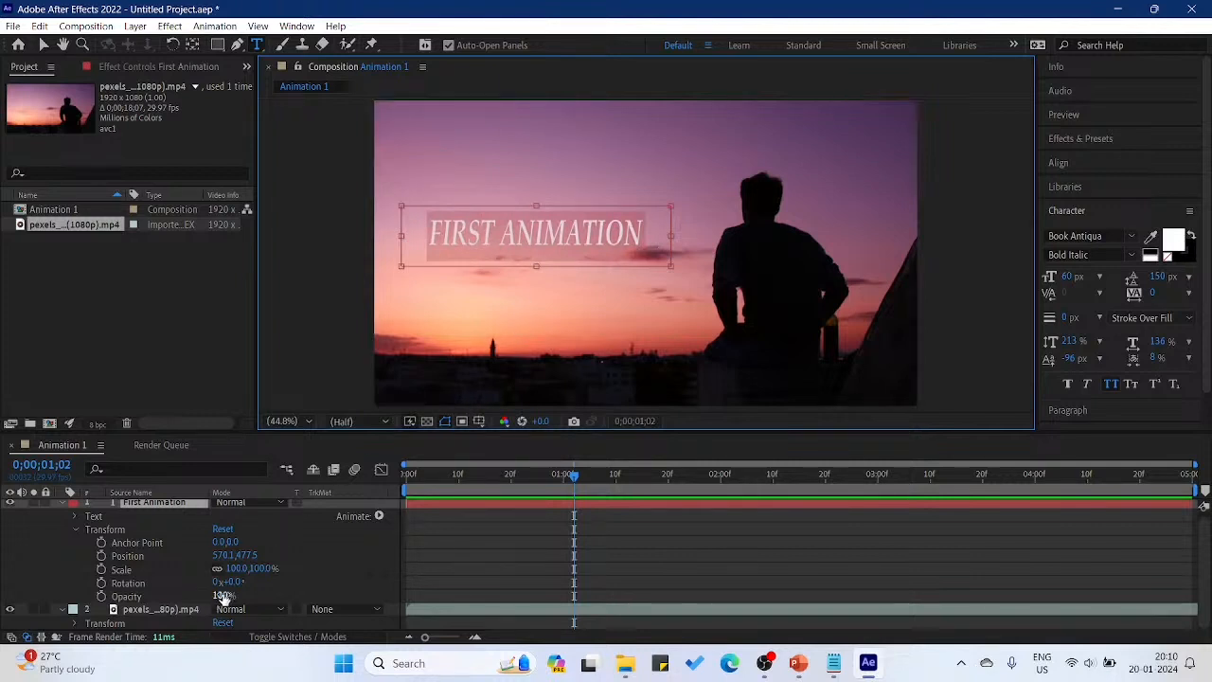
left_click_drag(223, 595, 261, 581)
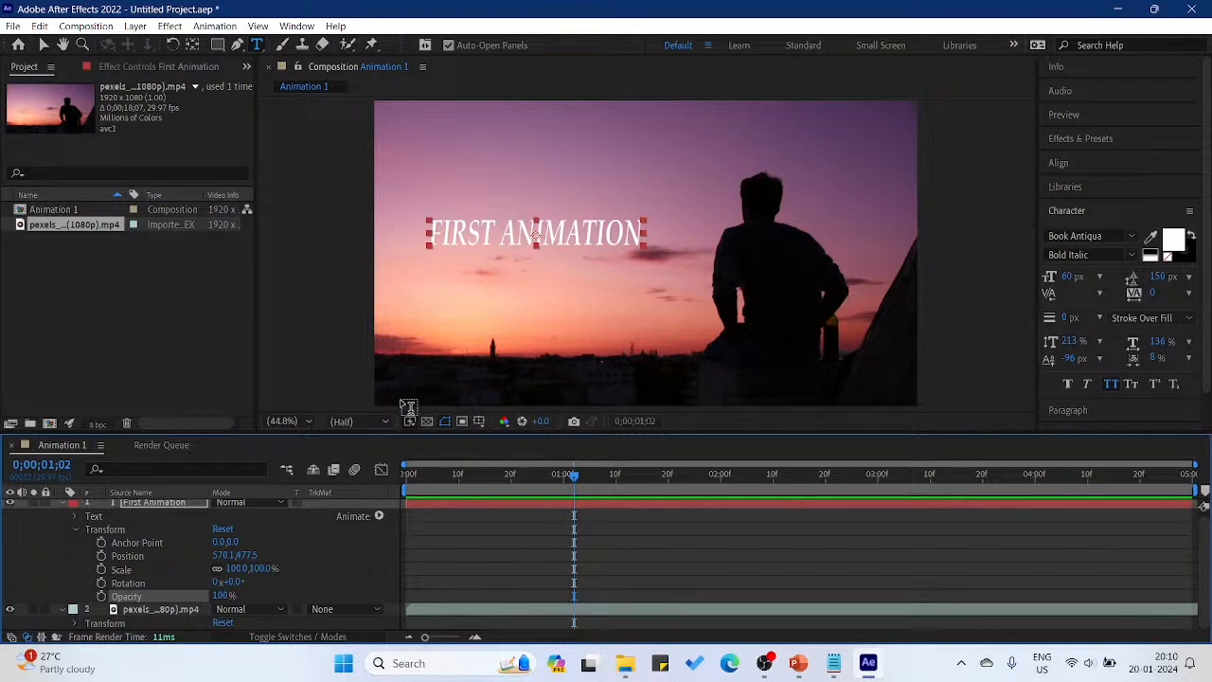
scroll(279, 556, "up", 1)
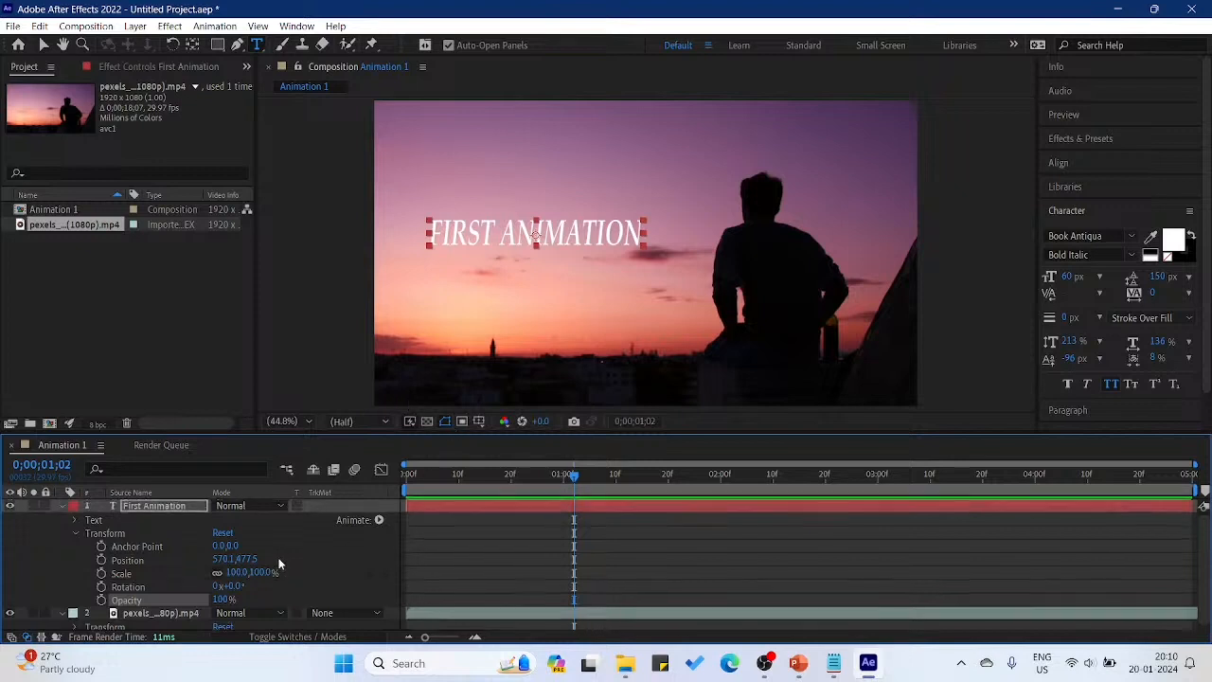
Keyframe the title's opacity at 100% at 0;00;01;02 and at 0% at 0;00;00;00 for a fade-in
left_click(101, 600)
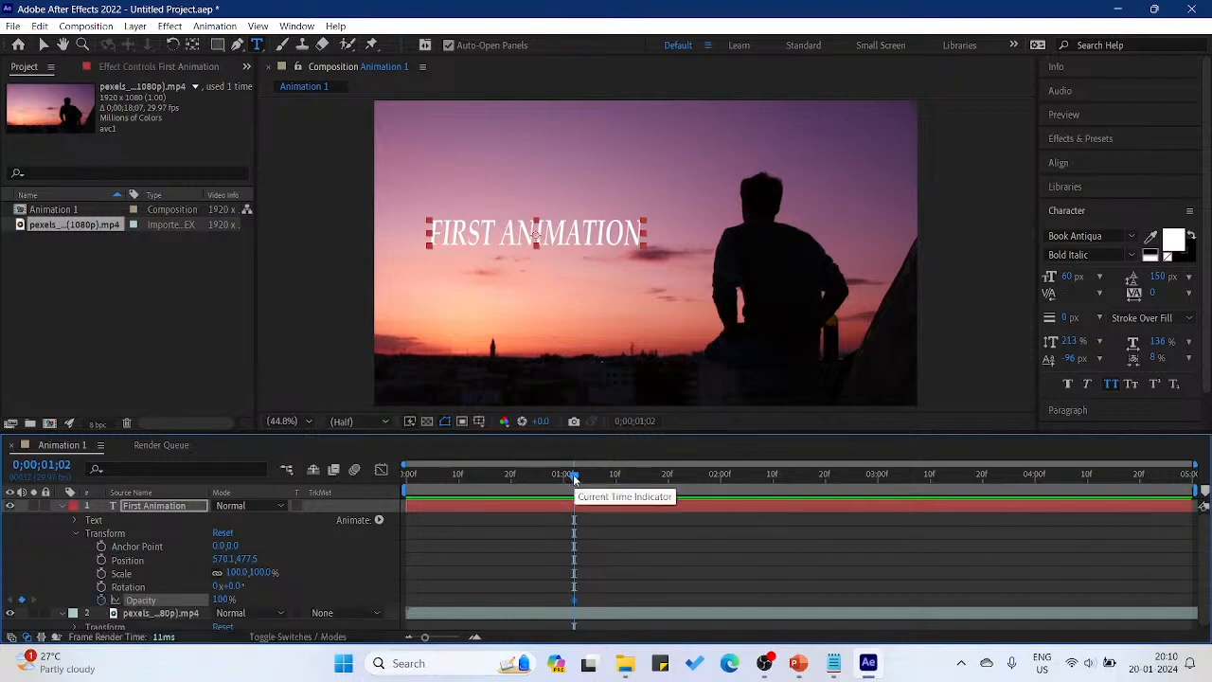
left_click_drag(574, 476, 396, 467)
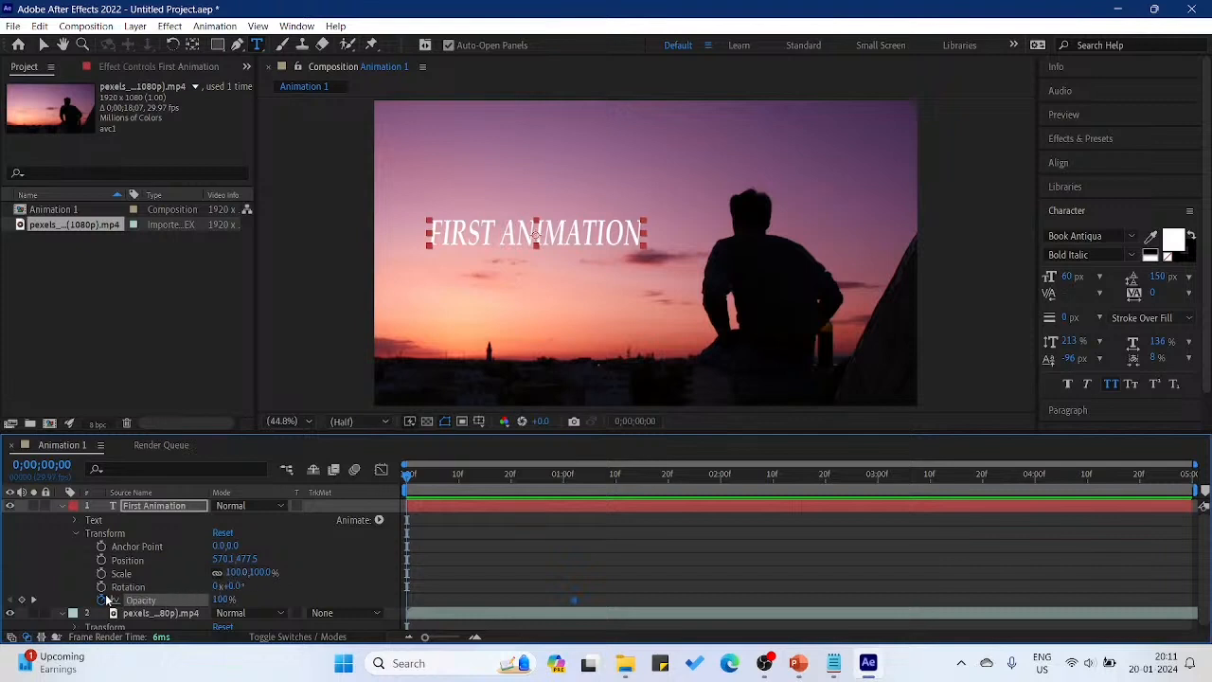
left_click(102, 599)
left_click_drag(223, 600, 95, 602)
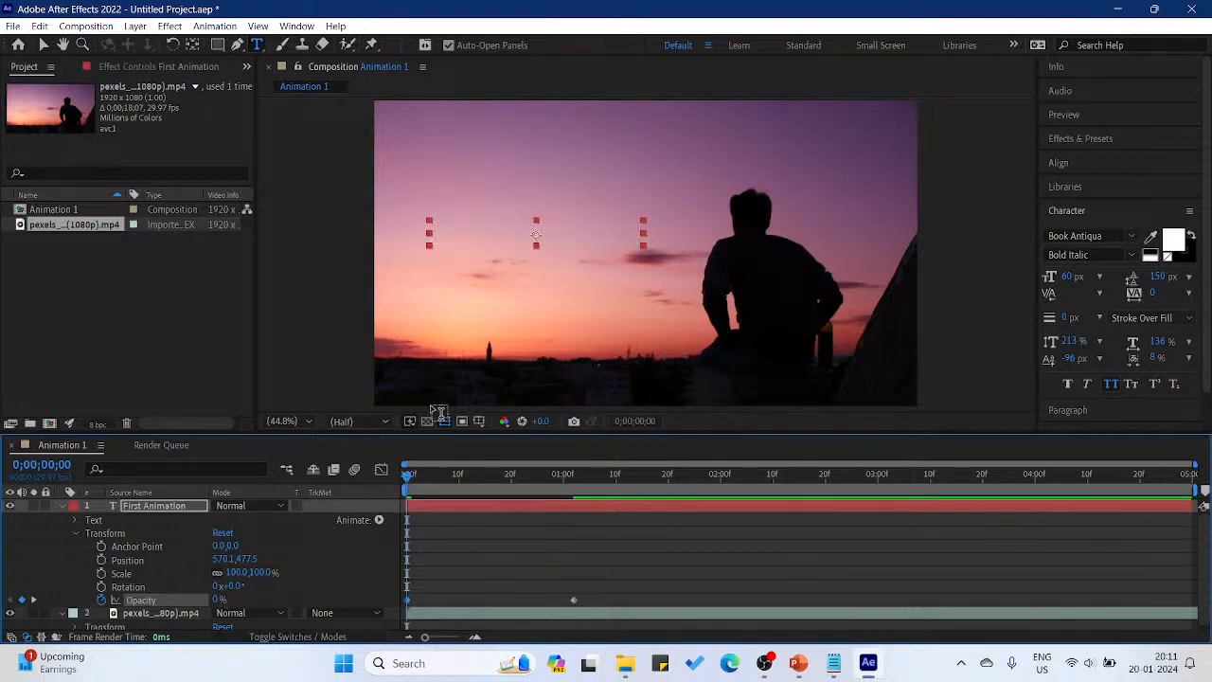
Preview the title's fade-in from the start, and remove its Opacity keyframes with the time at 0;00;01;10
key("space")
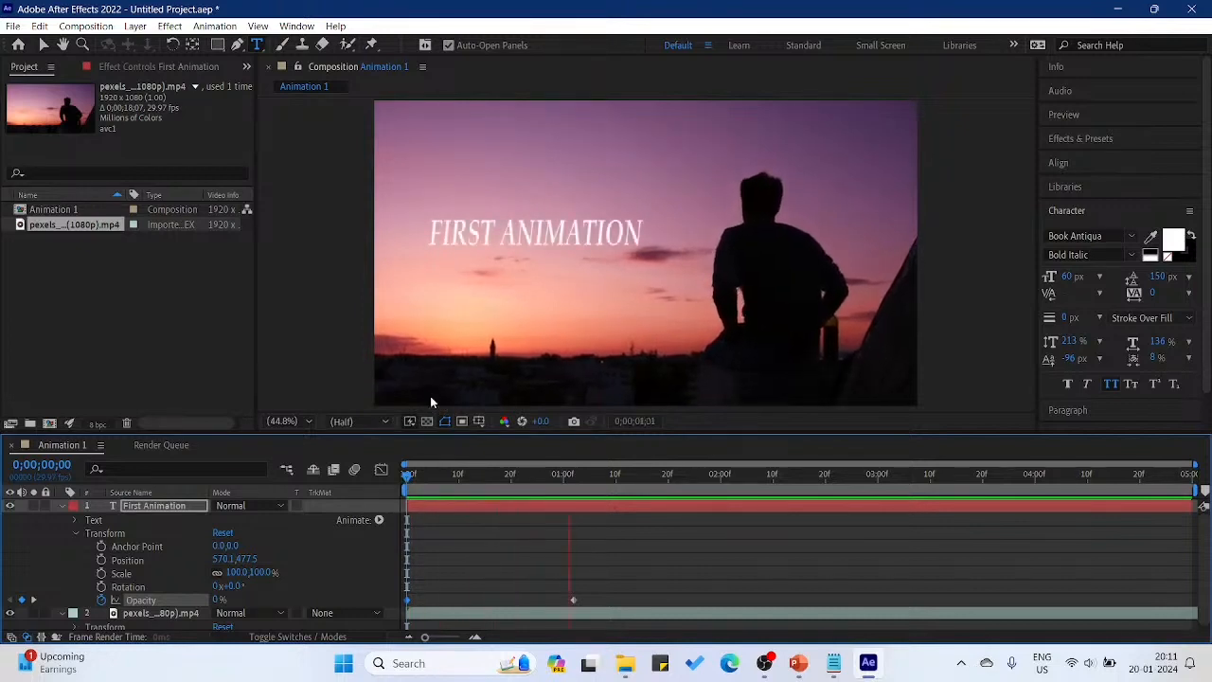
key("space")
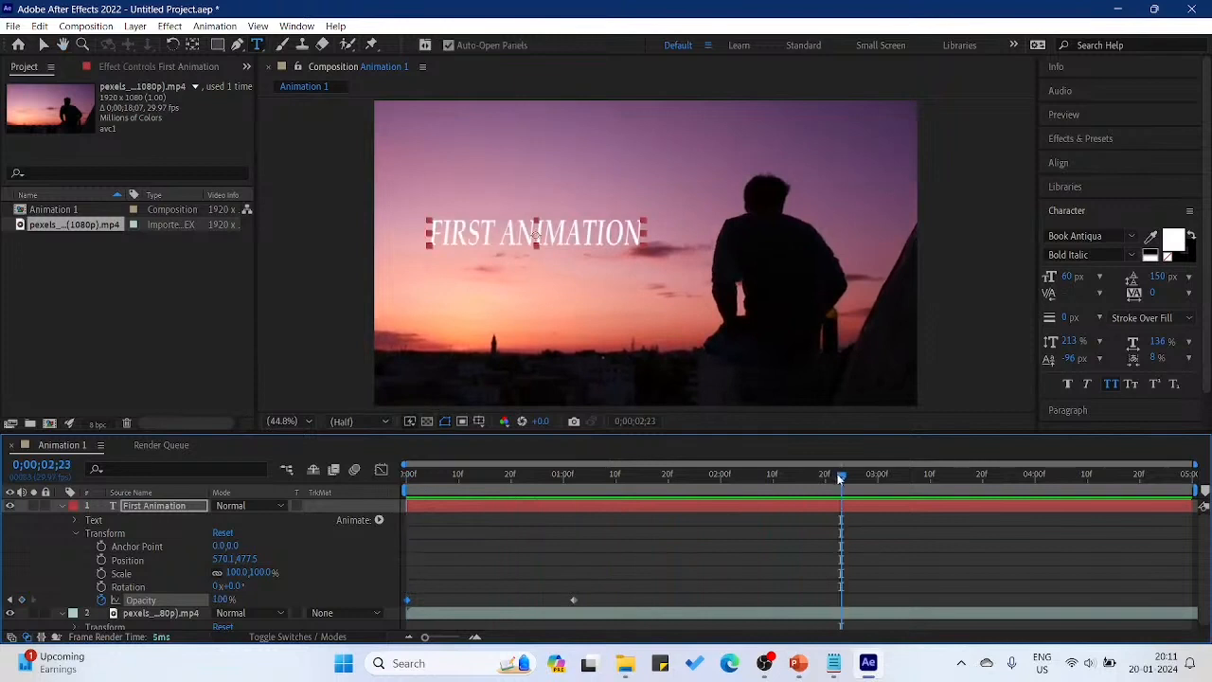
key("Home")
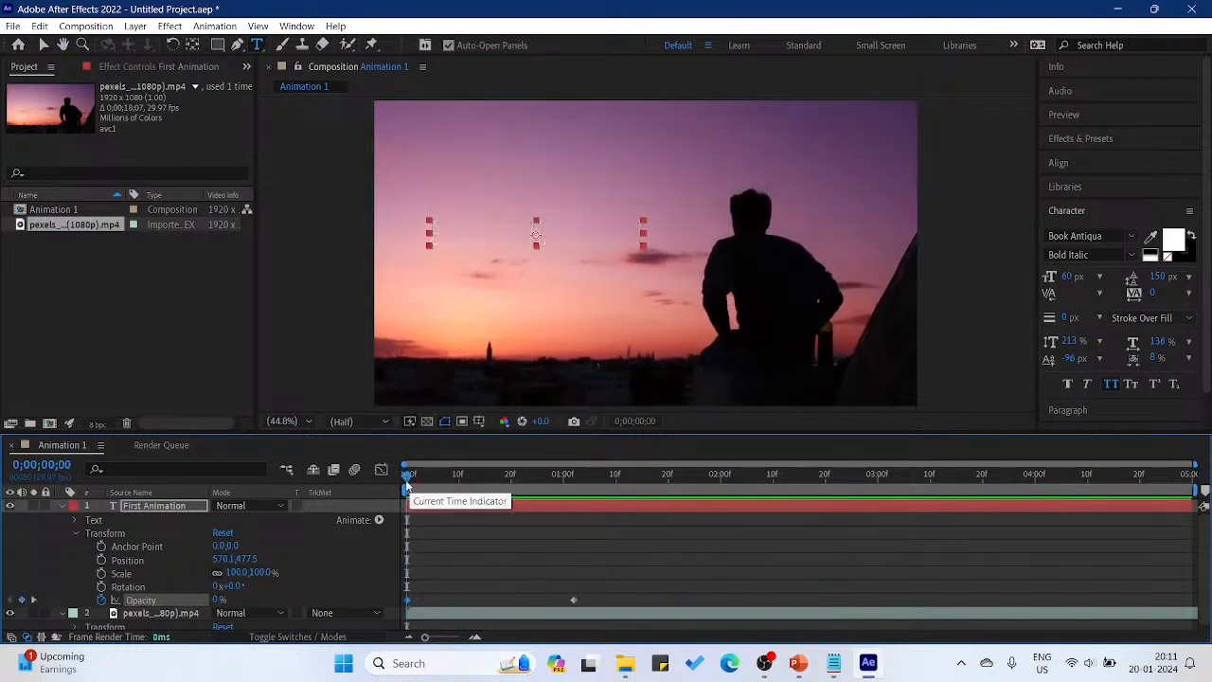
left_click_drag(407, 477, 613, 461)
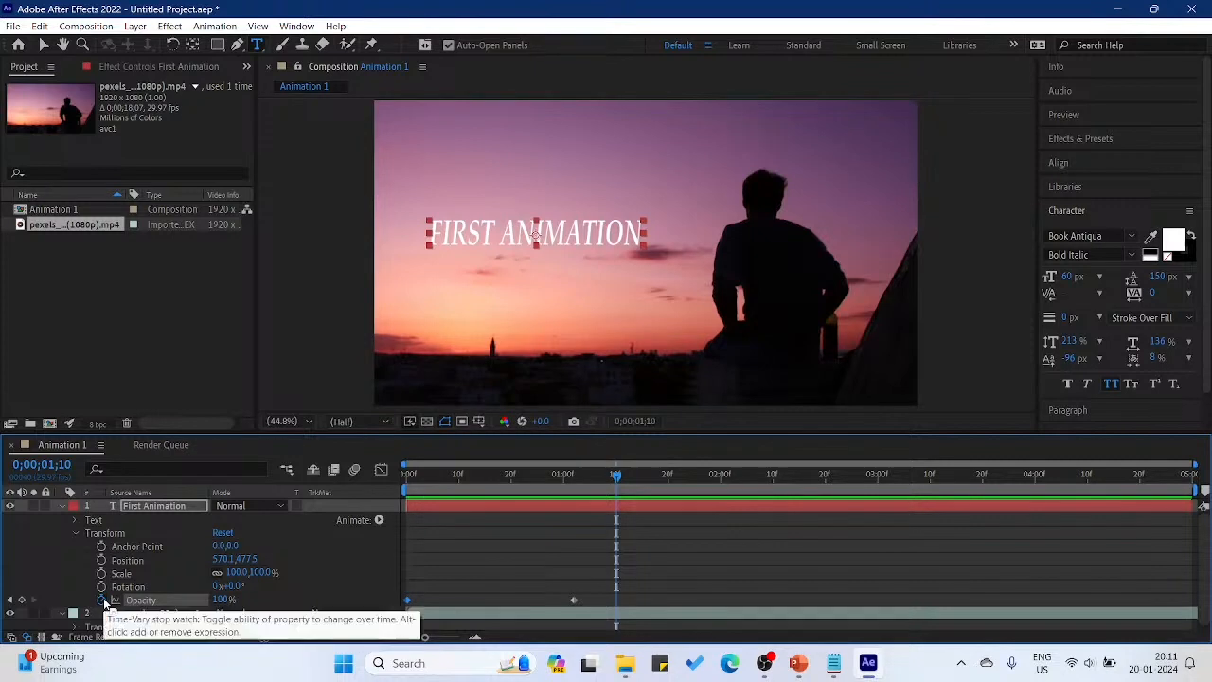
left_click(102, 602)
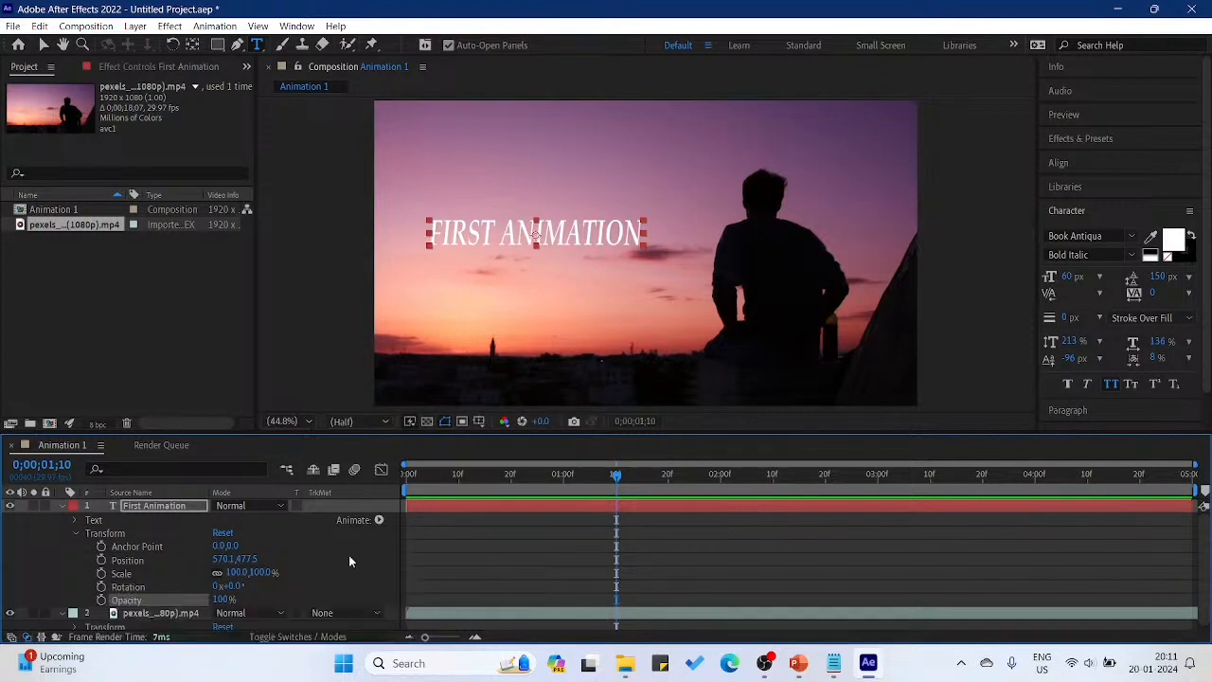
Keyframe the title's opacity from 0% at 0;00;00;00 to 100% at 0;00;01;10
left_click_drag(617, 474, 346, 459)
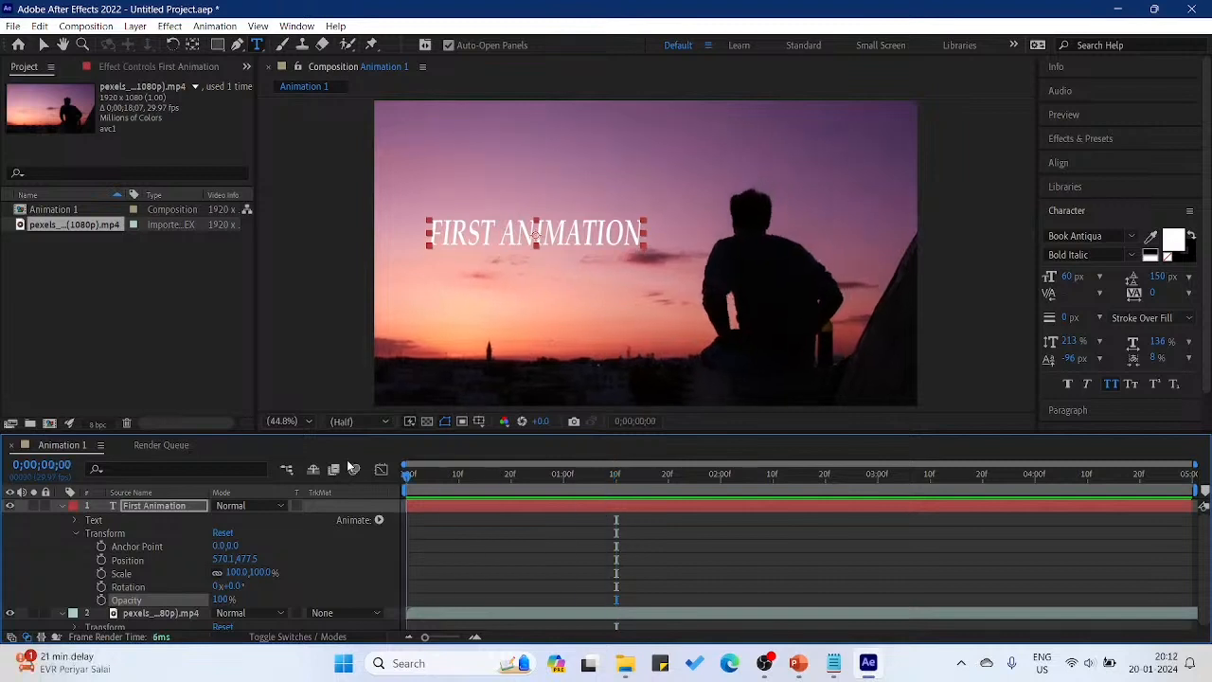
left_click(101, 600)
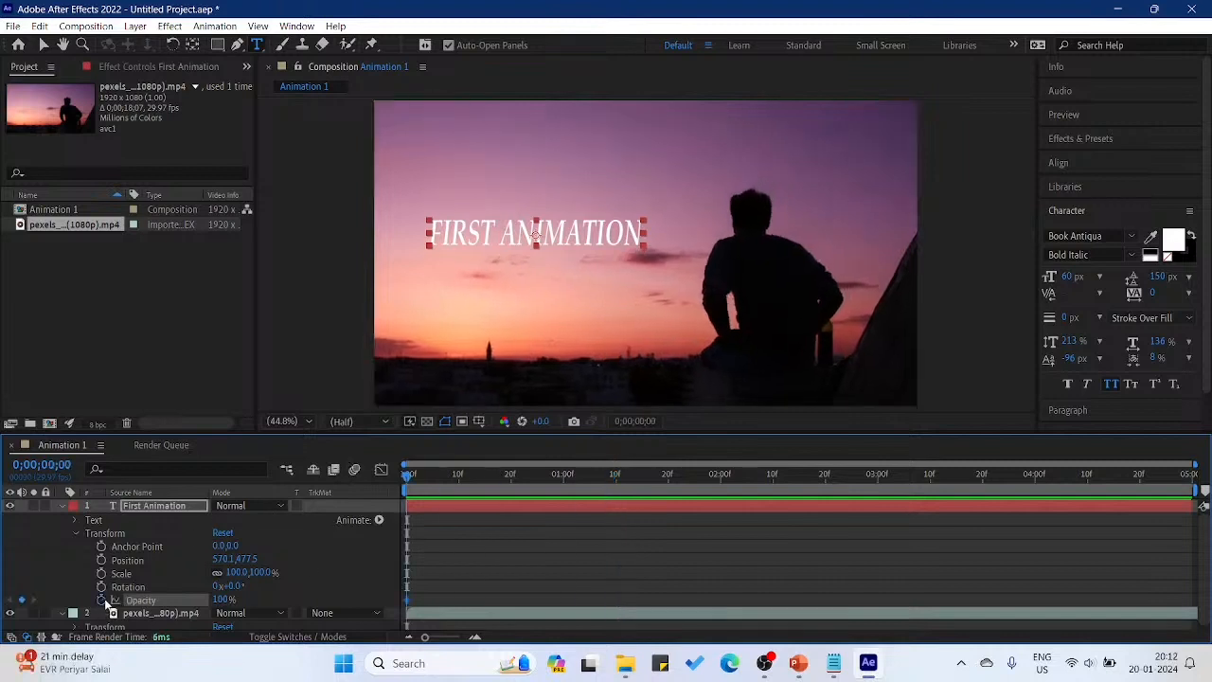
left_click_drag(223, 601, 60, 553)
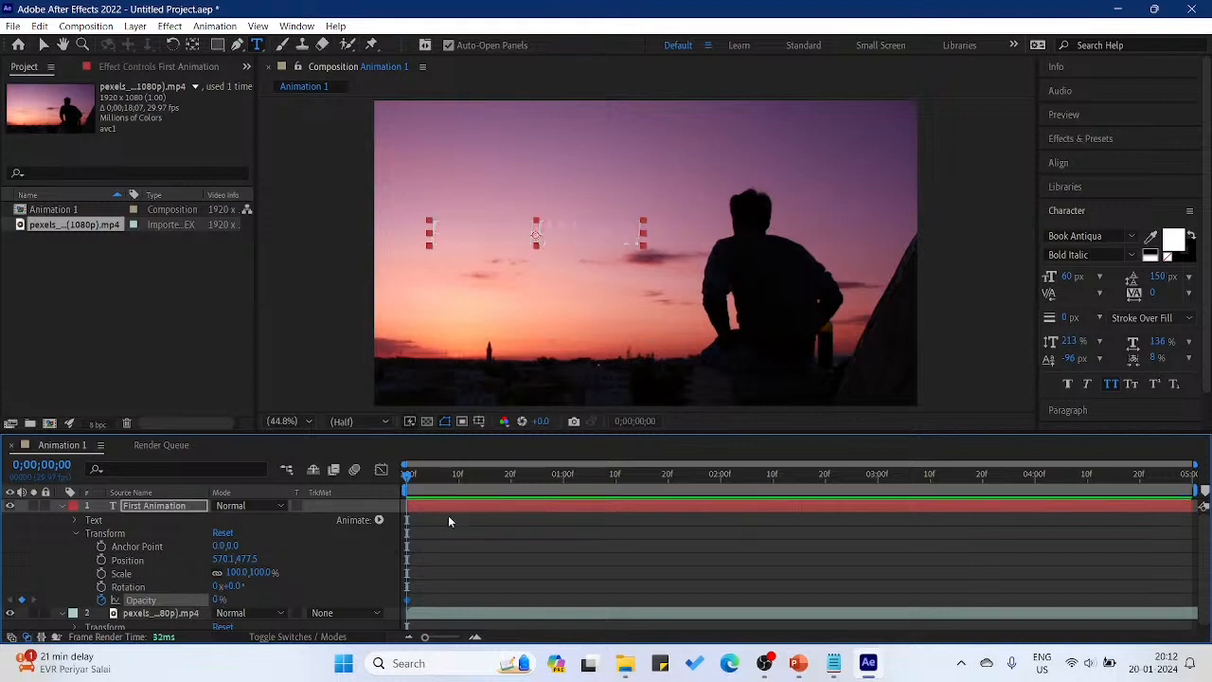
left_click_drag(404, 475, 615, 480)
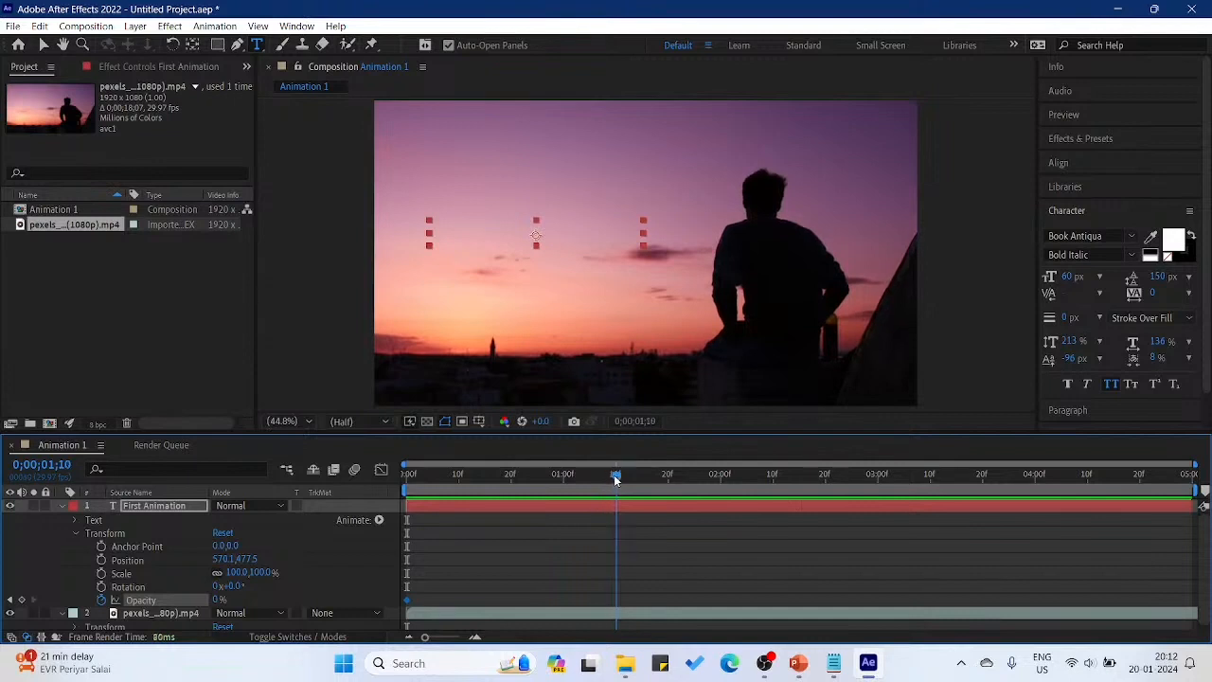
left_click_drag(225, 602, 313, 595)
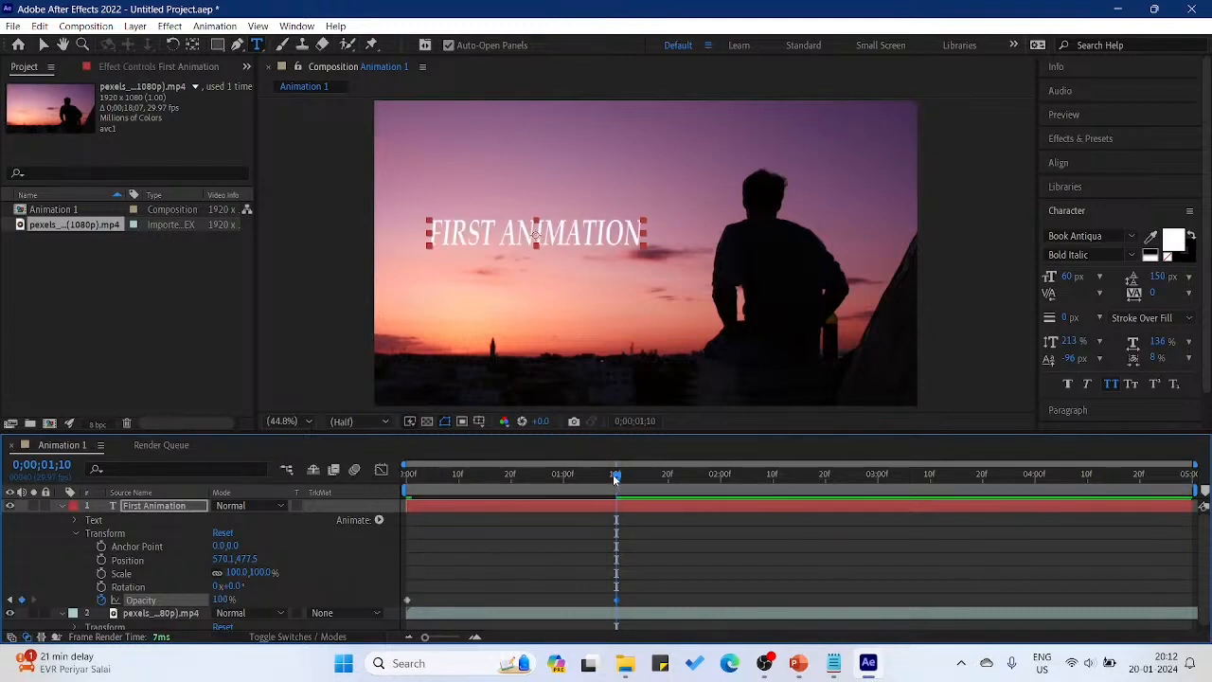
Play back the slower fade-in, return to 0;00;00;00 and turn off the title's Opacity keyframing
left_click_drag(613, 480, 385, 466)
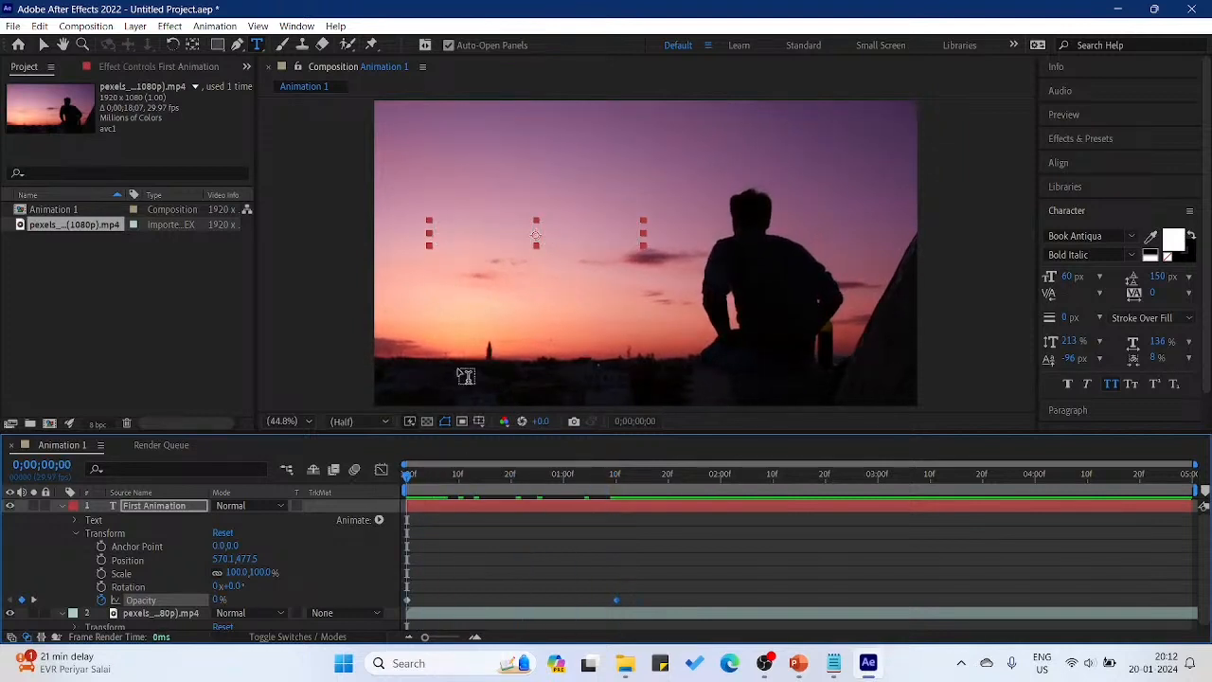
key("space")
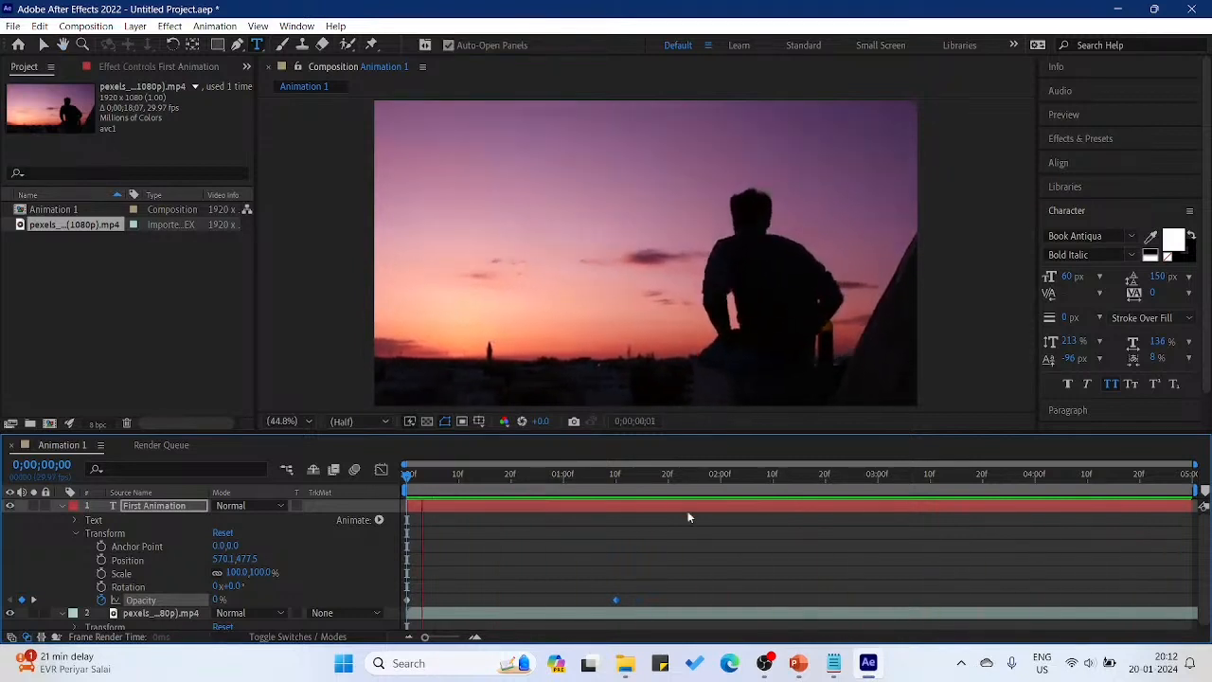
key("space")
left_click_drag(765, 477, 382, 484)
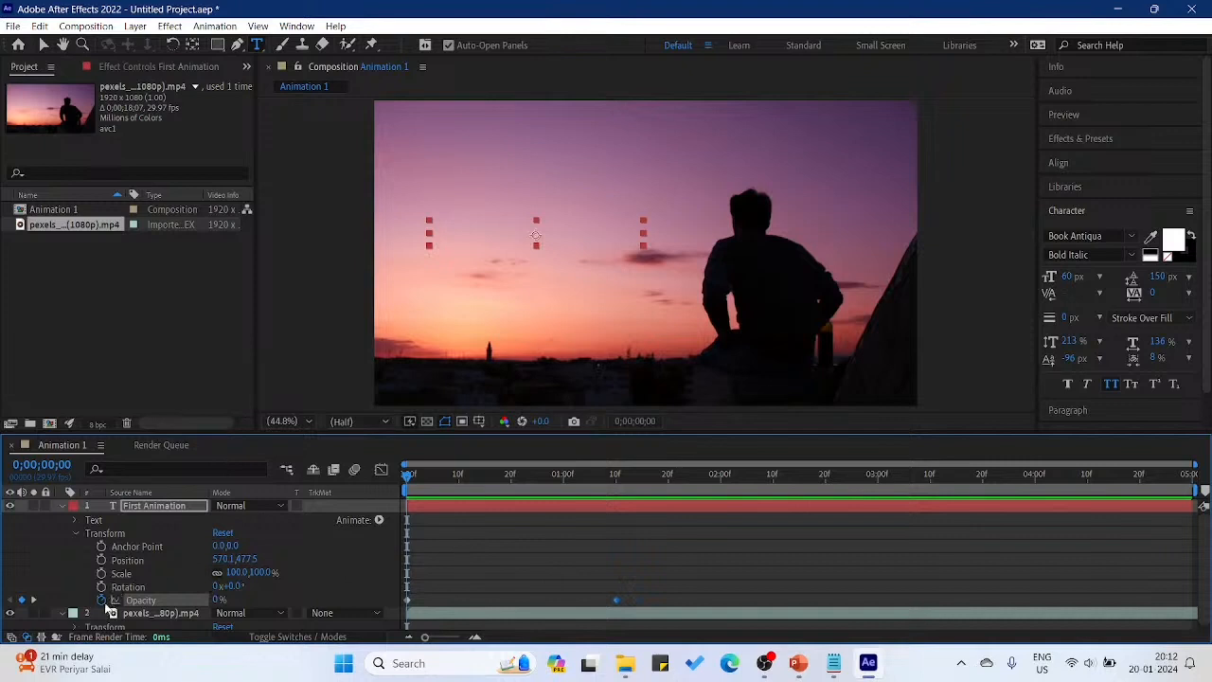
left_click(102, 601)
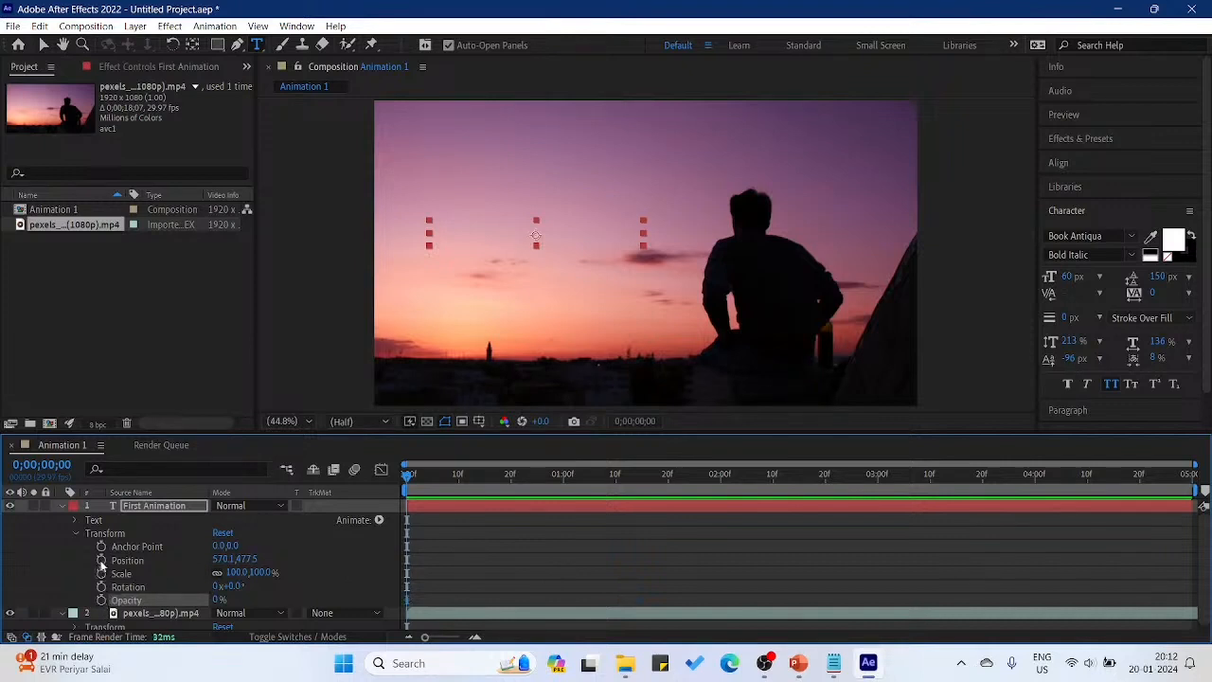
Toggle the title's Position keyframing on and back off at 0;00;00;00, and set its opacity to 100%
left_click(103, 561)
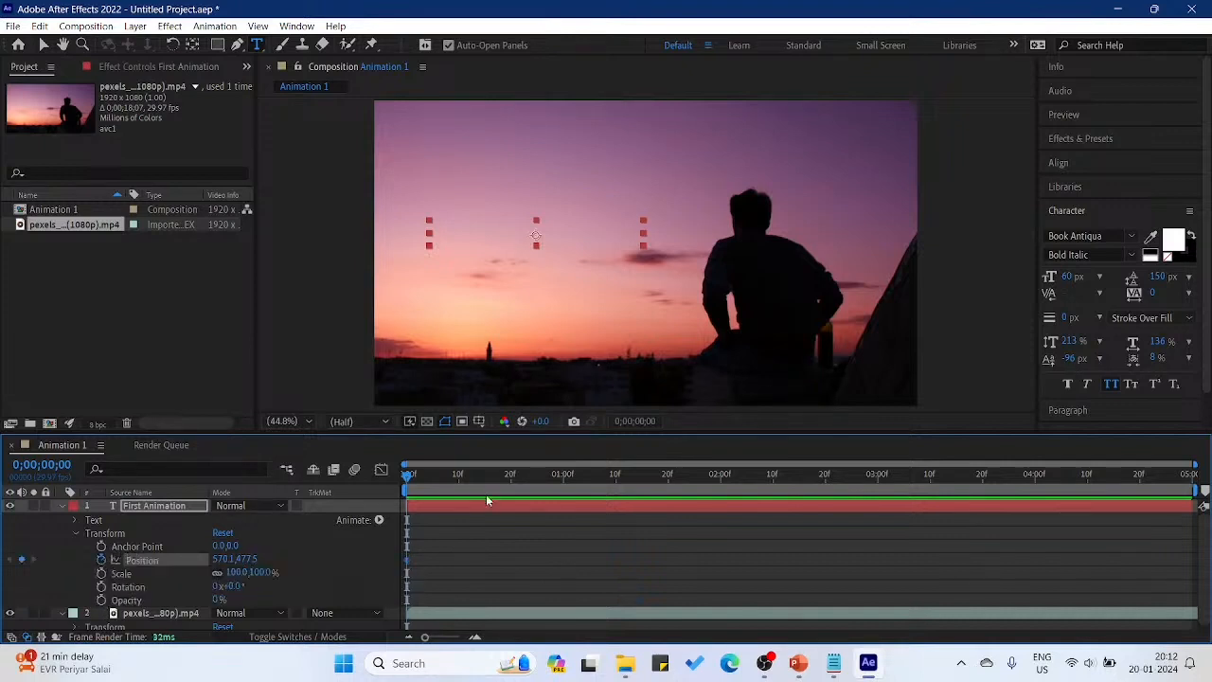
left_click(102, 560)
left_click(513, 301)
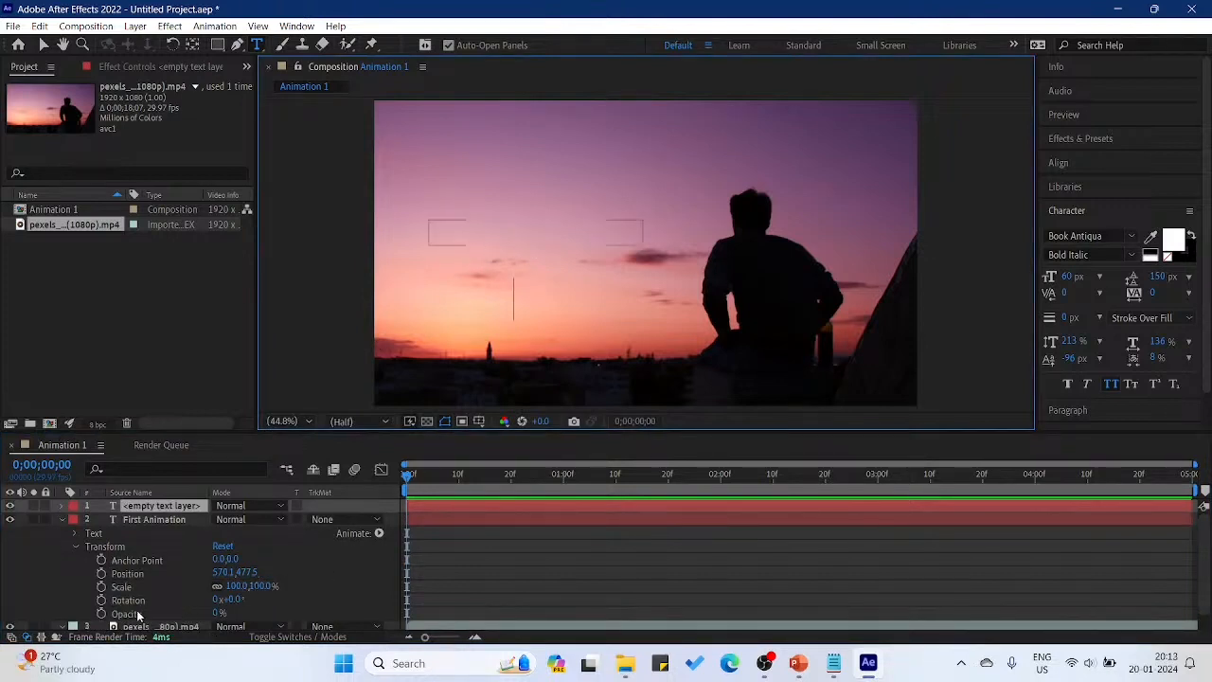
left_click_drag(219, 614, 327, 612)
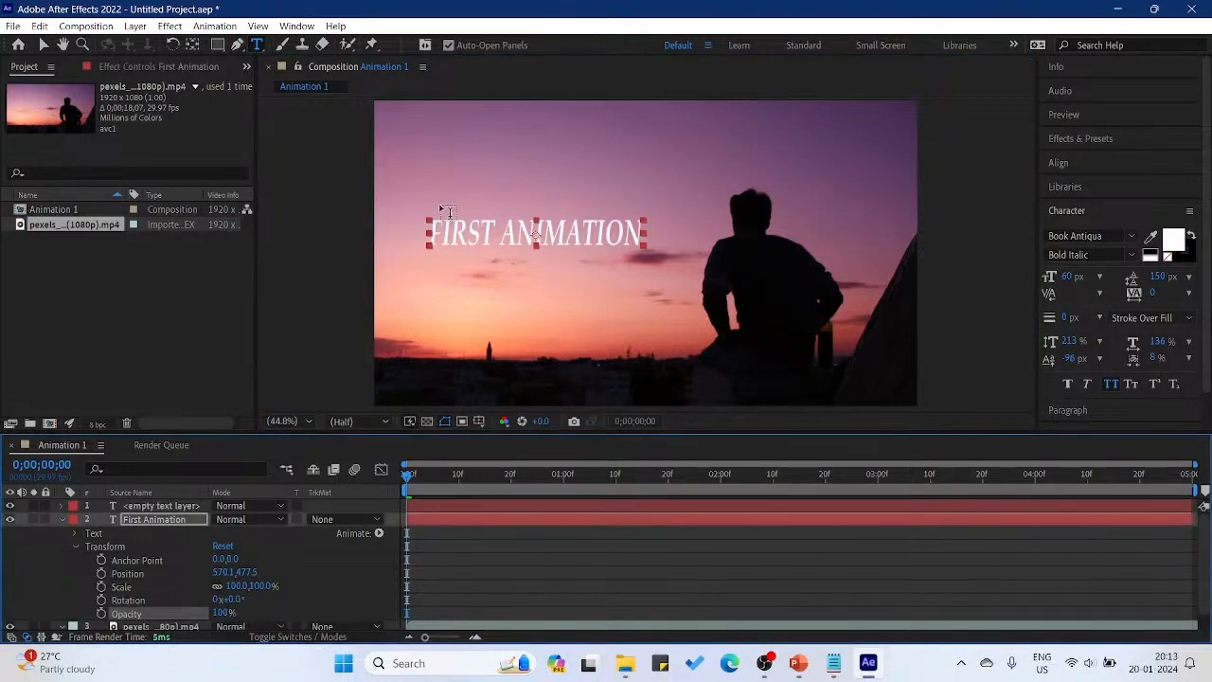
Move the "First Animation" title to the upper-left corner of the frame, at about position 423, 138
left_click(471, 237)
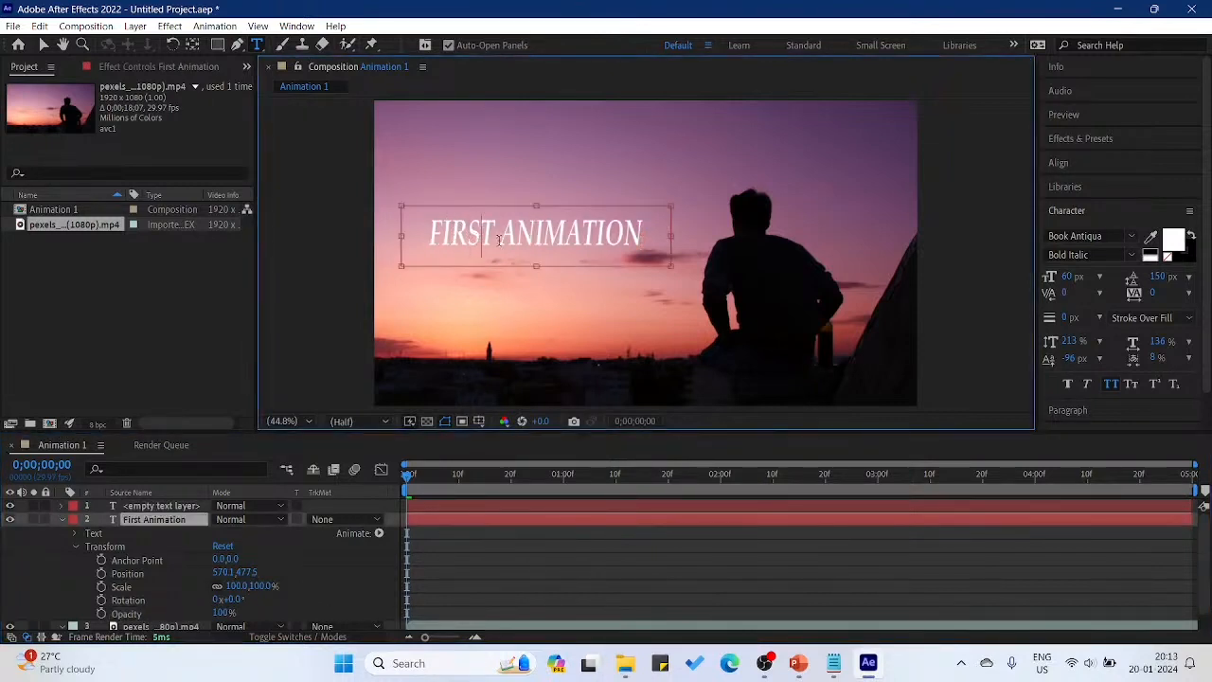
left_click(43, 45)
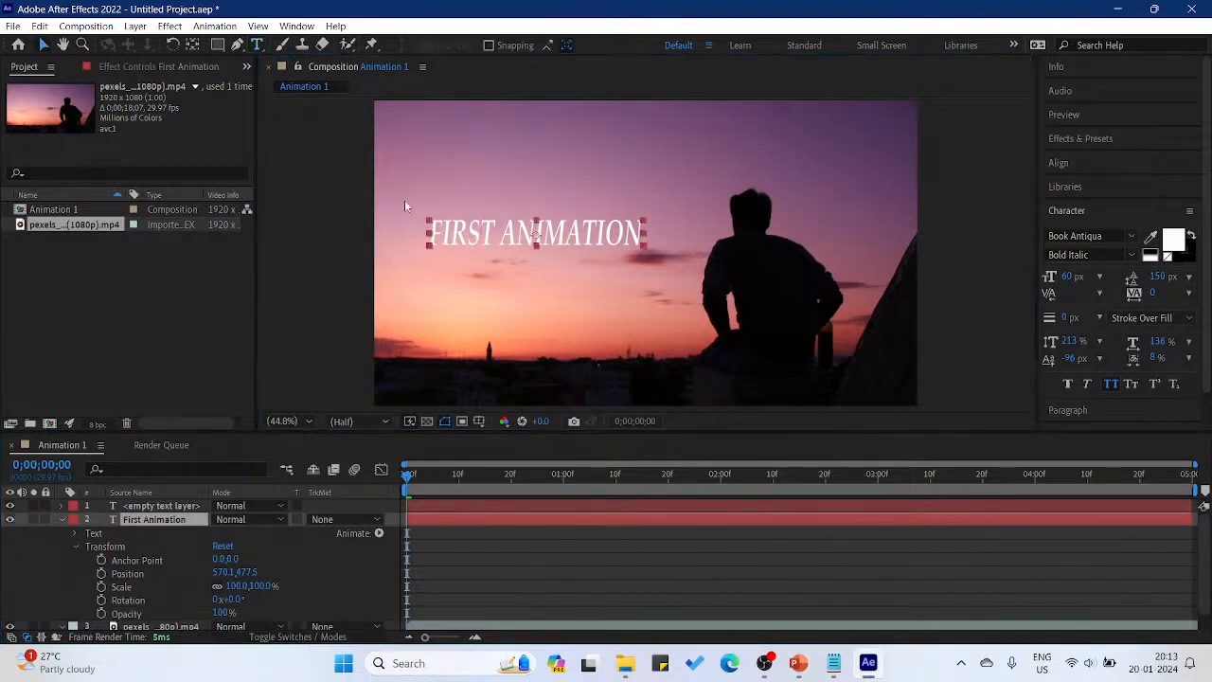
left_click(461, 235)
left_click_drag(462, 234, 420, 157)
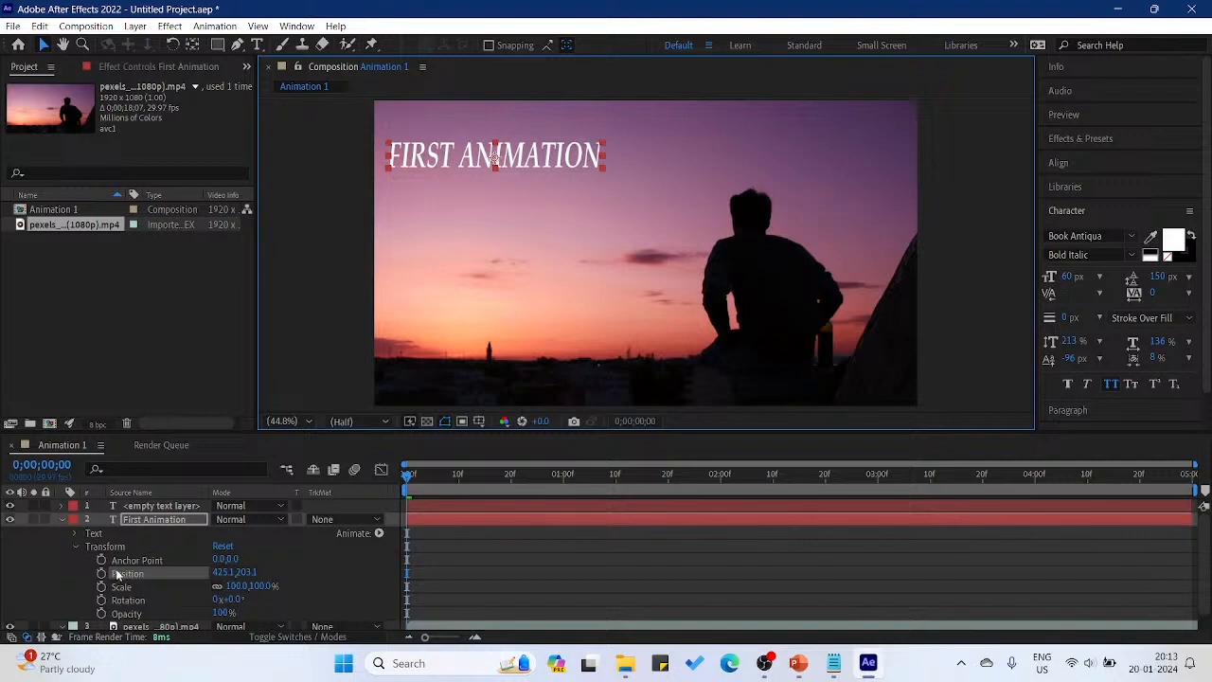
mouse_move(438, 159)
left_mouse_down()
mouse_move(541, 227)
mouse_move(545, 243)
mouse_move(478, 289)
mouse_move(474, 240)
mouse_move(486, 227)
mouse_move(436, 141)
left_mouse_up()
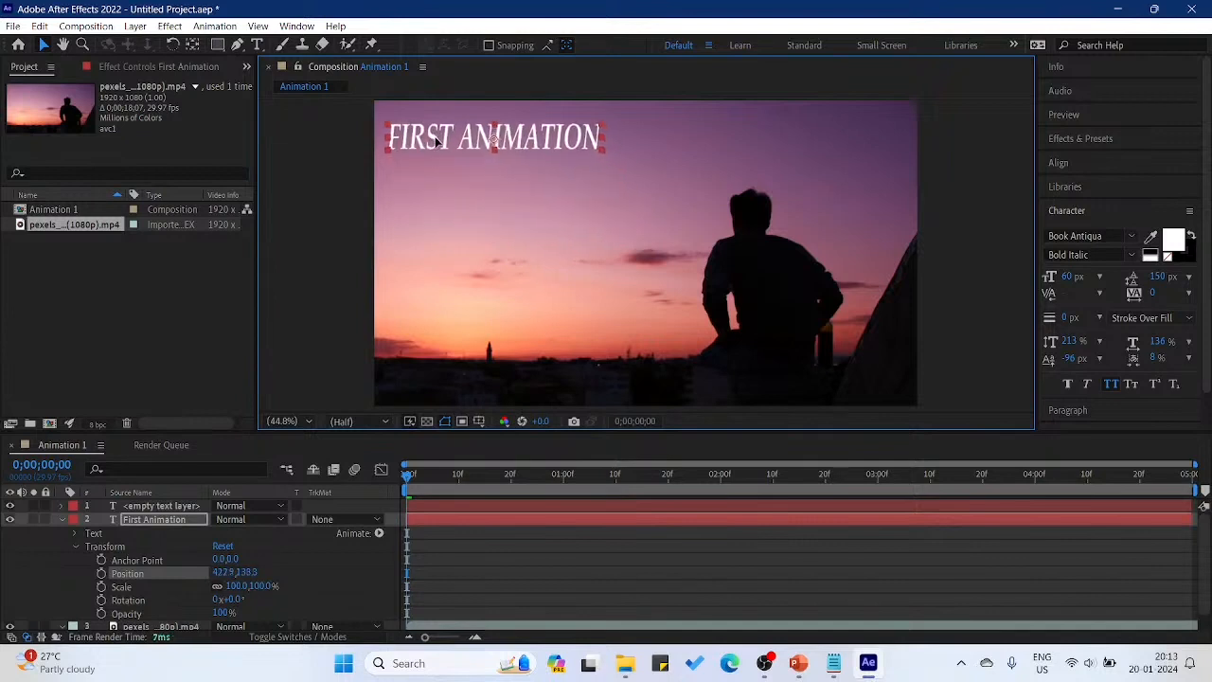
Turn on Position keyframing for the title at 0;00;00;00 and delete the empty text layer
left_click(101, 573)
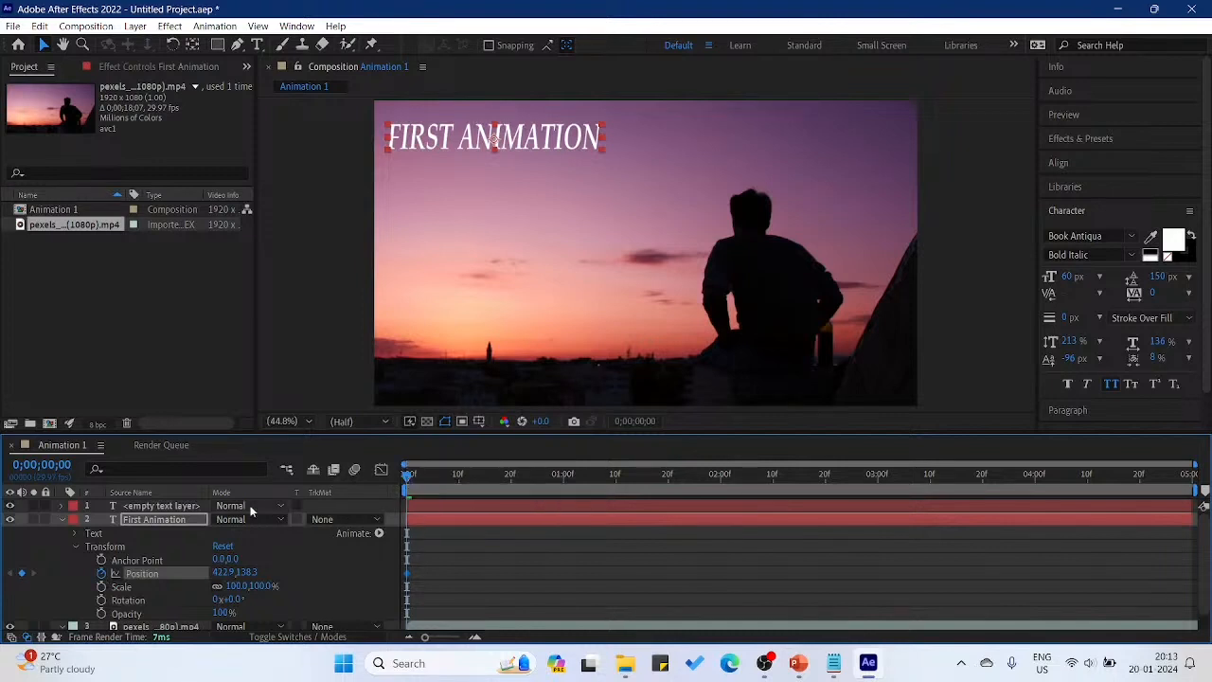
left_click(194, 505)
key("Delete")
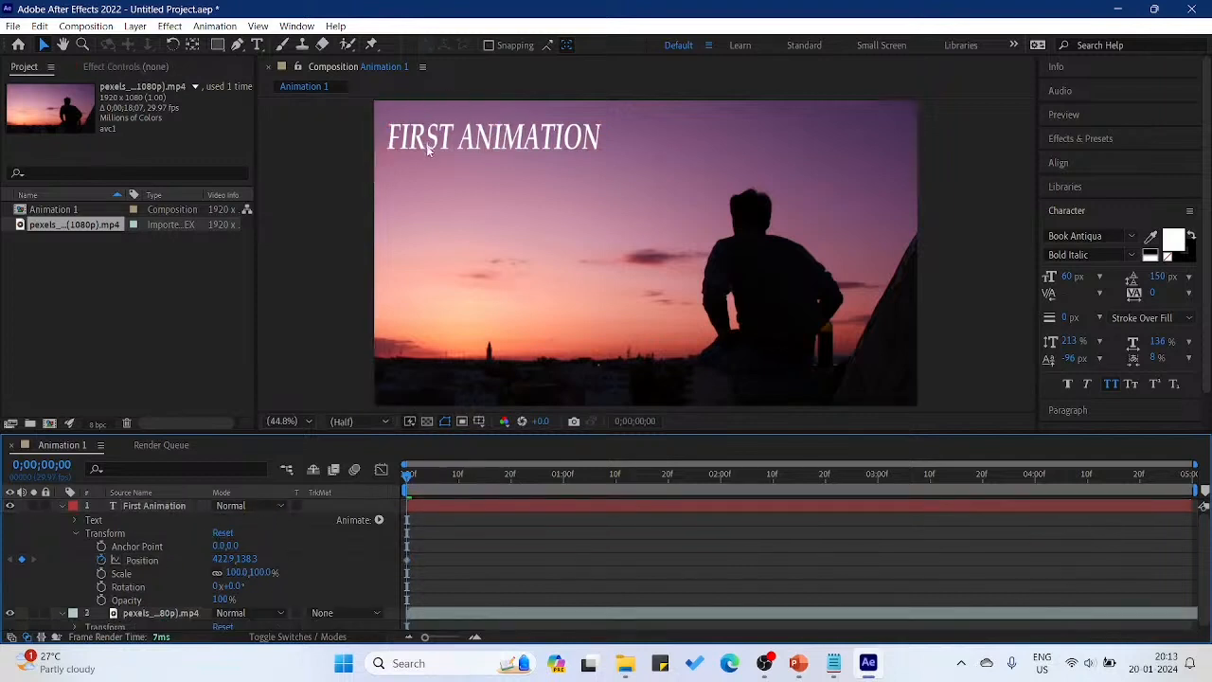
Keyframe the title's position at 0;00;01;20 by moving it down the frame to about 684, 707
left_click(538, 147)
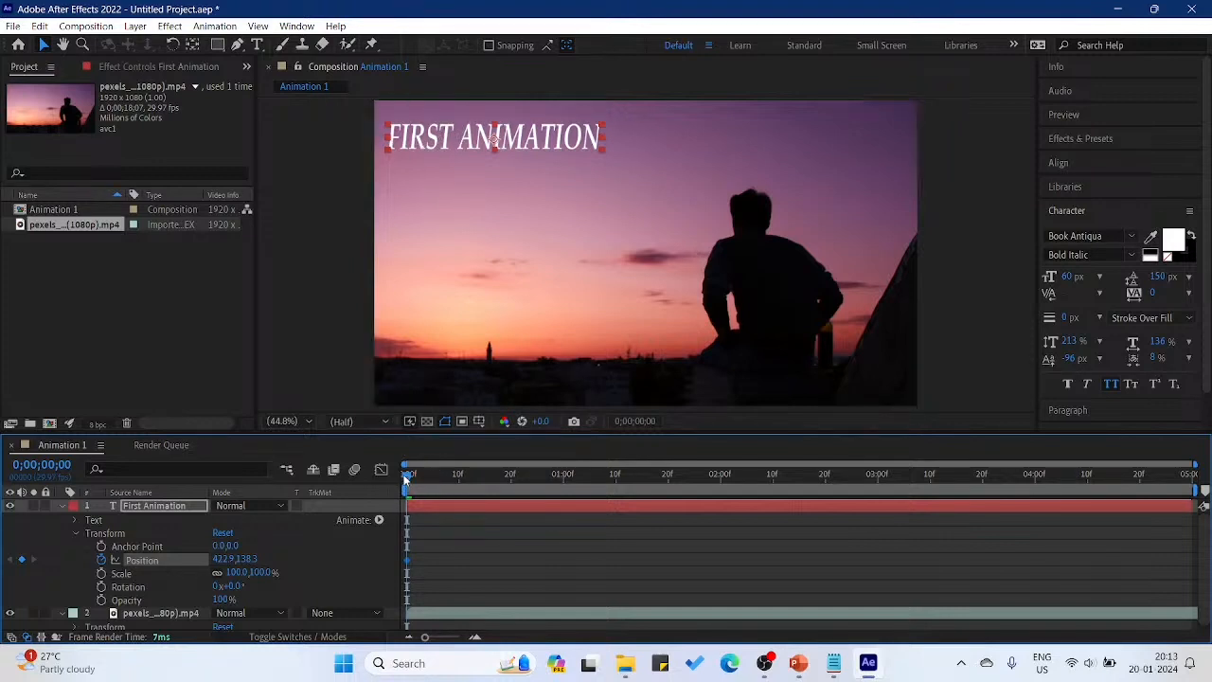
key("space")
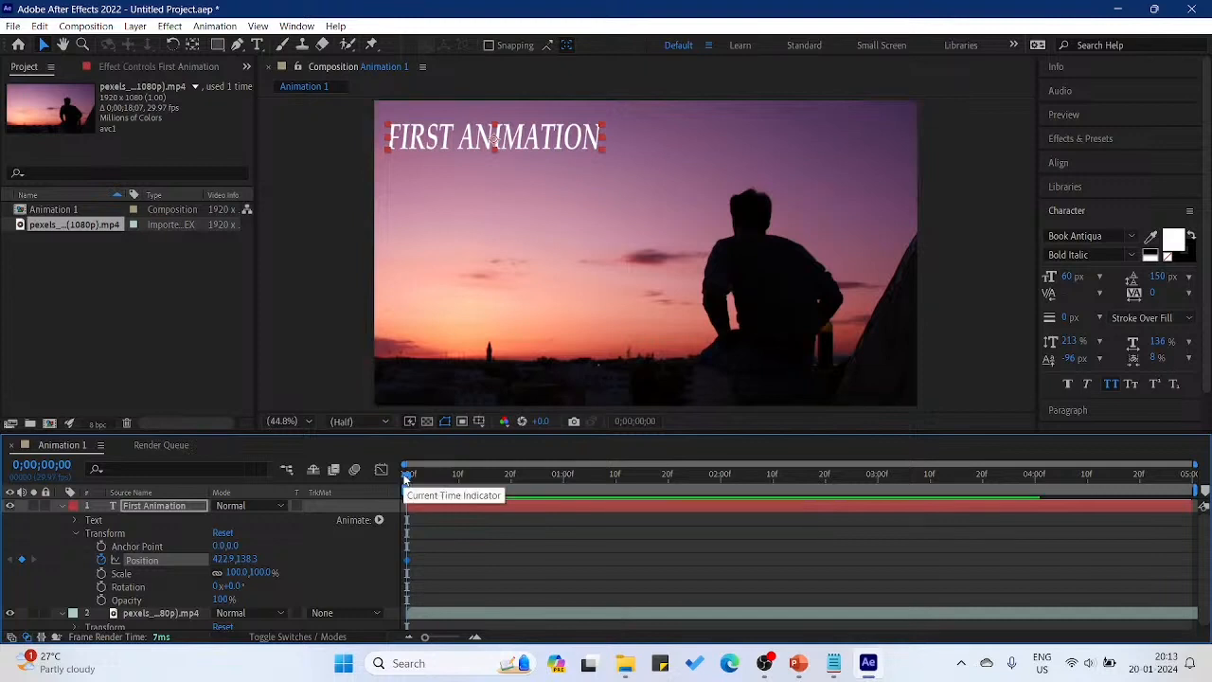
left_click_drag(535, 480, 668, 473)
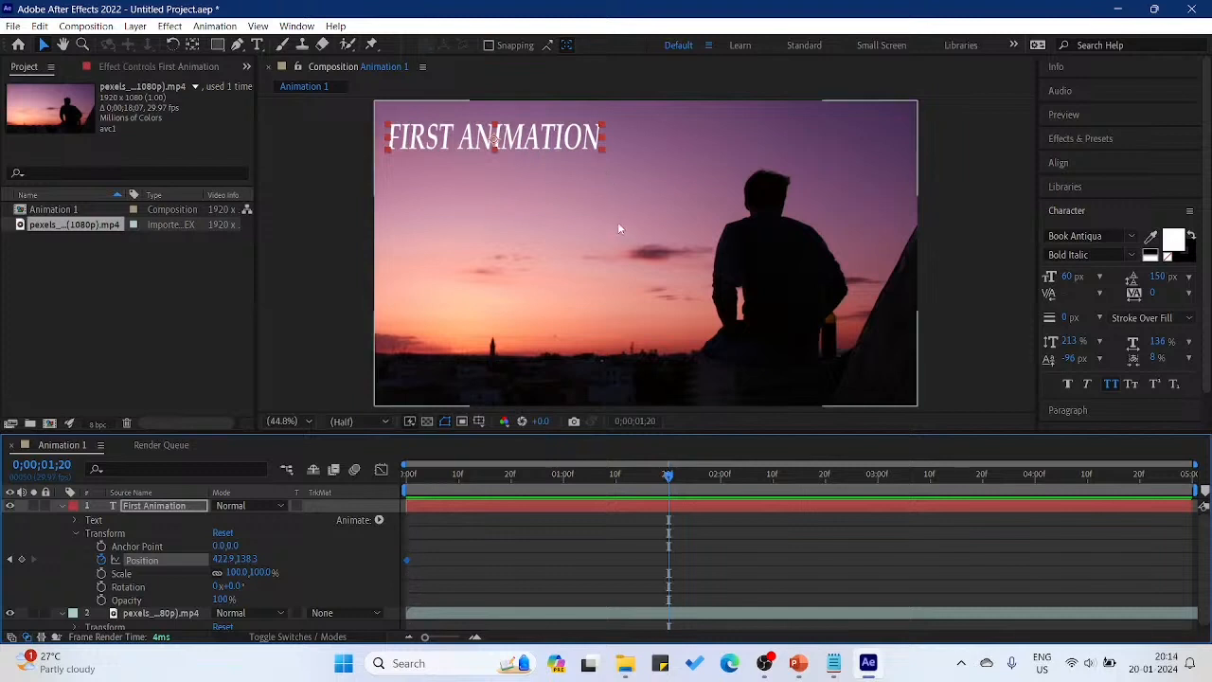
left_click_drag(447, 142, 516, 302)
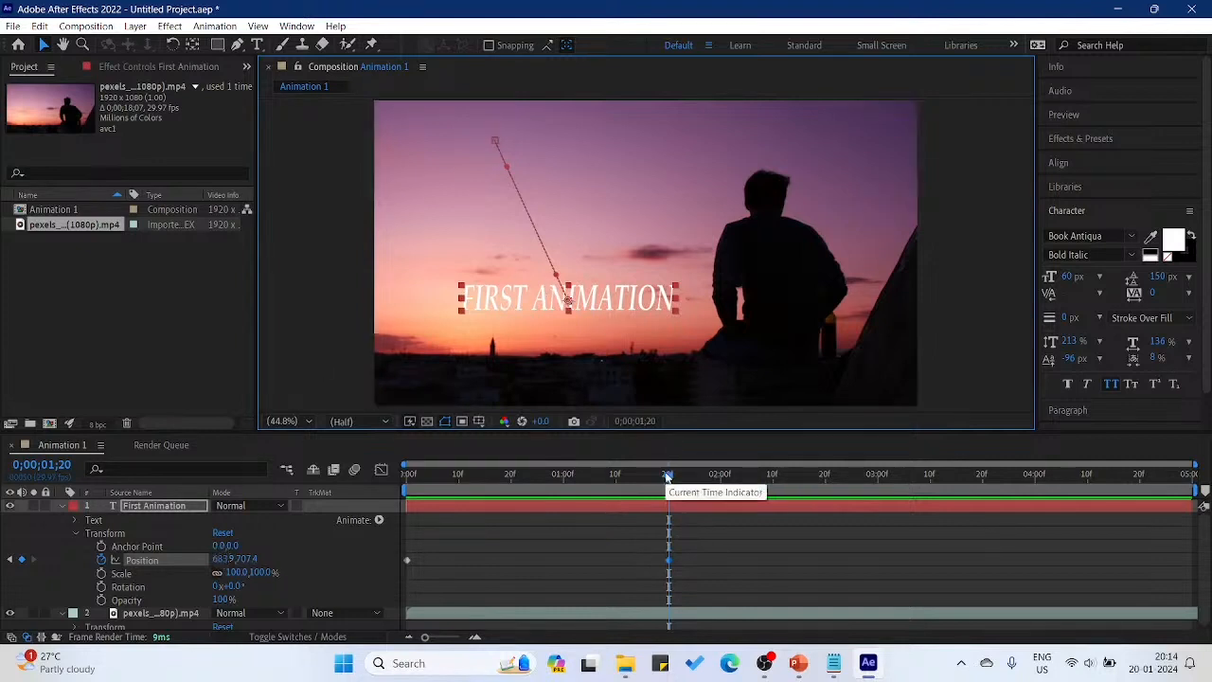
Play back the title's position animation from 0;00;00;00
left_click_drag(668, 476, 407, 499)
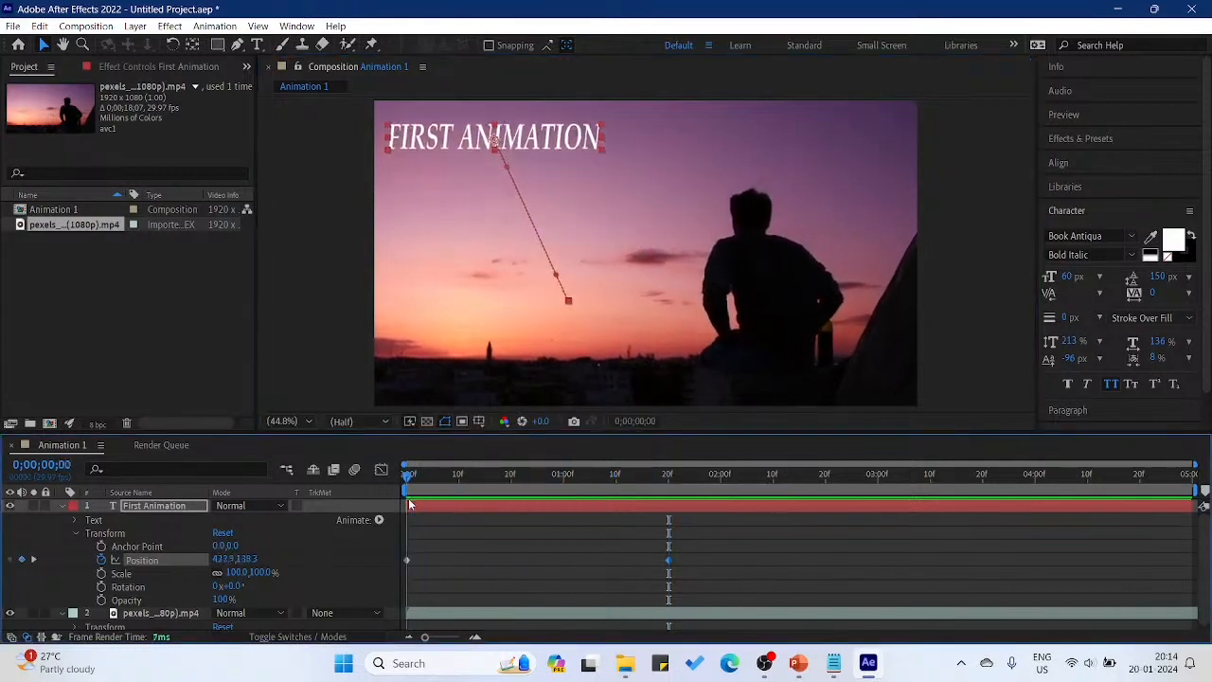
left_click(483, 225)
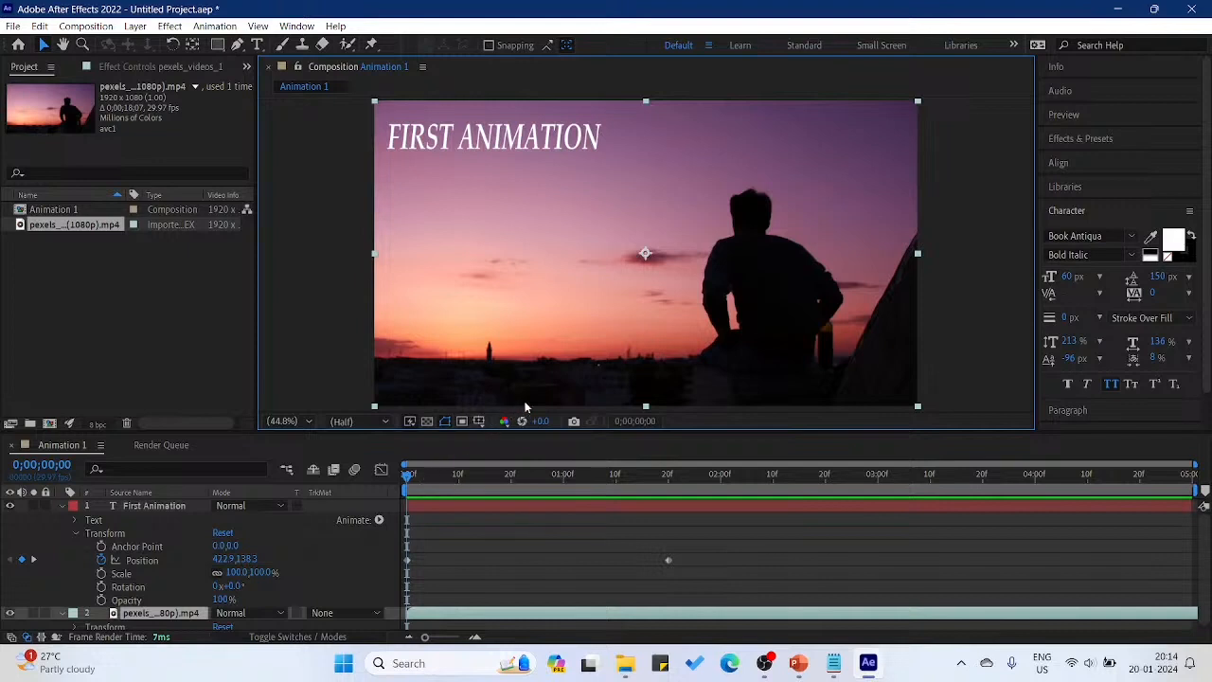
key("space")
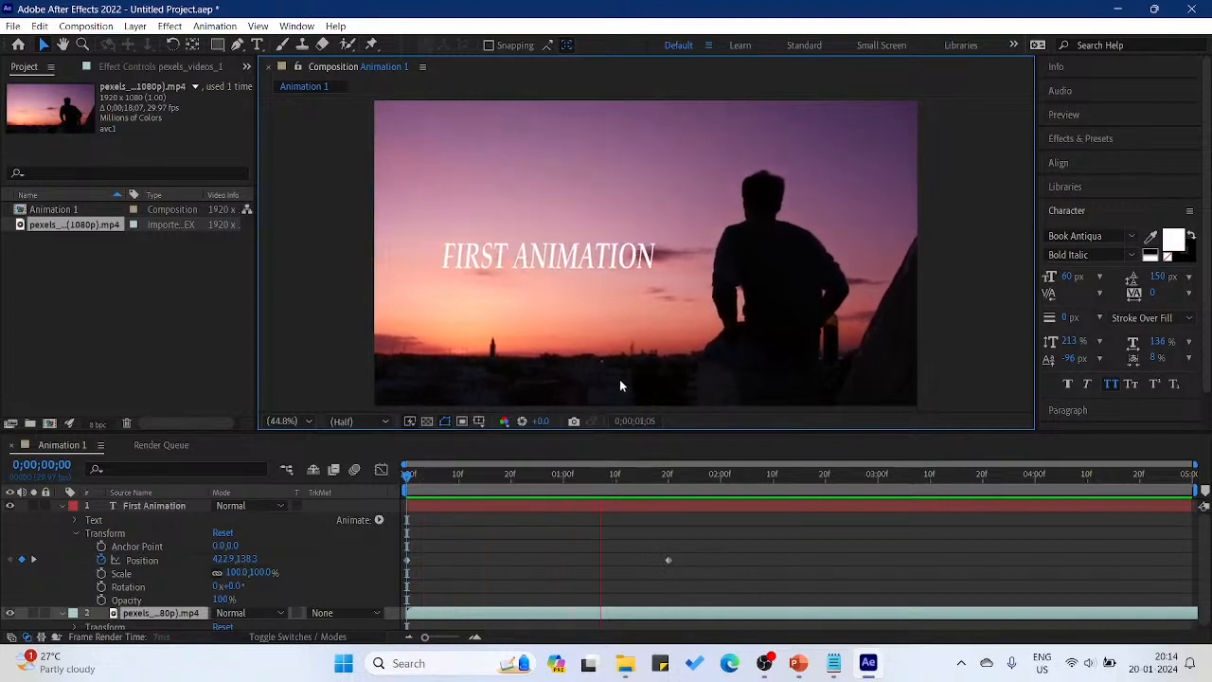
left_click(867, 474)
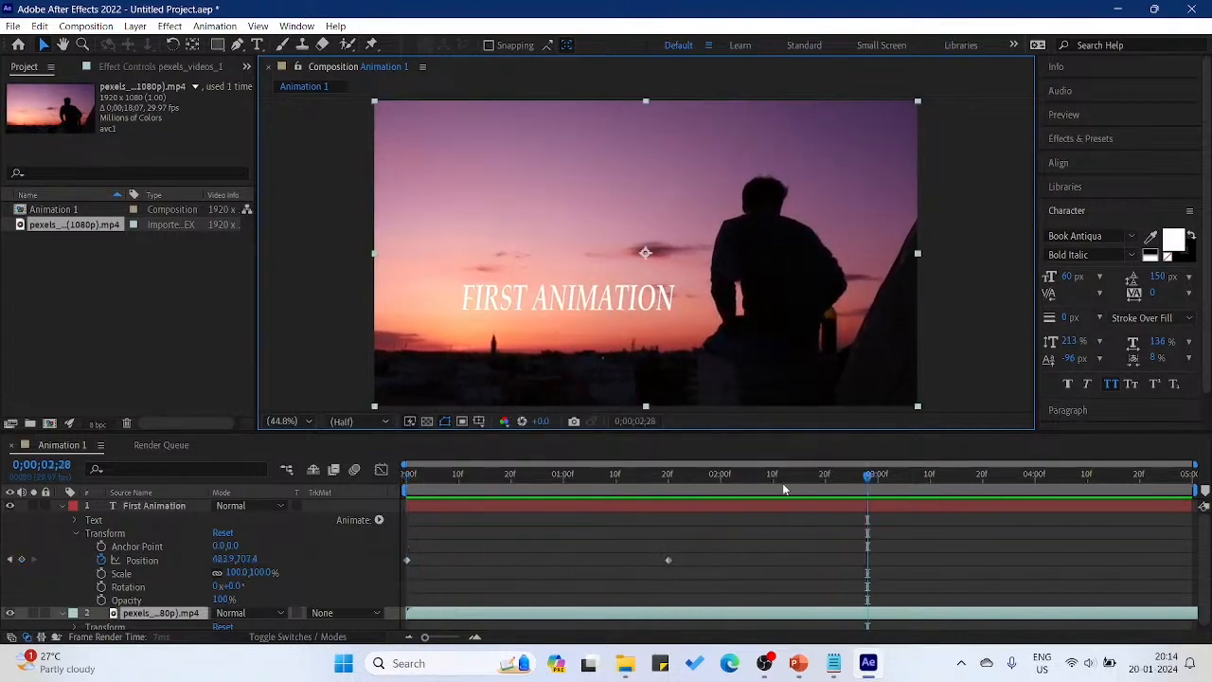
Scrub back and forth between the title's two Position keyframes and return the time to 0;00;00;00
left_click_drag(867, 480, 684, 480)
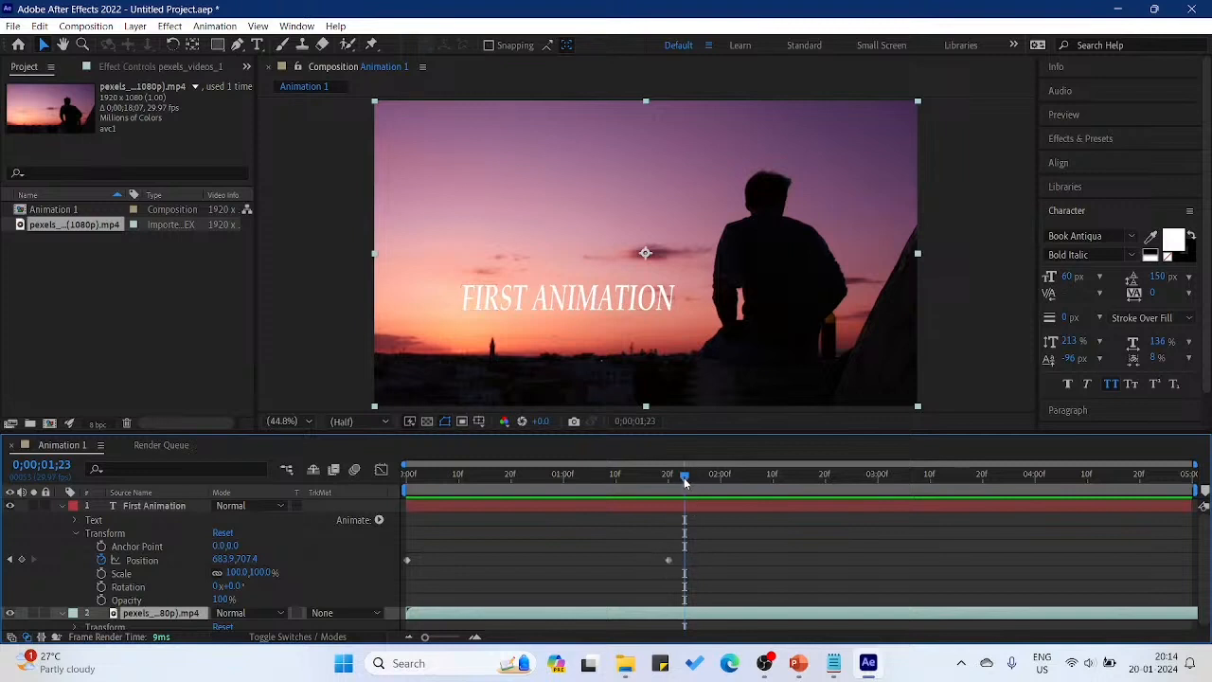
left_click_drag(687, 480, 601, 438)
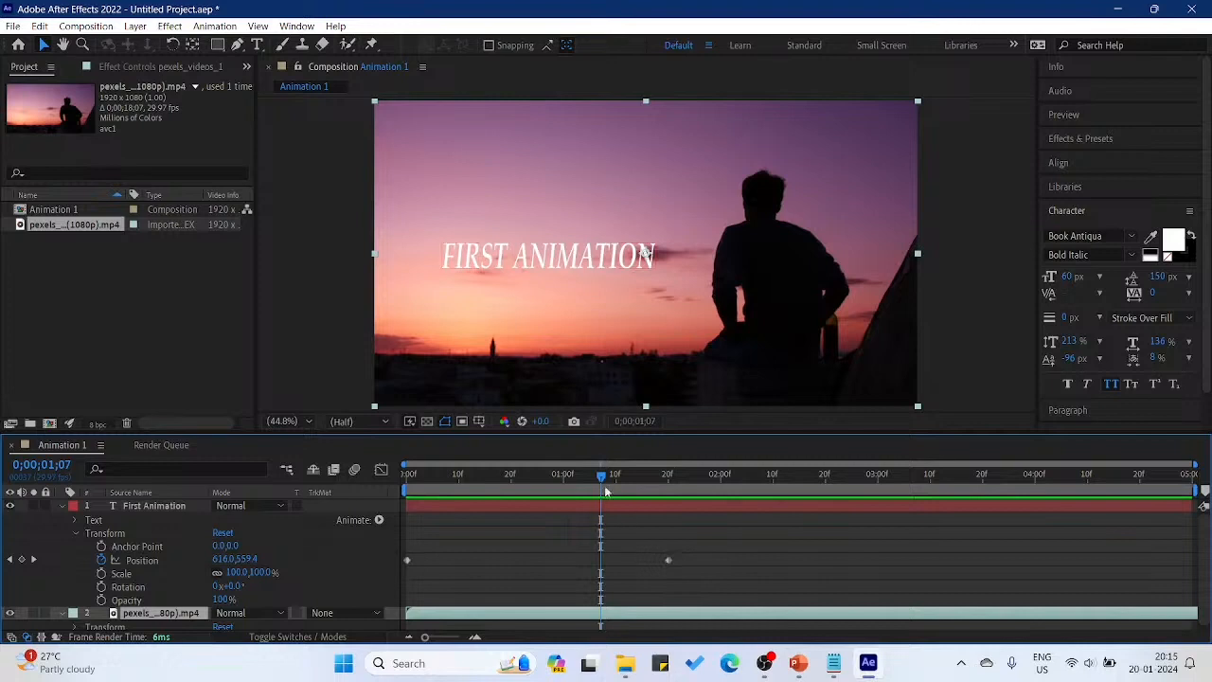
left_click_drag(602, 477, 727, 459)
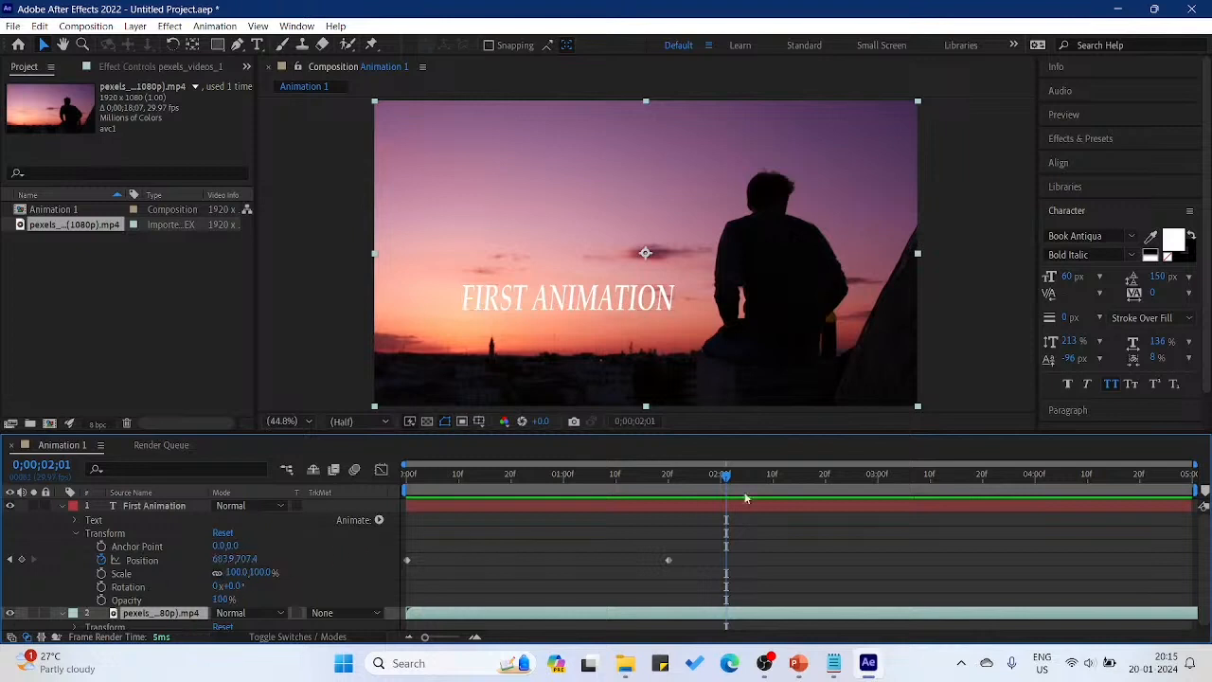
left_click_drag(720, 481, 365, 501)
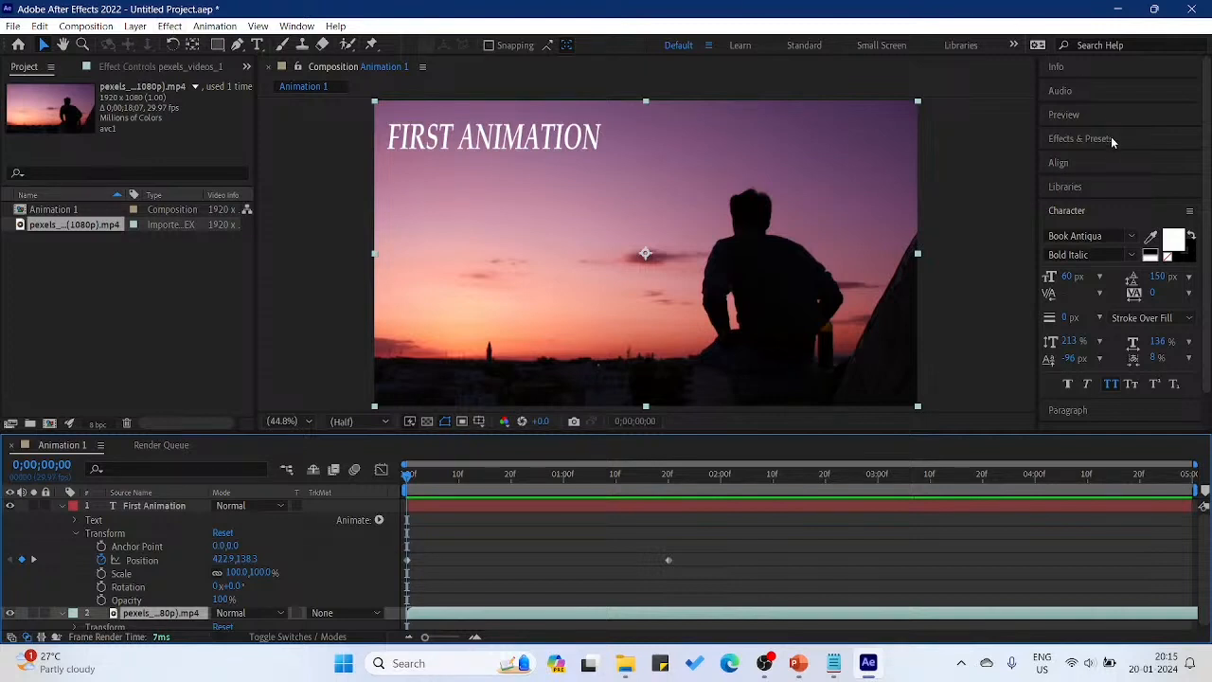
Browse the Effects & Presets categories, examining Utility, Transition, Time, Text, Stylize and their neighbours
left_click(1080, 138)
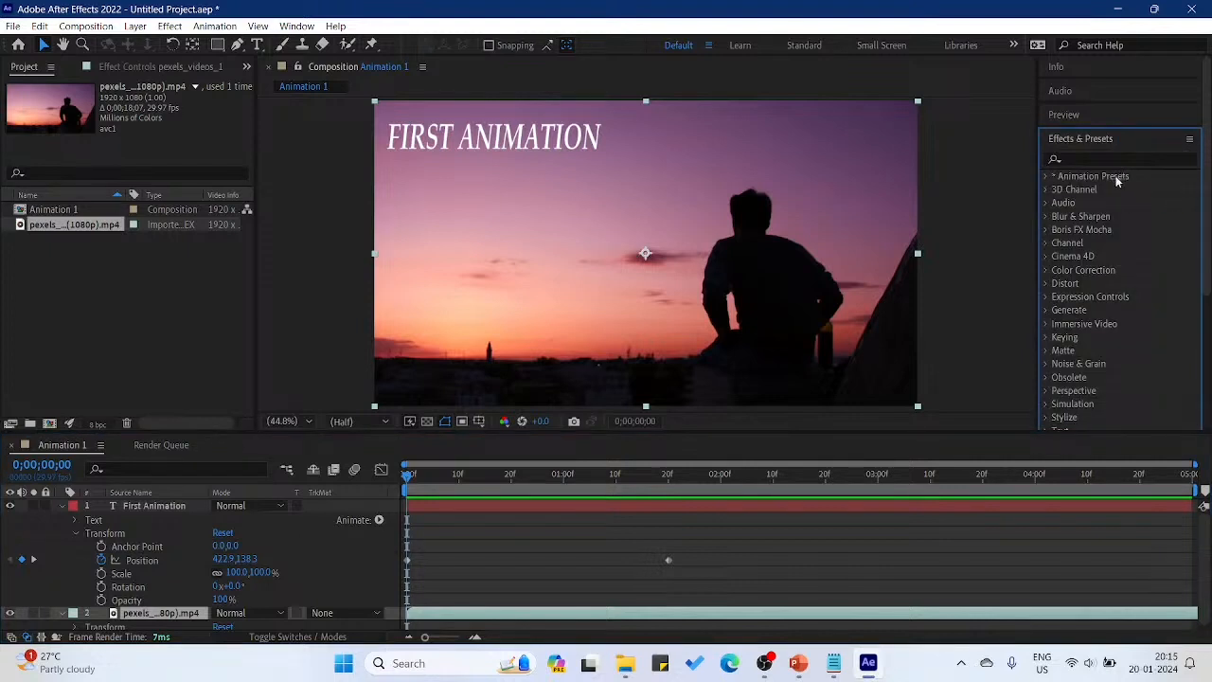
scroll(1133, 209, "down", 3)
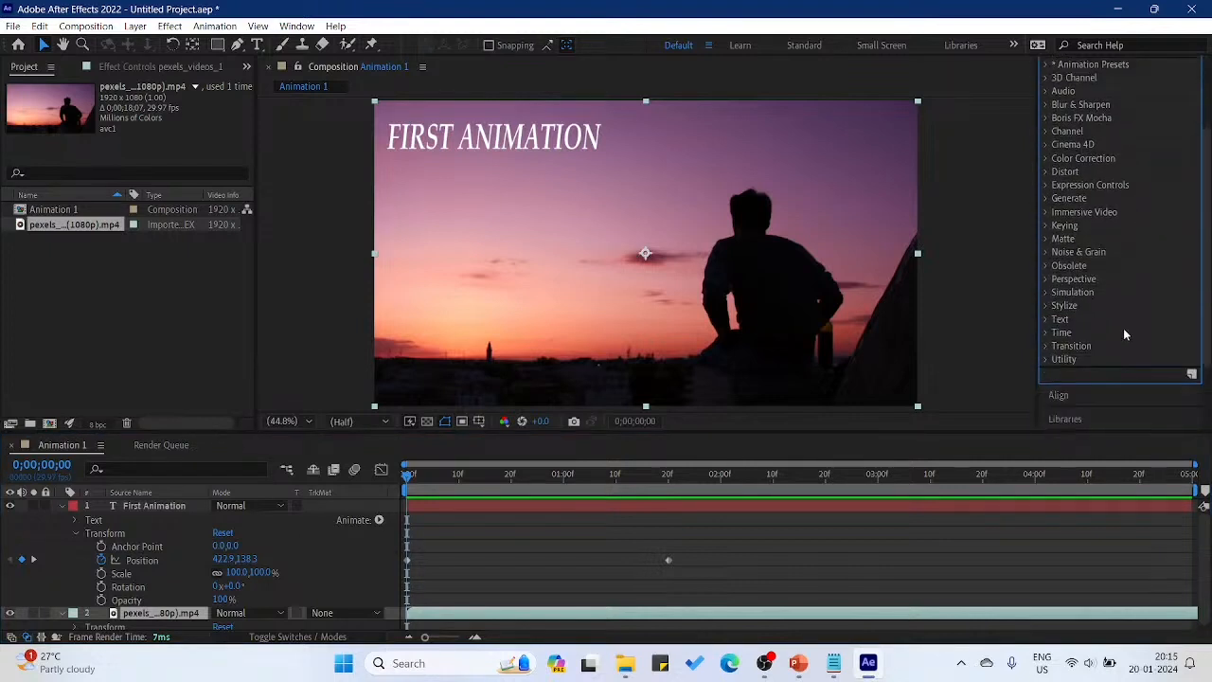
left_click(1047, 361)
scroll(1047, 363, "up", 3)
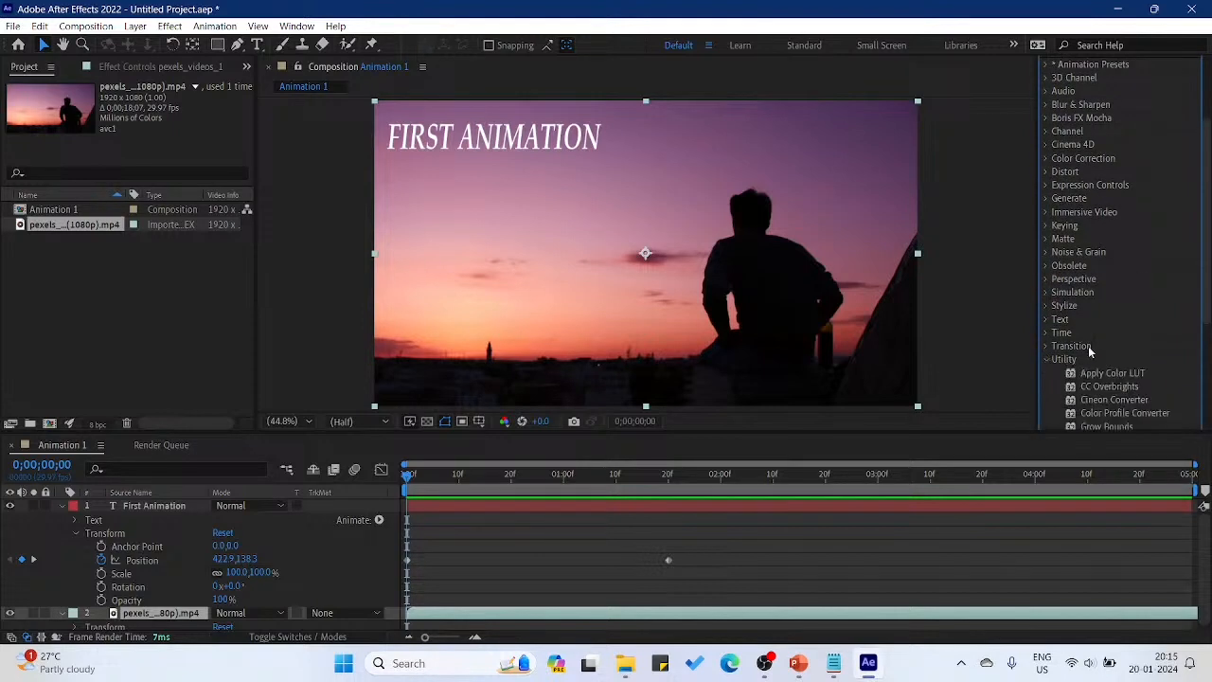
scroll(1090, 349, "down", 2)
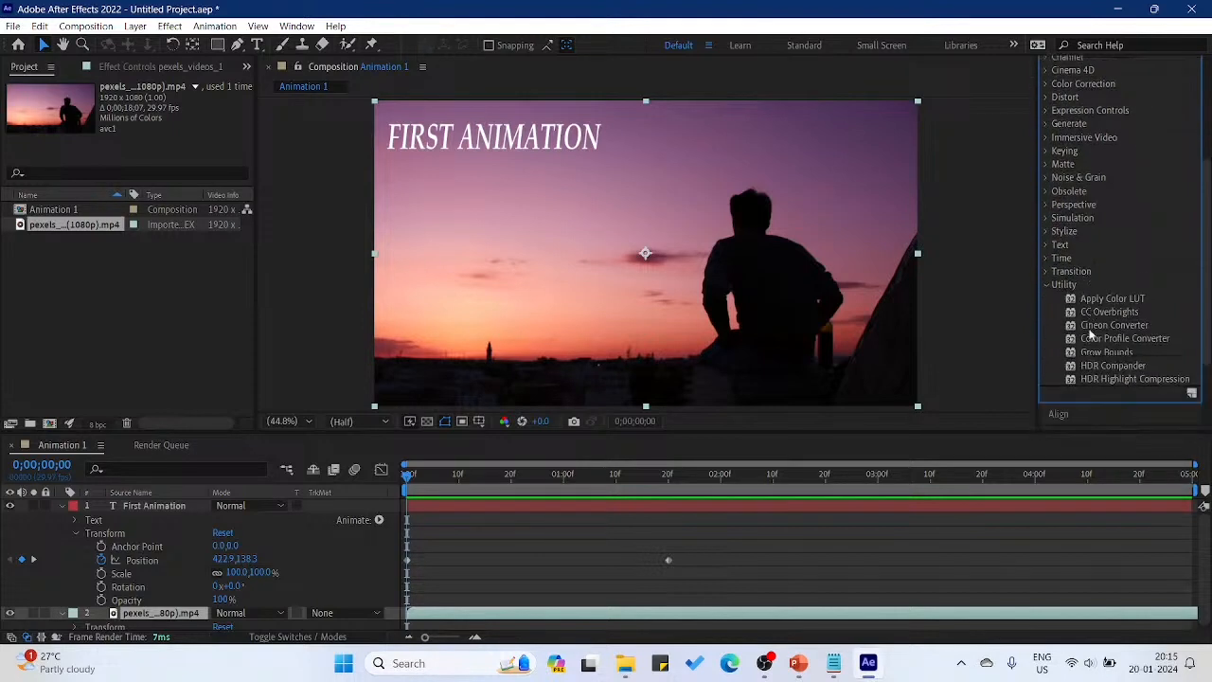
left_click(1047, 285)
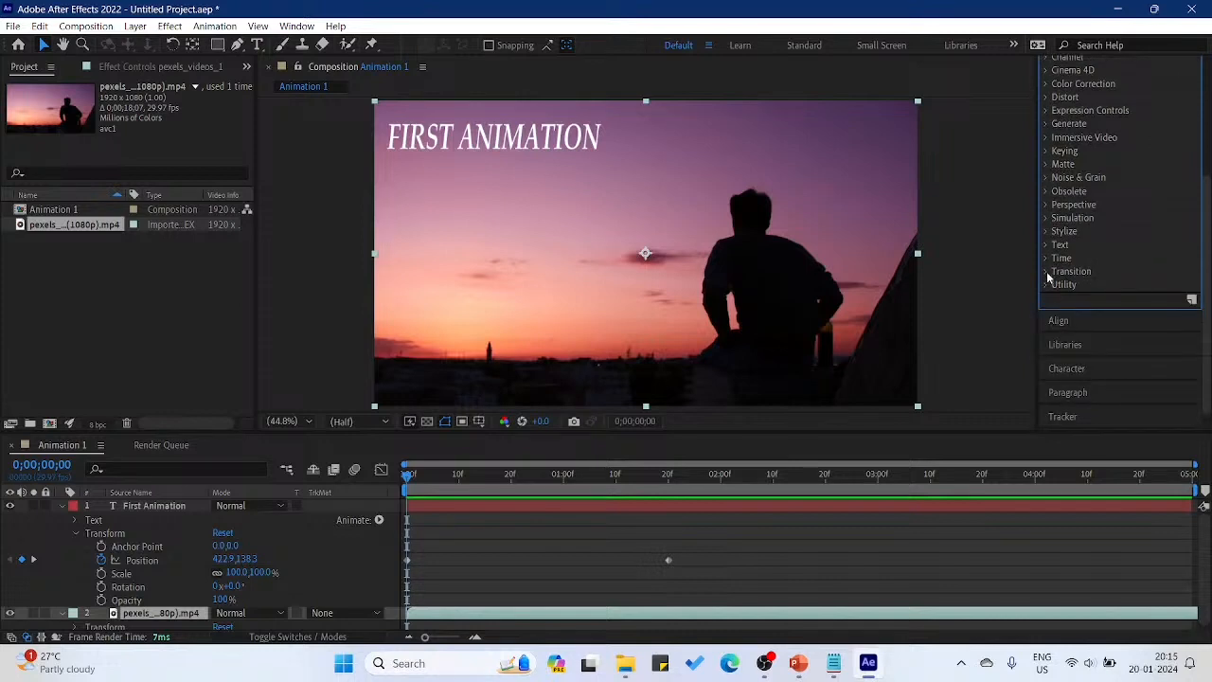
left_click(1046, 272)
left_click(1047, 270)
left_click(1046, 259)
left_click(1046, 258)
left_click(1048, 245)
left_click(1048, 245)
left_click(1047, 232)
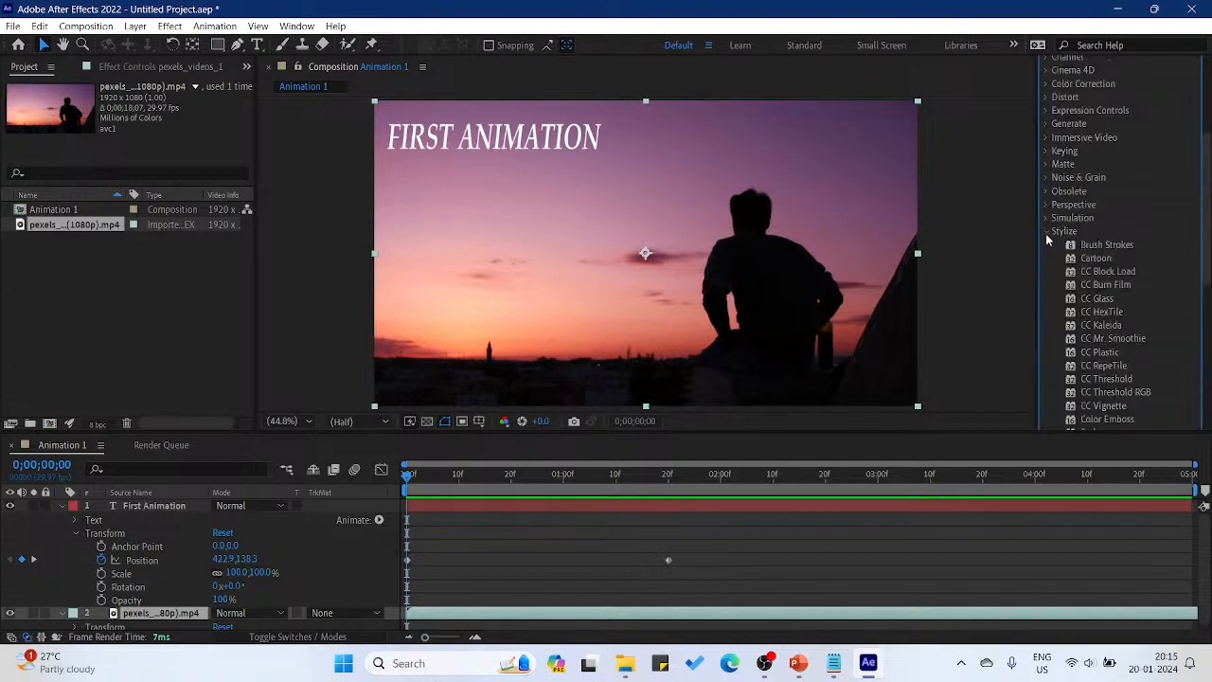
left_click(1046, 232)
left_click(1046, 232)
left_click(1046, 232)
left_click(1048, 210)
left_click(1048, 210)
scroll(1100, 209, "up", 3)
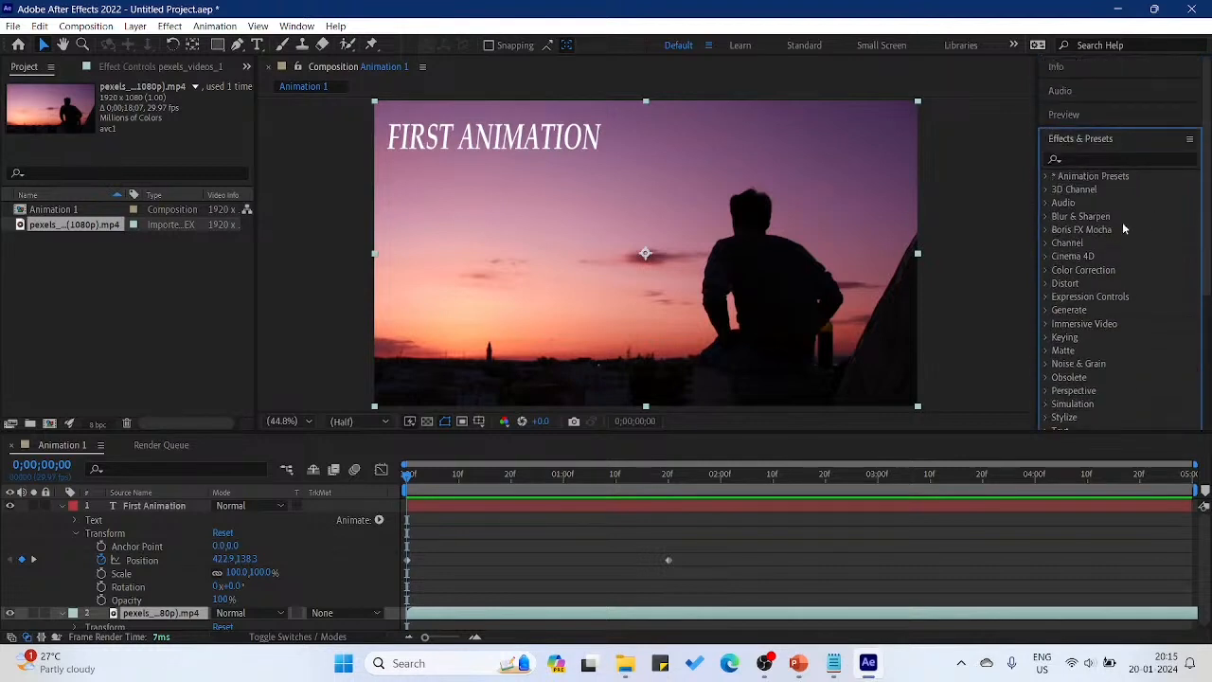
scroll(1139, 249, "up", 2)
Search the effects and presets for "Fade up" and select the Fade Up Characters preset
left_click(1085, 160)
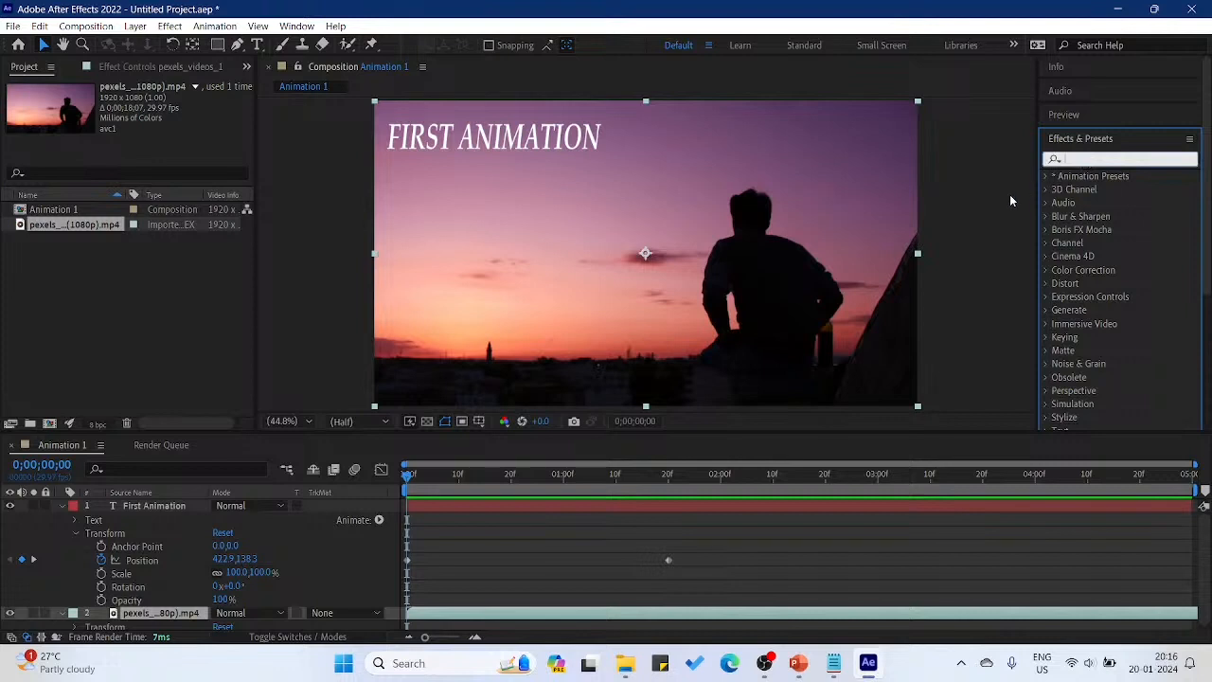
type("Fade up")
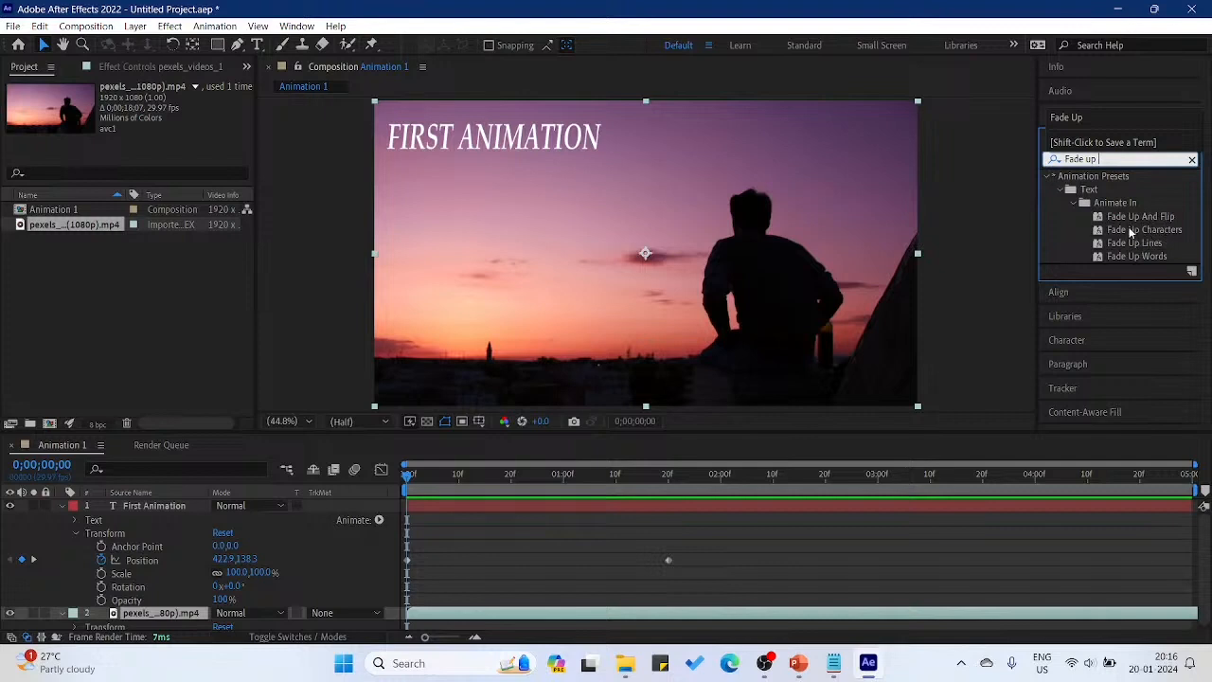
left_click(1129, 232)
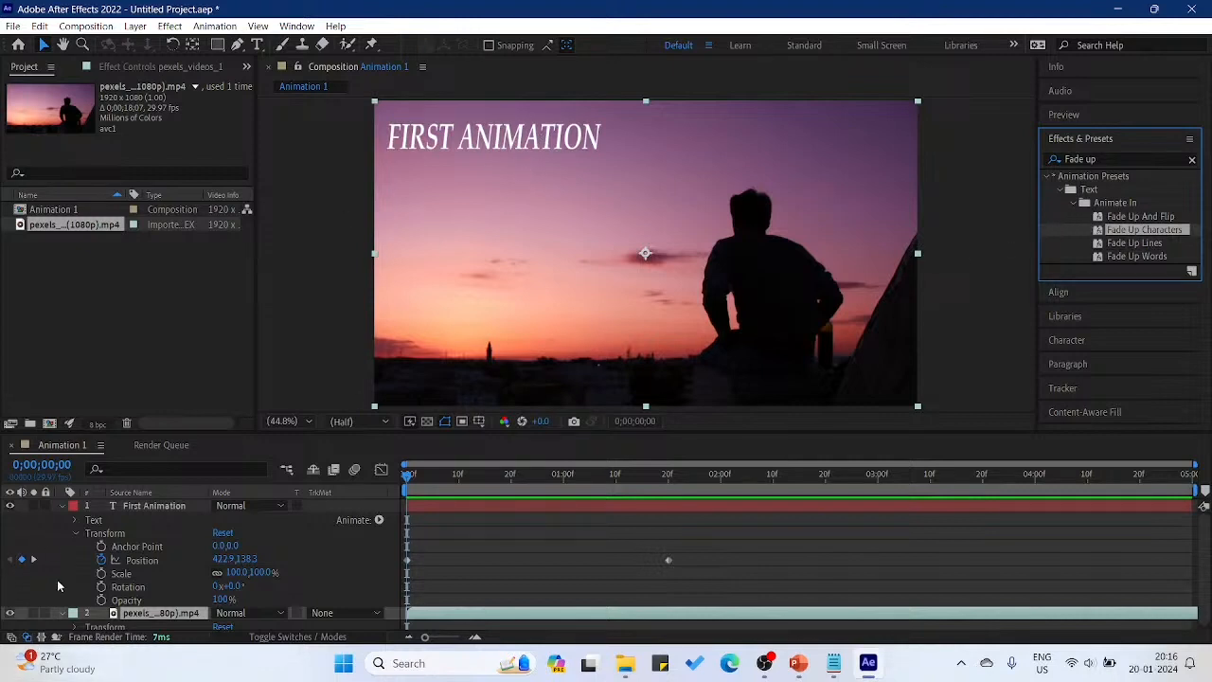
Remove the title's Position keyframes at 0;00;00;00 and move the title to about 519, 522
left_click(103, 559)
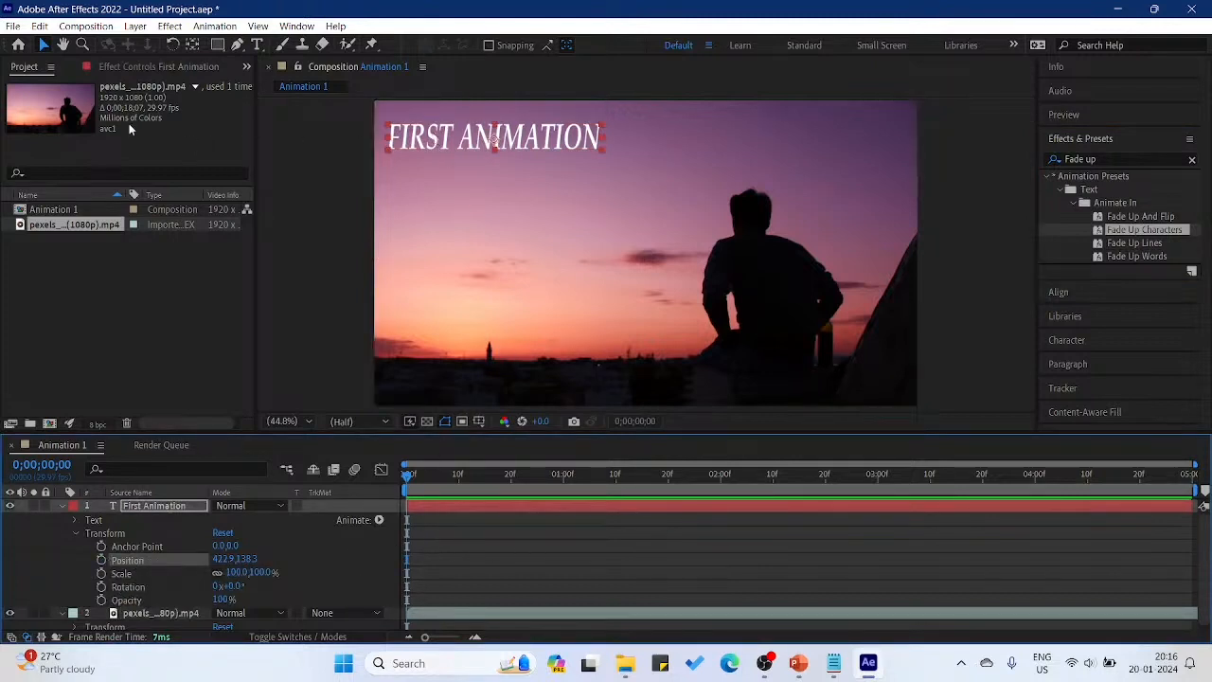
left_click(40, 43)
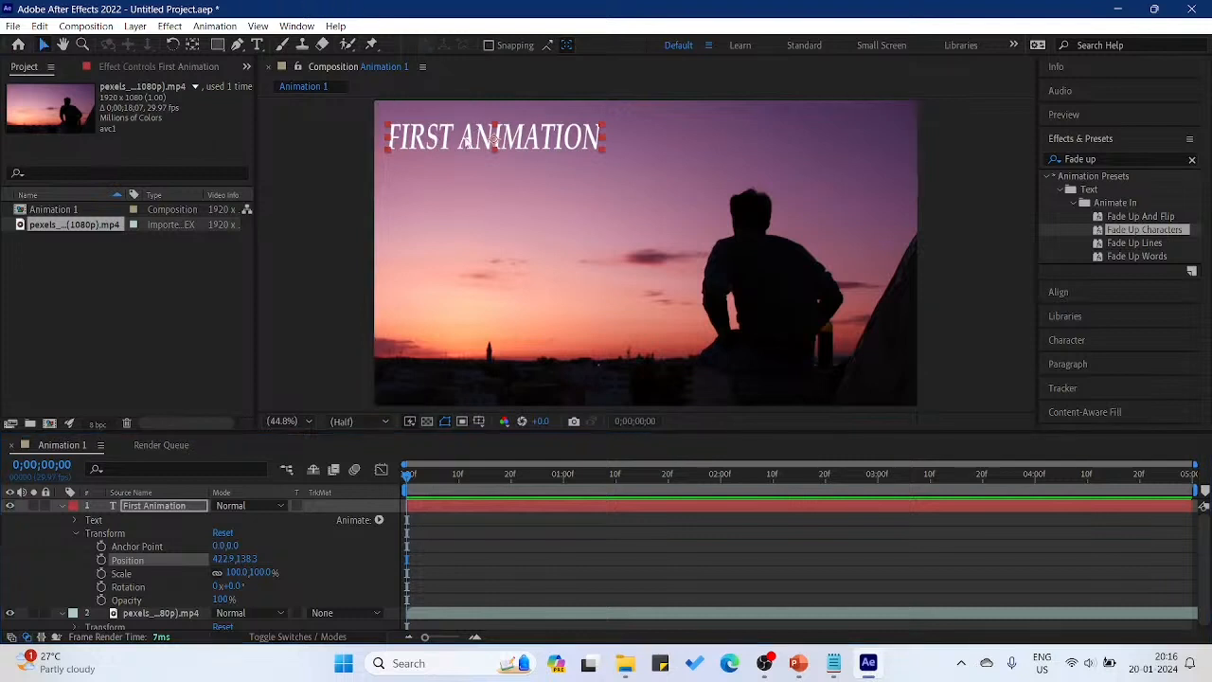
left_click_drag(460, 143, 491, 251)
Apply the Fade Up Characters preset to the First Animation title at 0;00;00;00
double_click(490, 251)
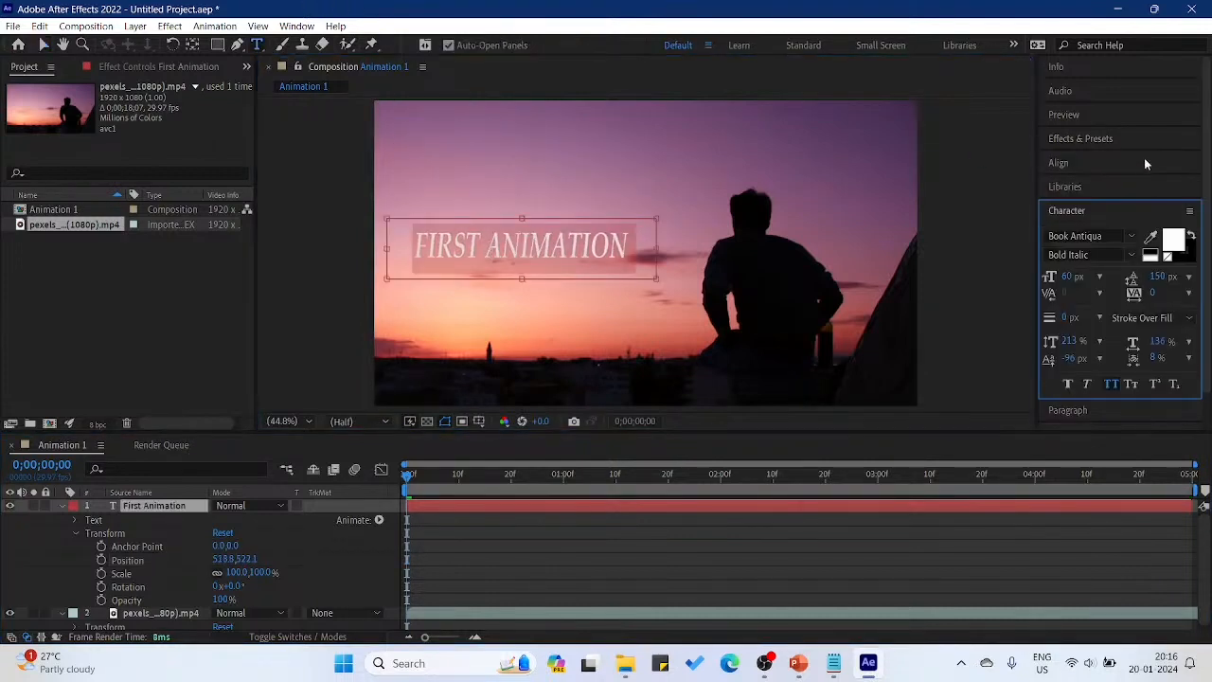
left_click(1096, 138)
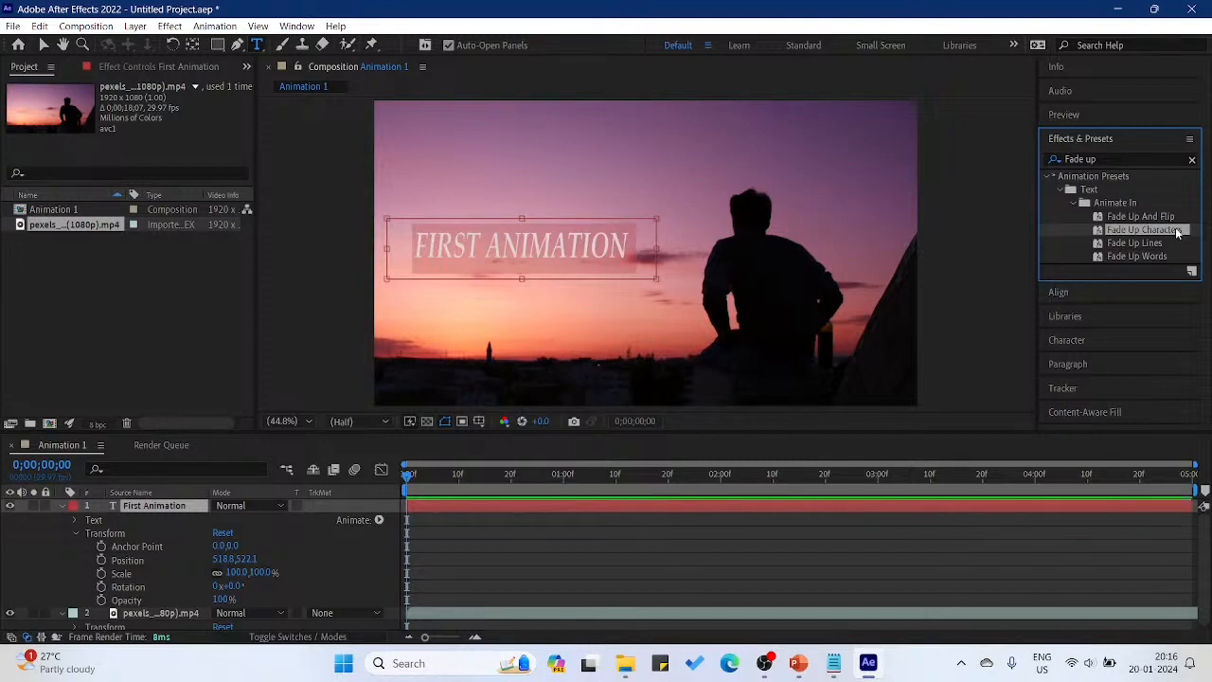
double_click(1178, 233)
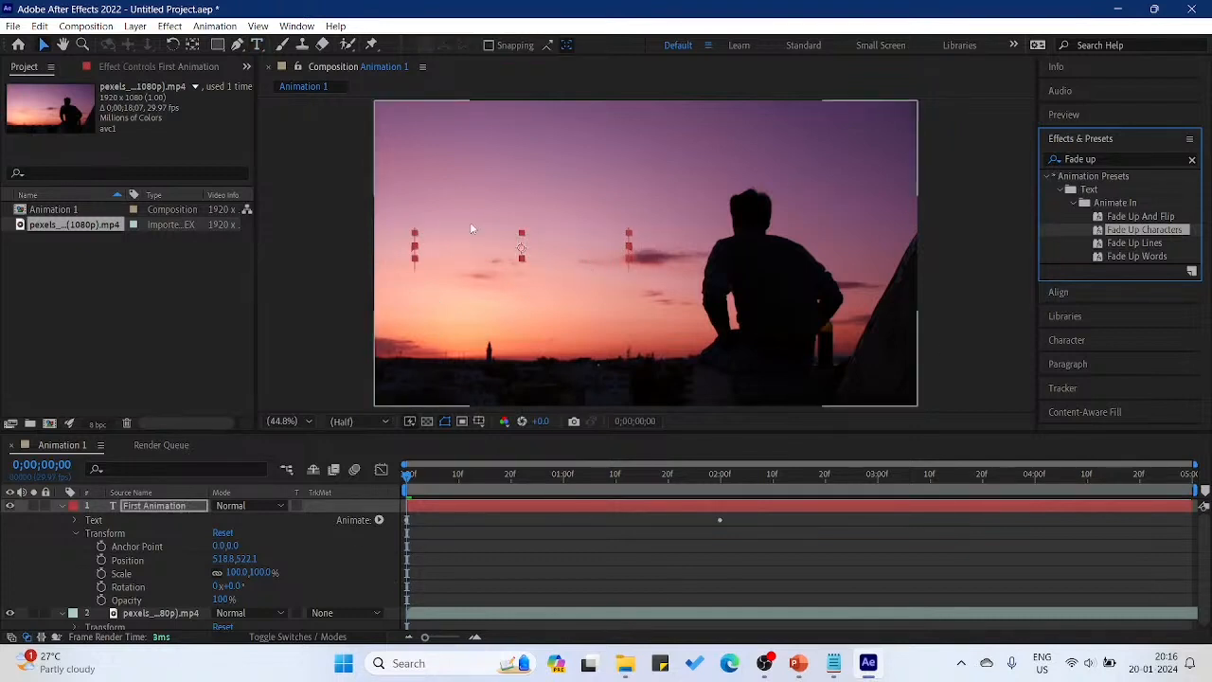
Check the Effect Controls for the First Animation layer, return to the project items and preview the title's fade-up animation
left_click(183, 70)
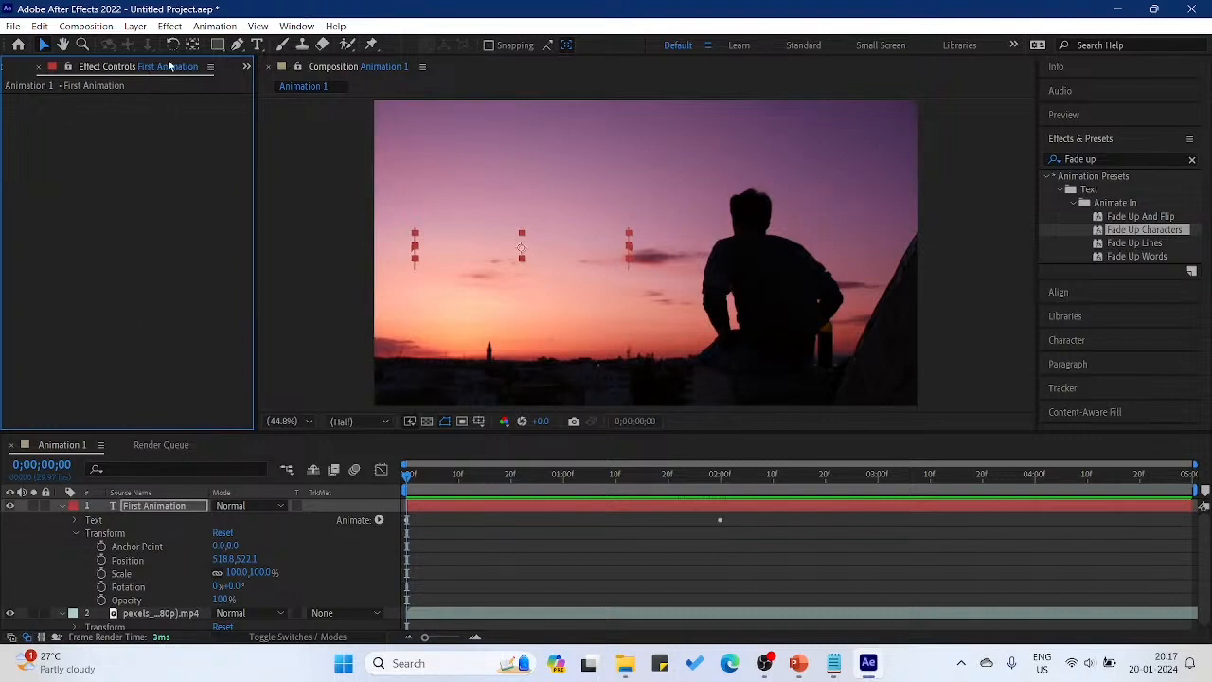
mouse_move(86, 73)
left_mouse_down()
mouse_move(33, 74)
mouse_move(136, 72)
mouse_move(90, 84)
left_mouse_up()
left_click(9, 77)
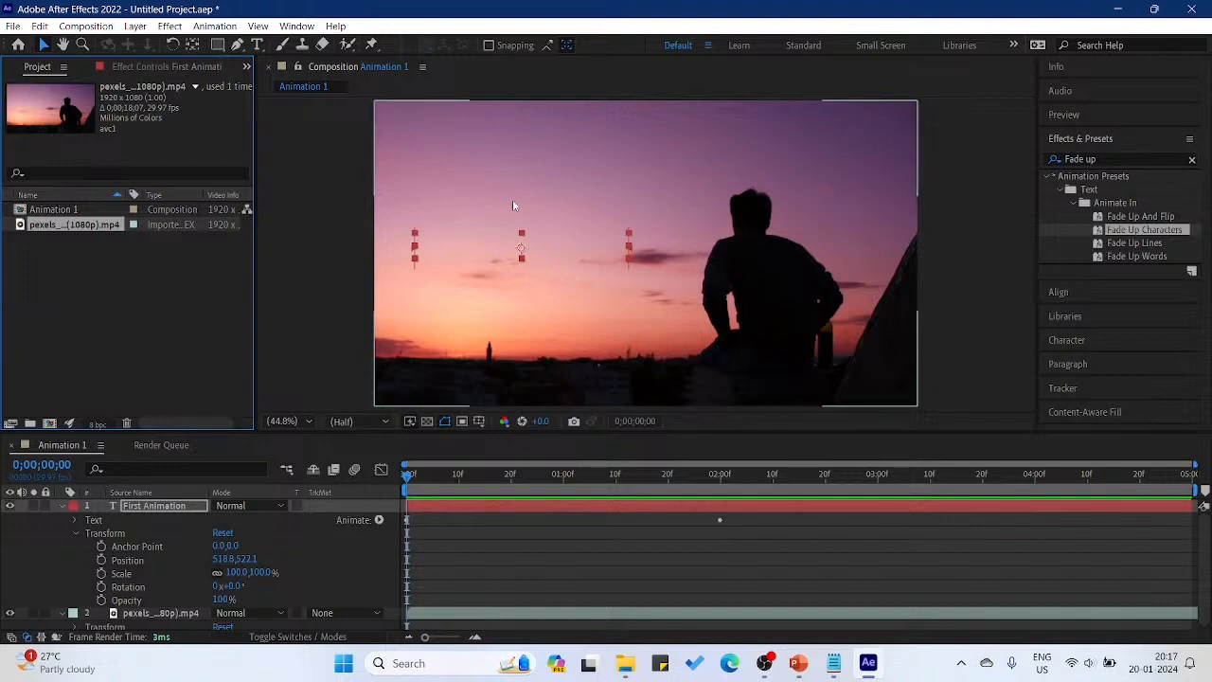
key("space")
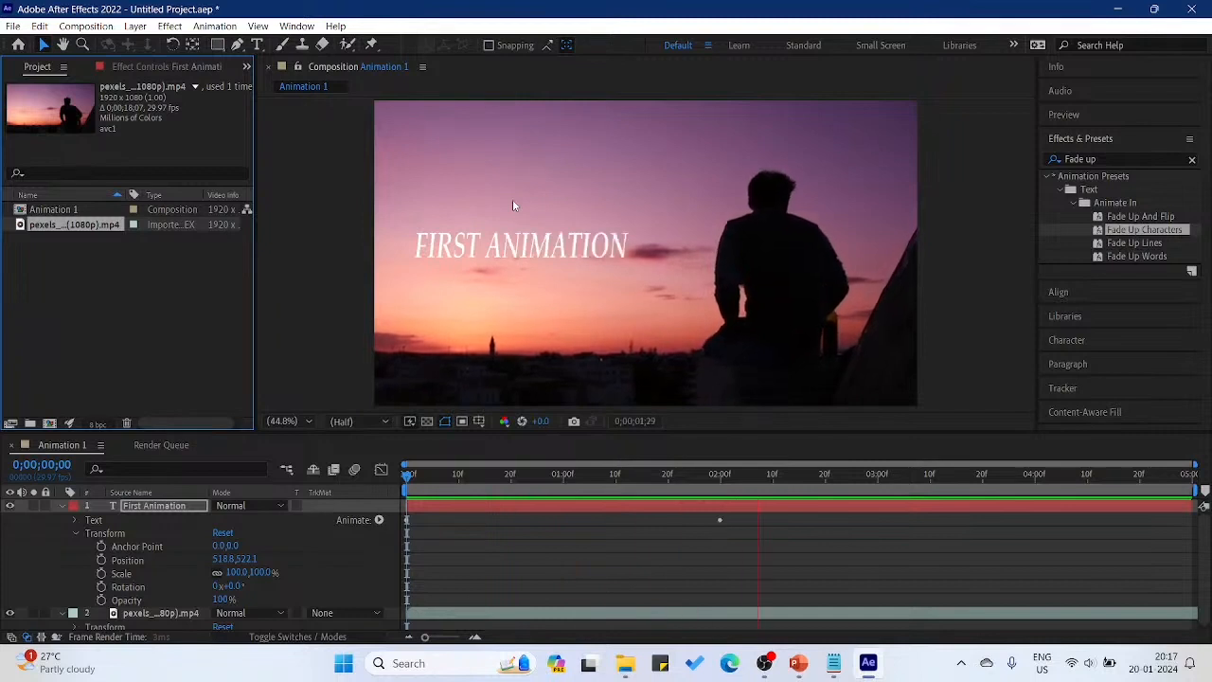
key("space")
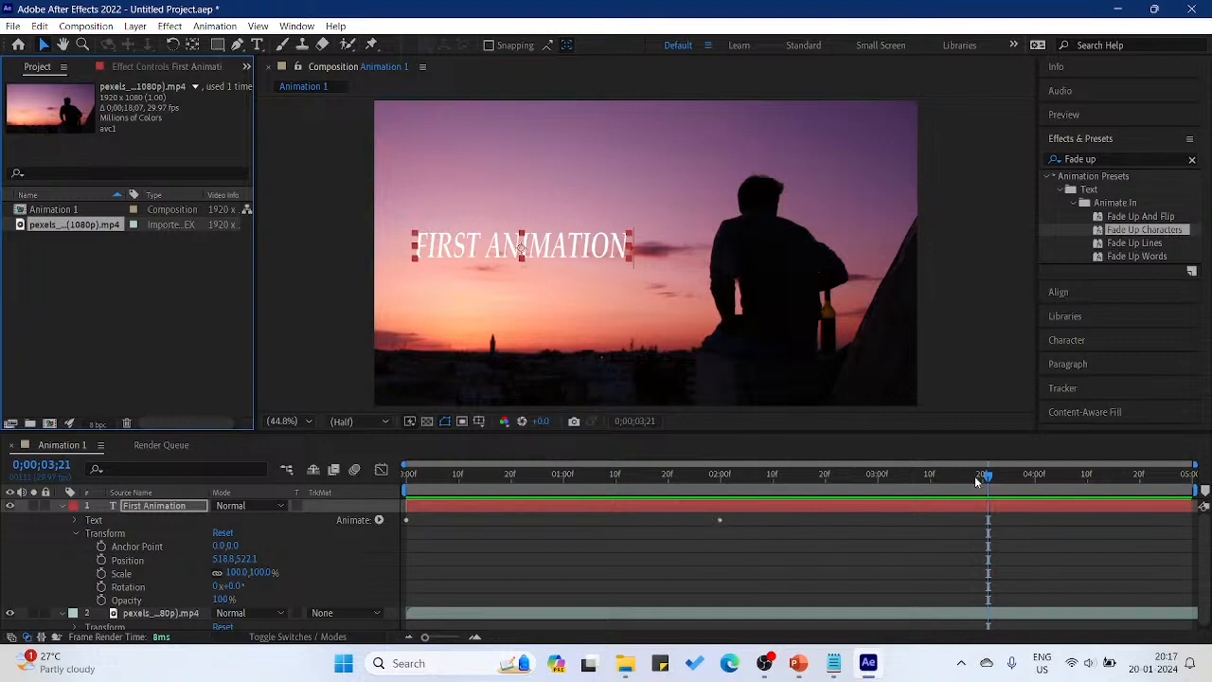
Scrub back to the start and across the preset's two keyframes to examine how the title's letters appear
left_click_drag(981, 478, 474, 475)
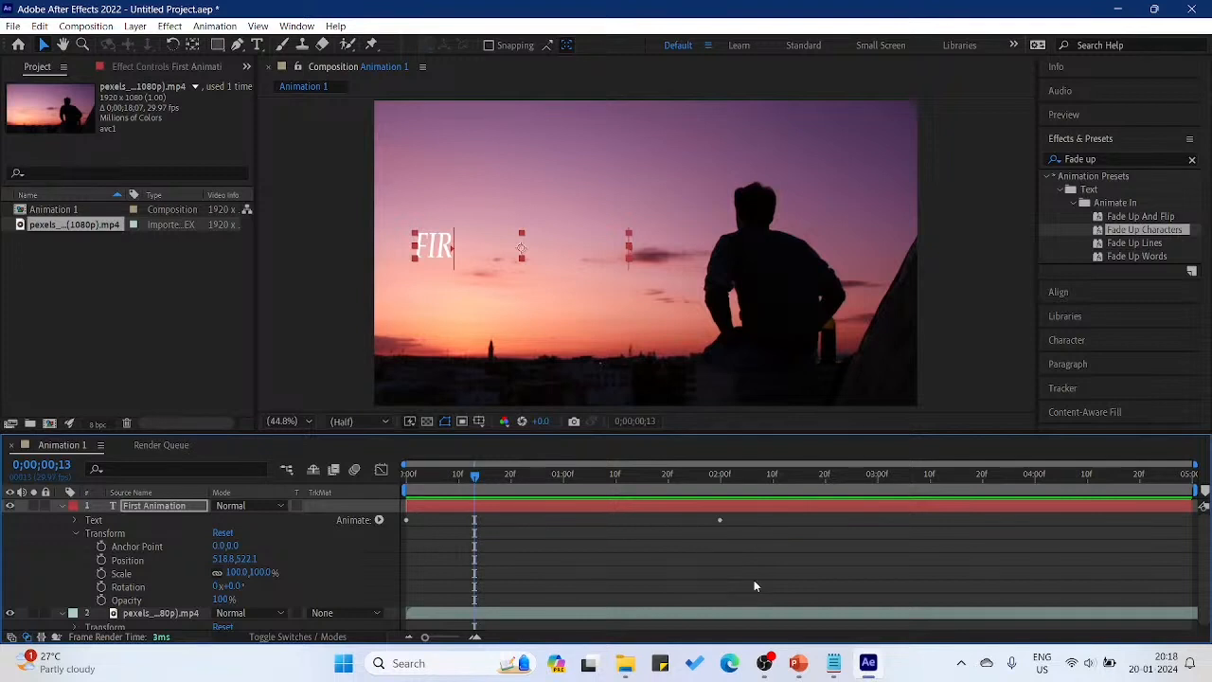
left_click_drag(473, 475, 395, 517)
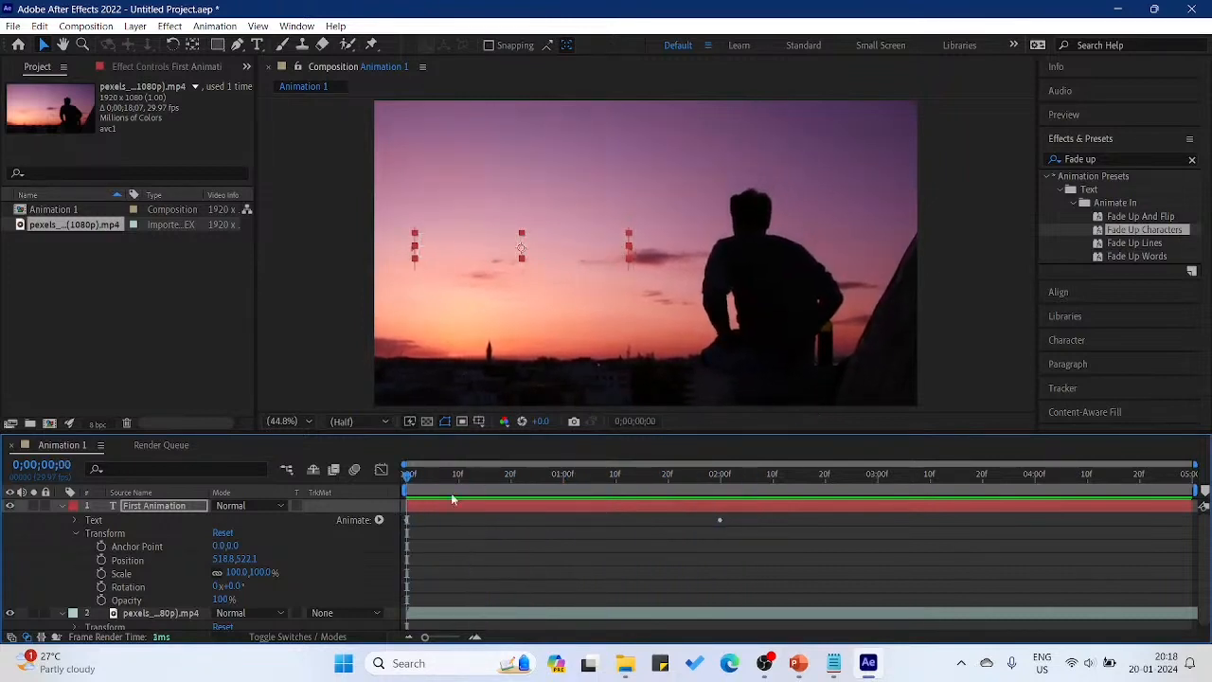
left_click_drag(404, 475, 735, 502)
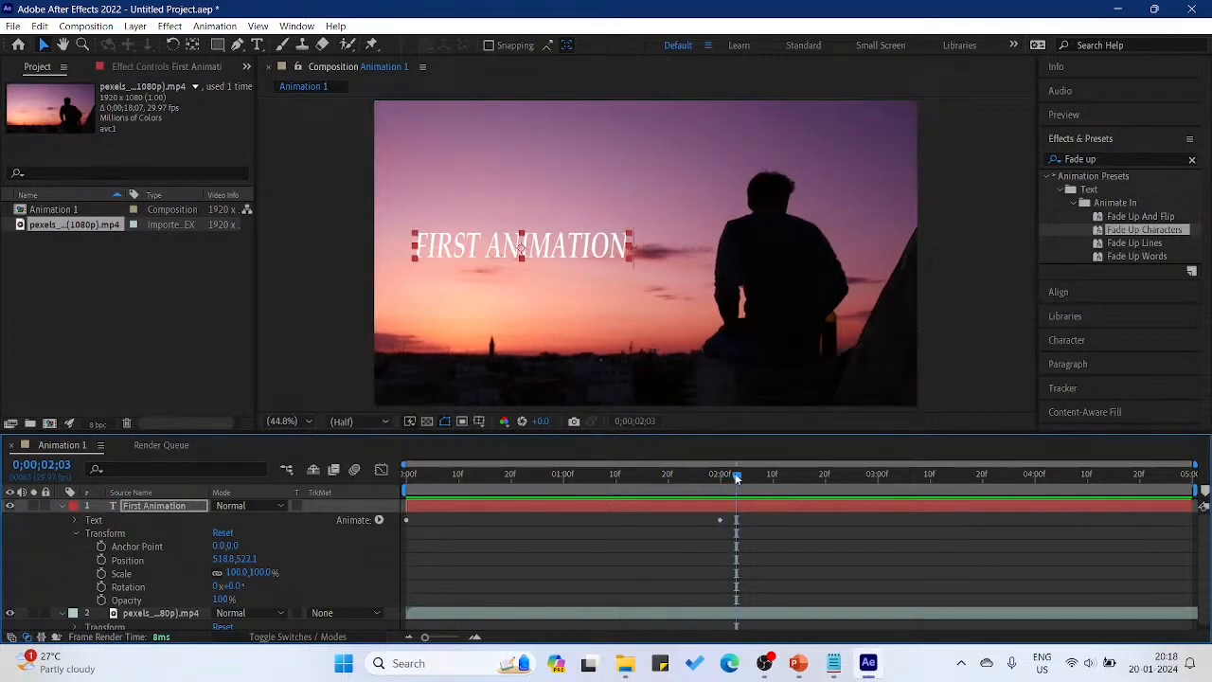
Apply the Fade Up Characters preset to the title again with the time at 0;00;02;04
mouse_move(738, 476)
left_mouse_down()
mouse_move(464, 476)
mouse_move(740, 479)
left_mouse_up()
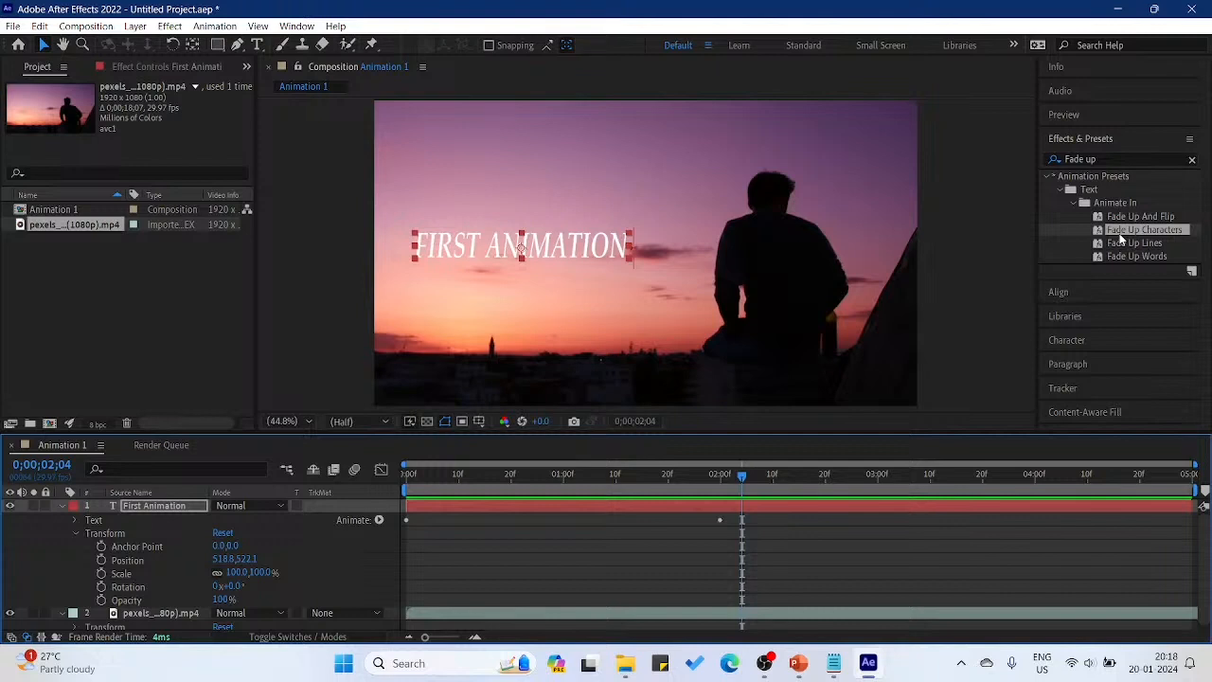
left_click(1083, 138)
left_click(1084, 138)
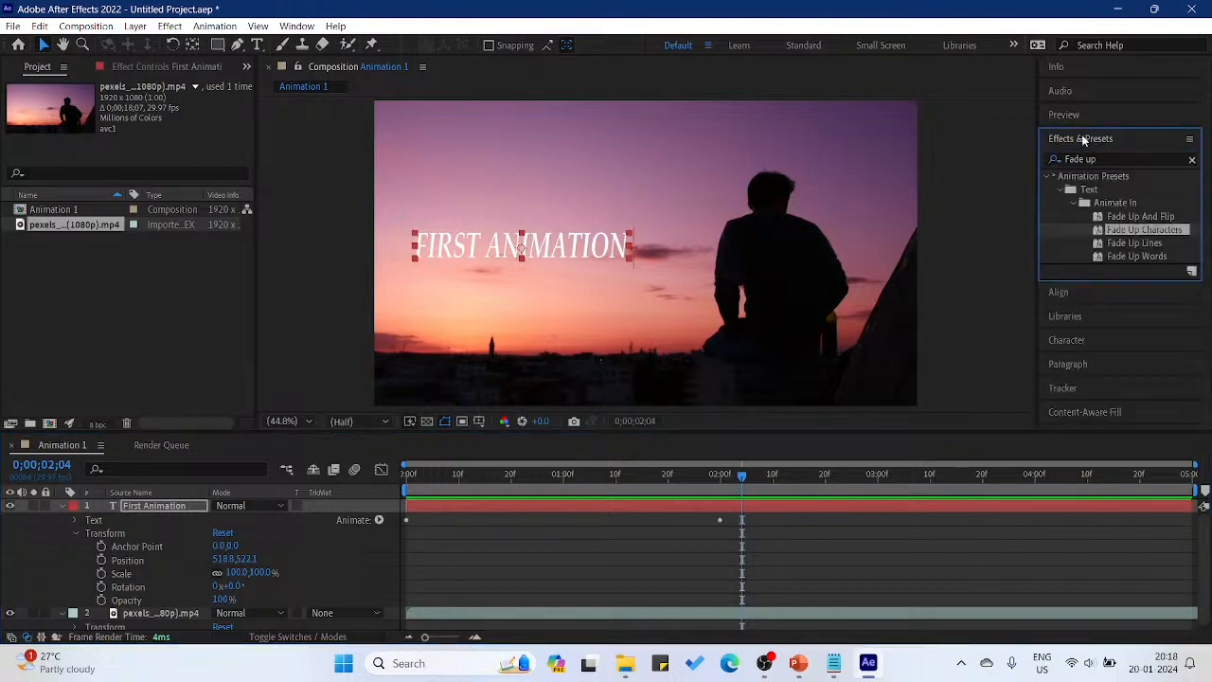
double_click(1146, 229)
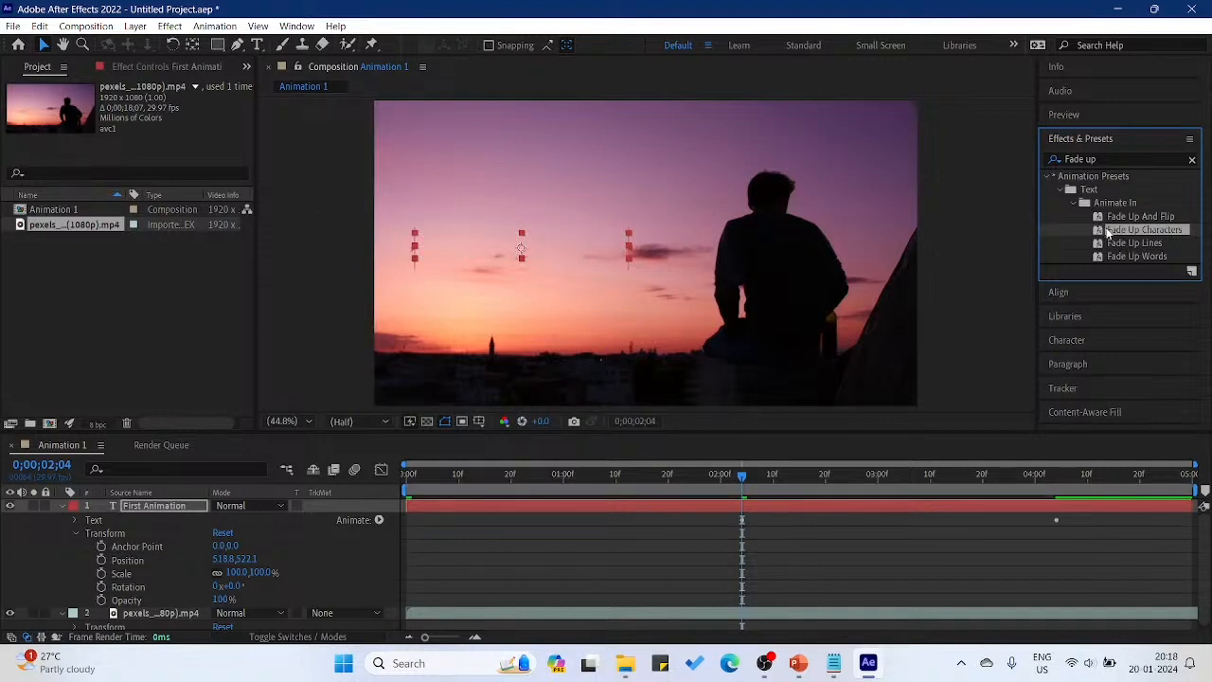
Nudge the title slightly, and undo both this move and the Fade Up Characters preset applied at 0;00;02;04
left_click_drag(536, 241, 532, 240)
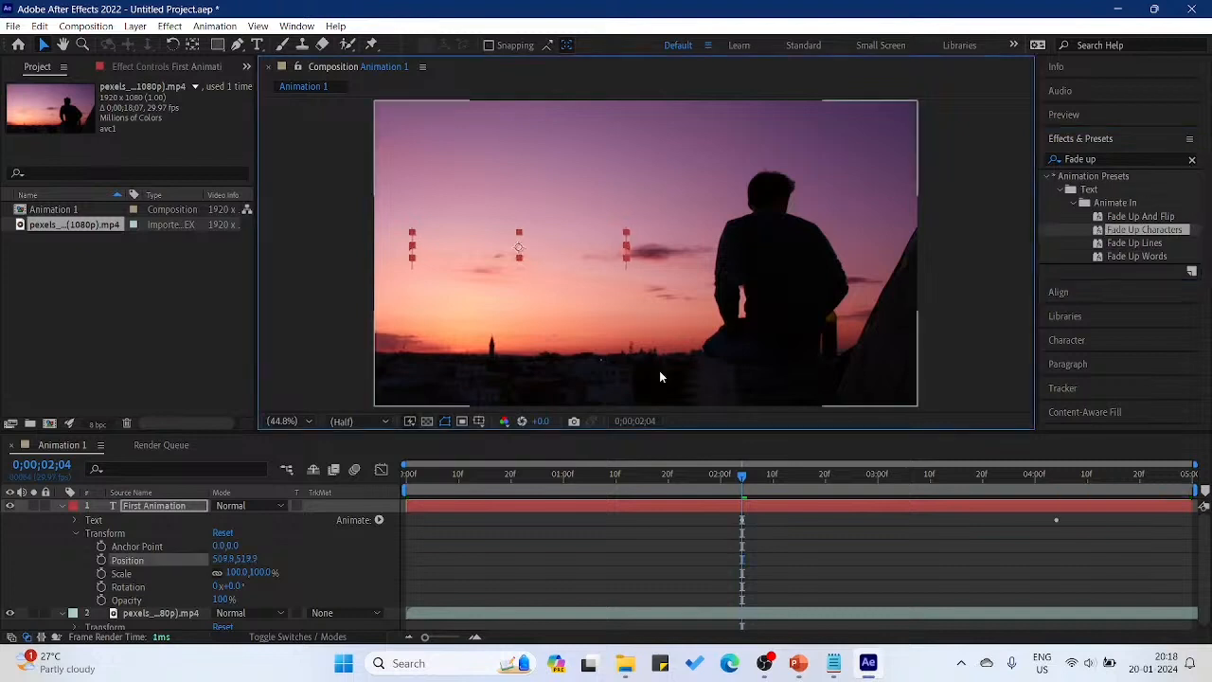
key("ctrl+z")
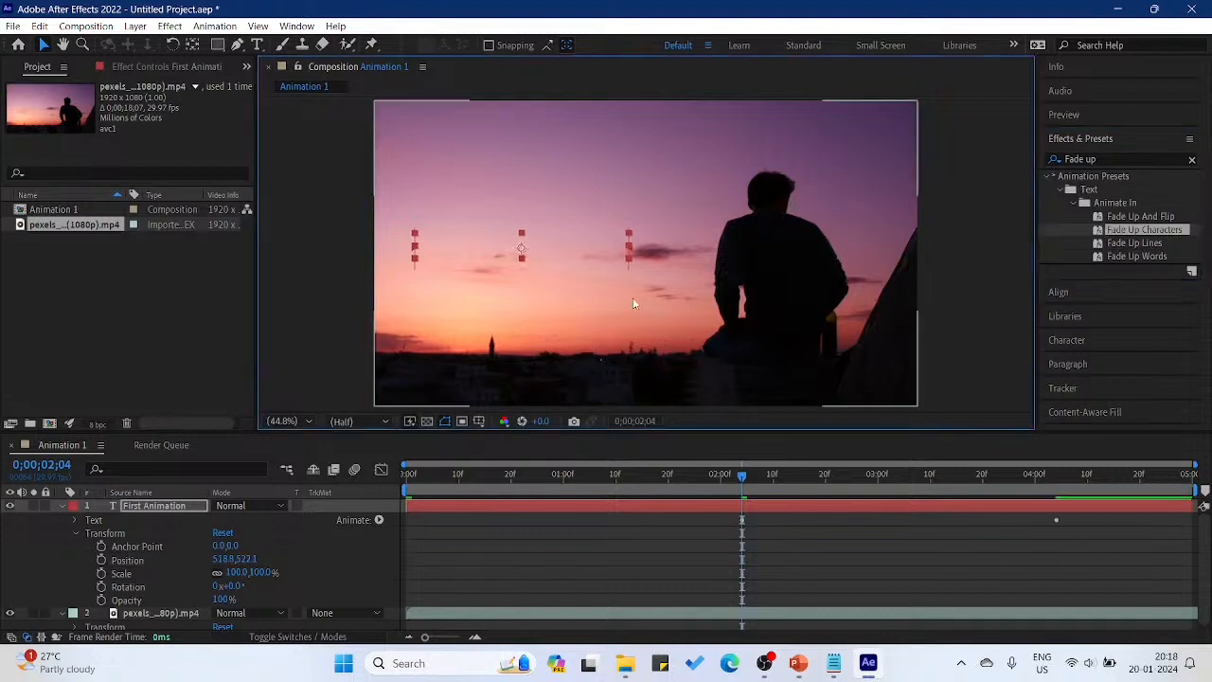
key("ctrl+z")
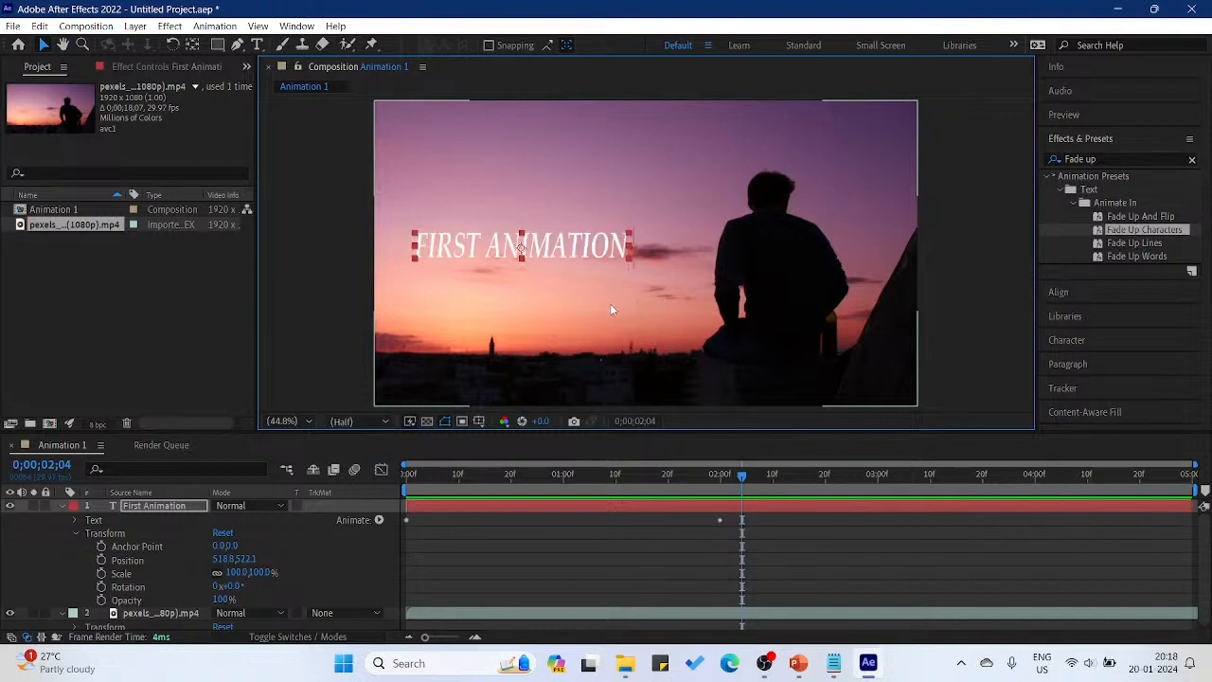
Return the time to 0;00;00;00 and undo the first Fade Up Characters preset on the title
left_click_drag(742, 475, 407, 453)
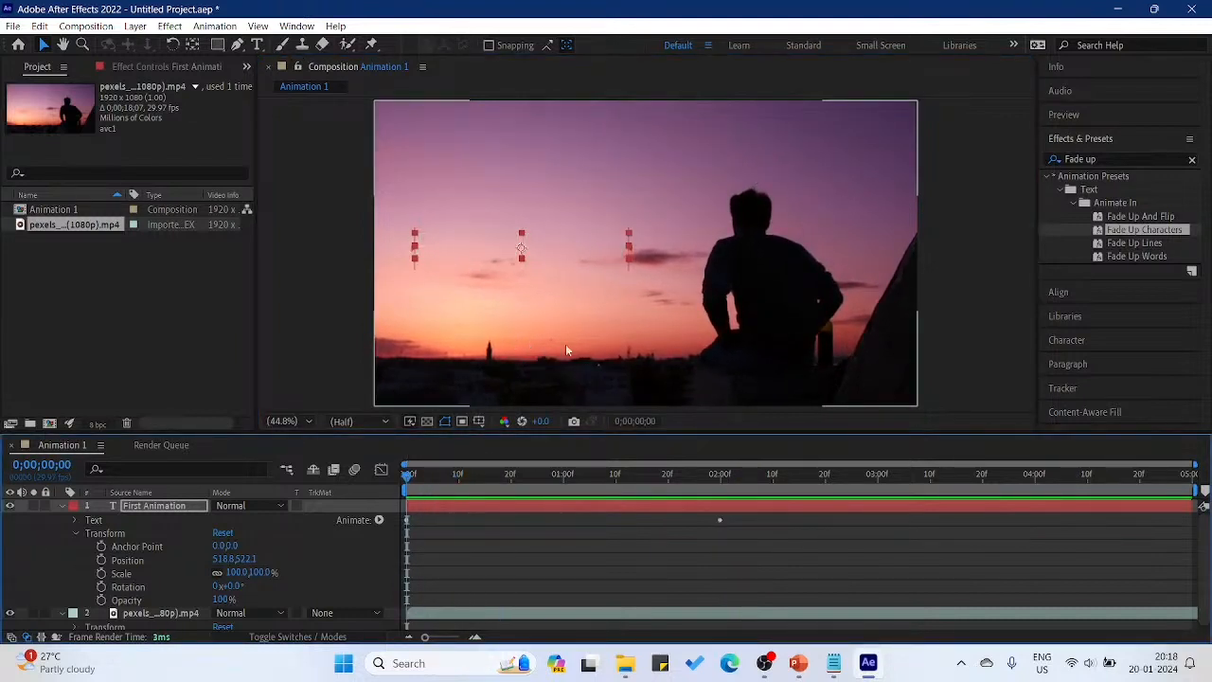
key("ctrl+z")
key("ctrl+z")
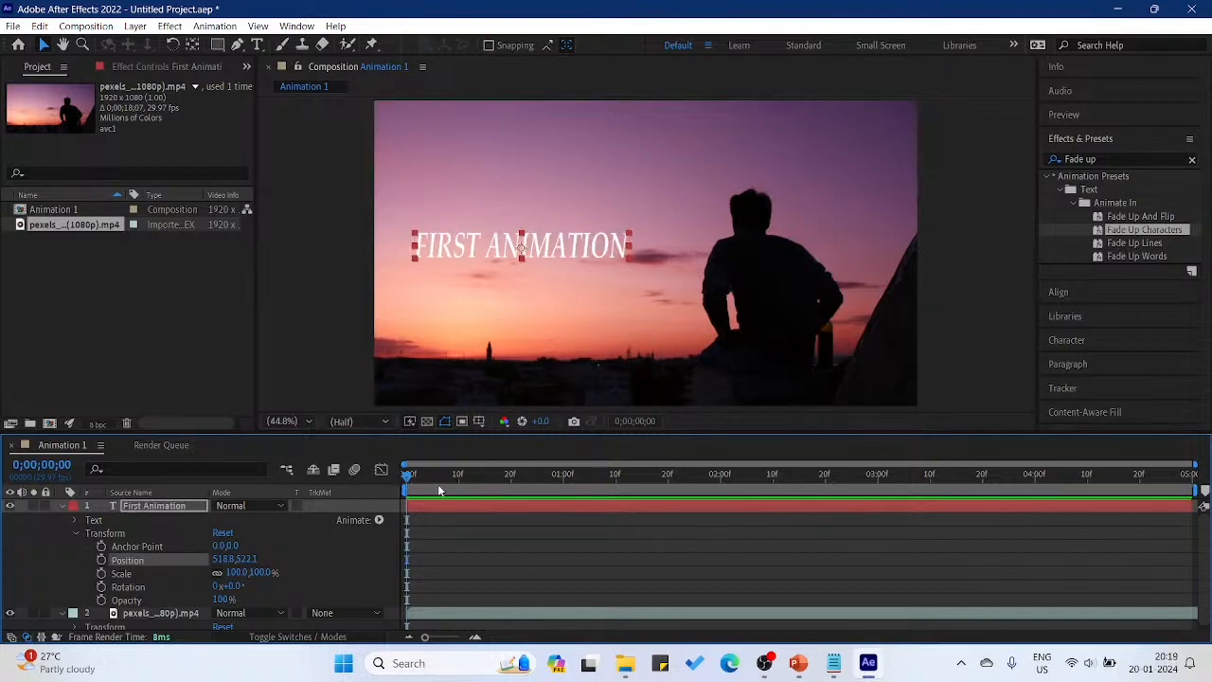
Apply the Fade Up Characters preset to the title from 0;00;00;00 and preview the letter-by-letter animation
left_click_drag(405, 472, 379, 470)
double_click(1117, 230)
key("space")
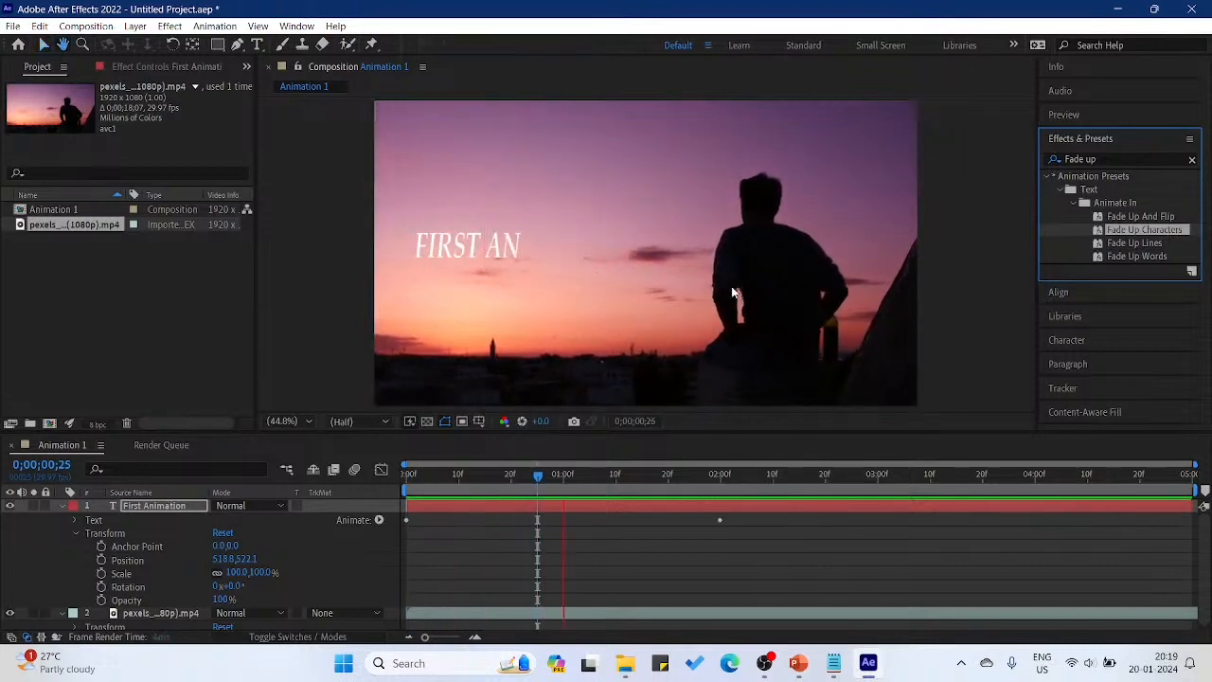
key("space")
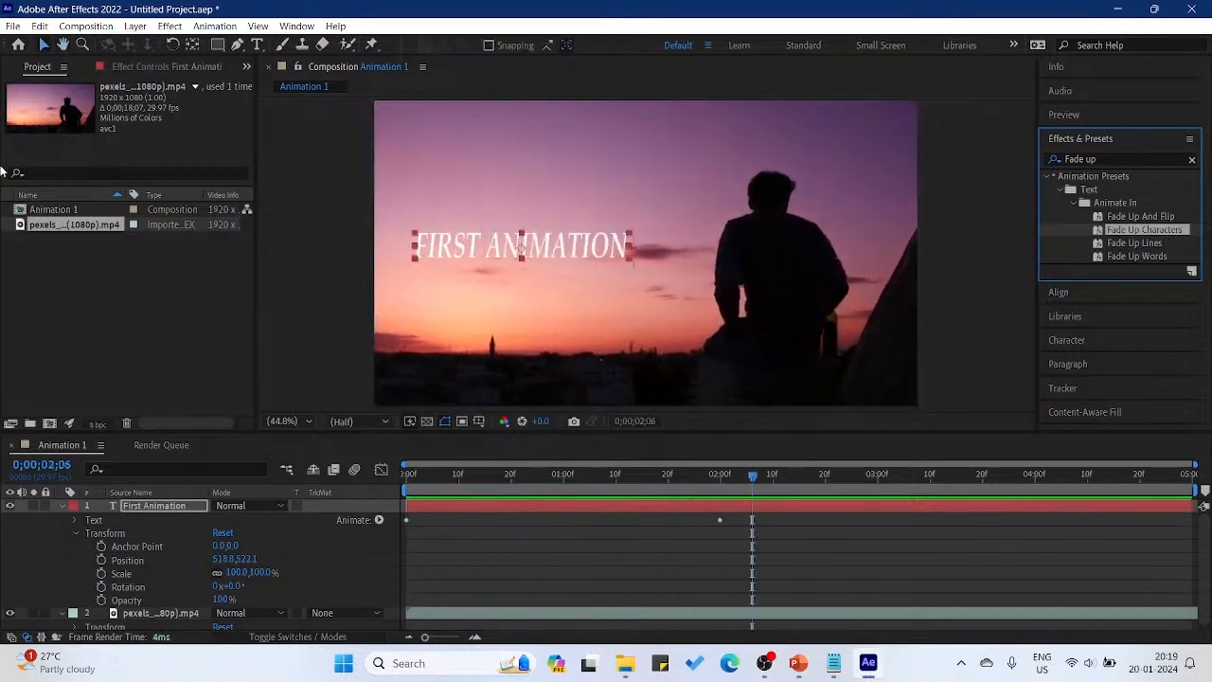